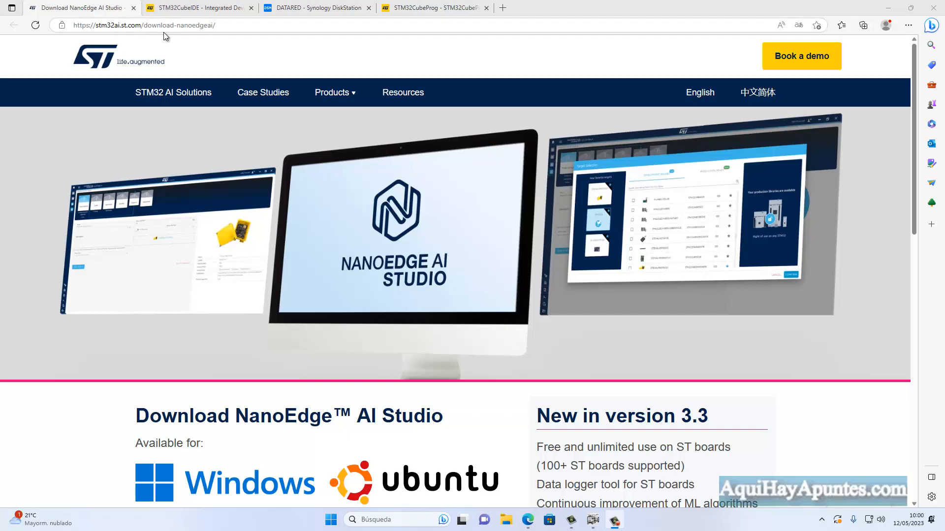
# Examine the NanoEdge AI Studio download page with its registration form, and the STM32CubeIDE product overview
pyautogui.scroll(-4, 349, 146)
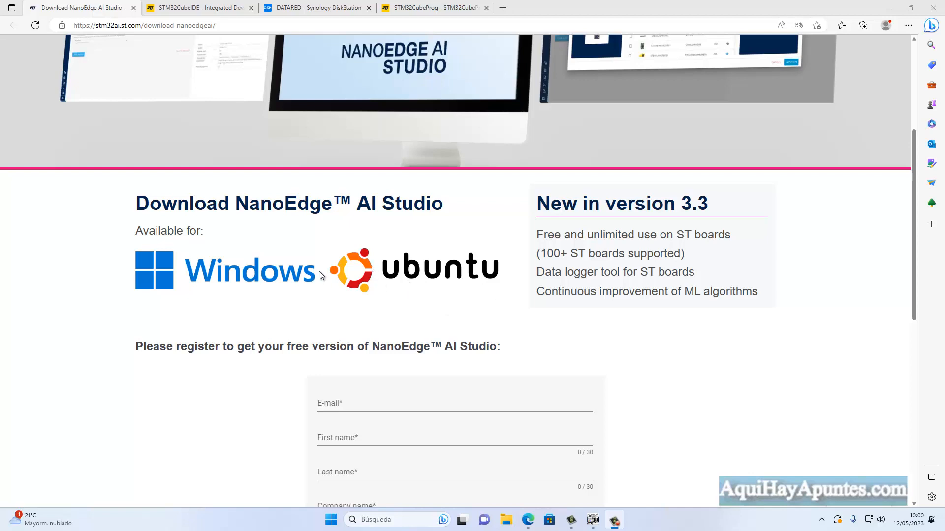
pyautogui.scroll(-3, 422, 264)
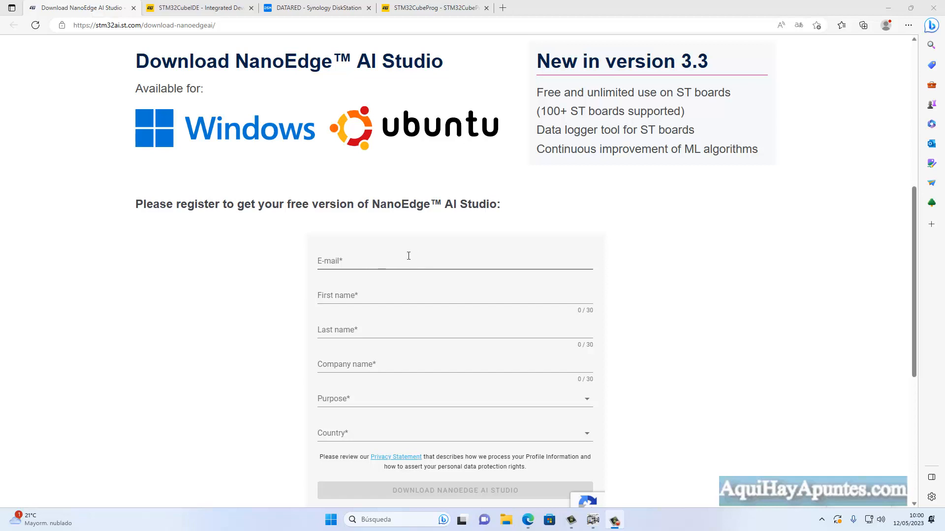
pyautogui.scroll(5, 418, 257)
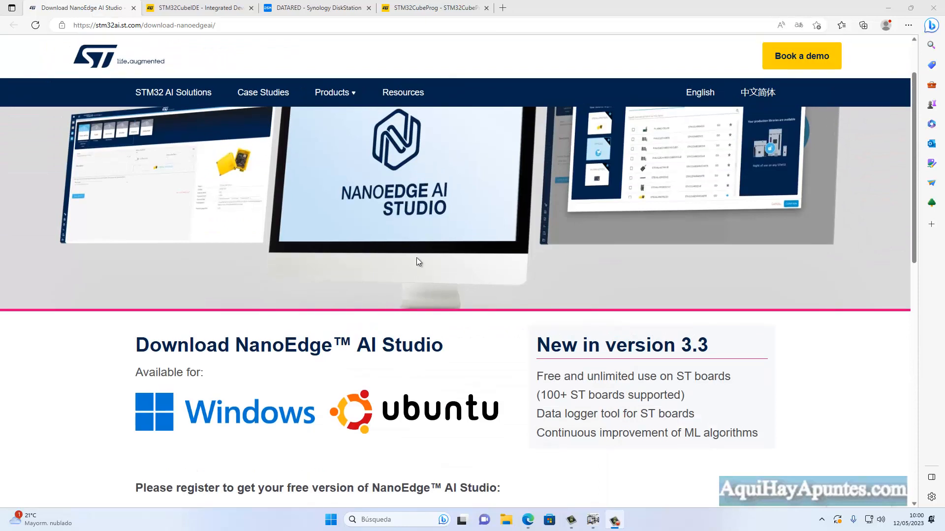
pyautogui.scroll(-3, 434, 268)
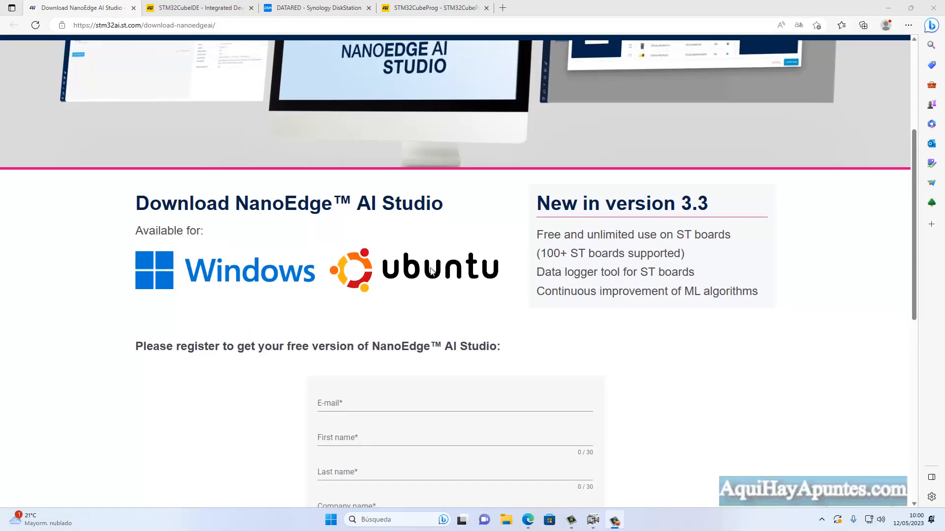
pyautogui.scroll(-2, 462, 271)
pyautogui.scroll(-3, 462, 276)
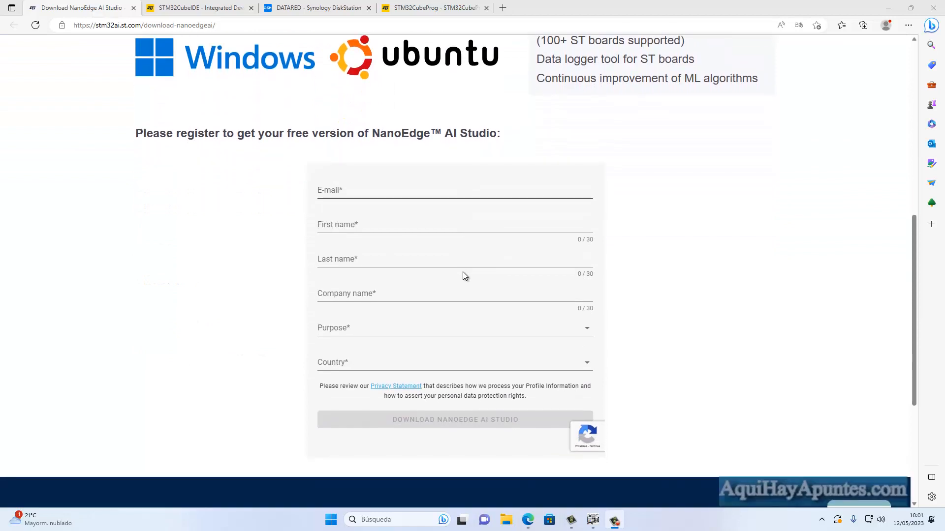
pyautogui.scroll(5, 718, 259)
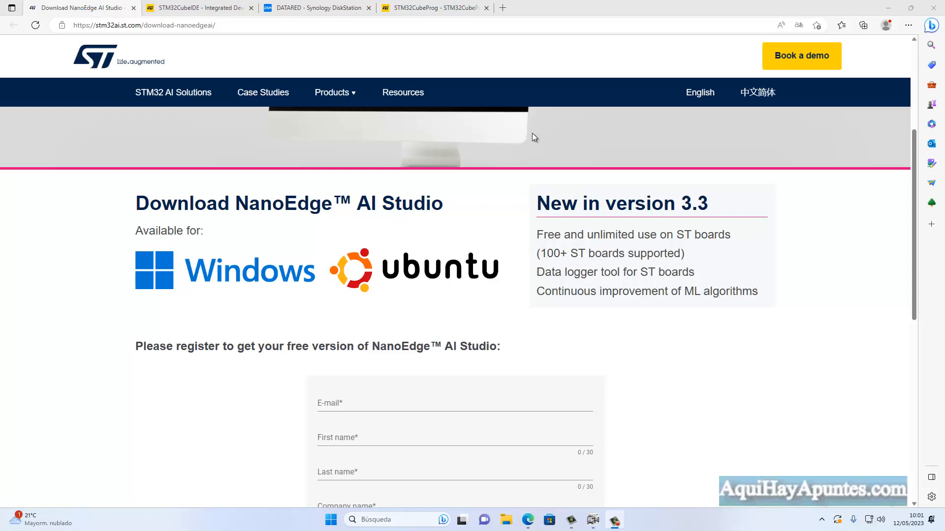
pyautogui.click(197, 9)
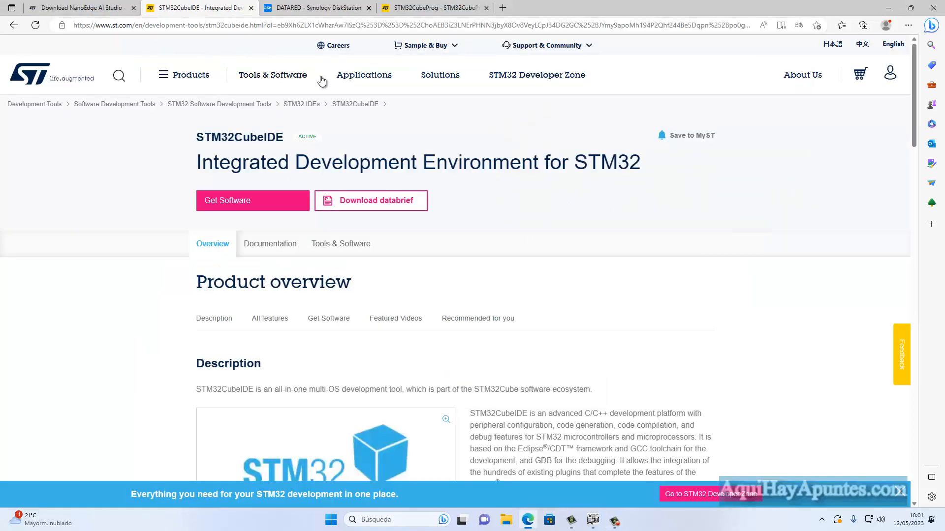
pyautogui.scroll(-4, 427, 241)
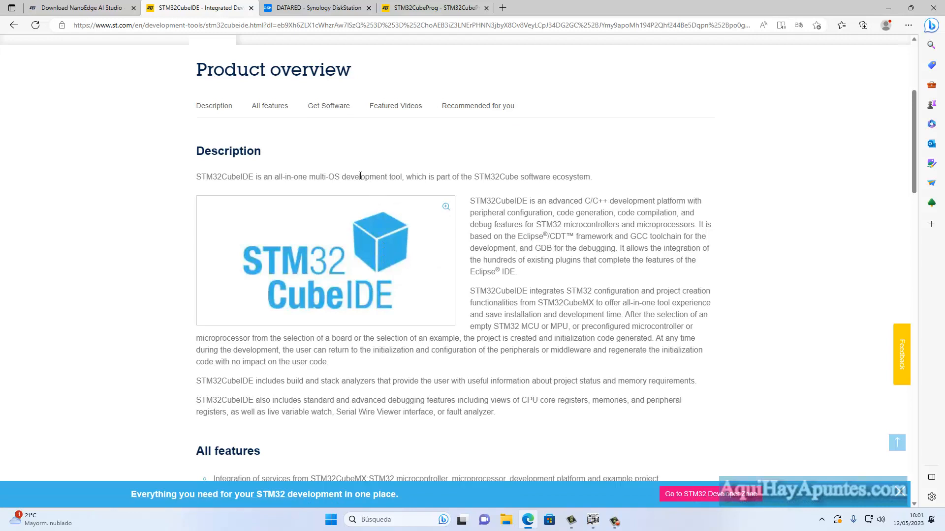
# Bring up the Synology DiskStation desktop and view the AMCAP camera feed of the NAS beside it
pyautogui.click(305, 9)
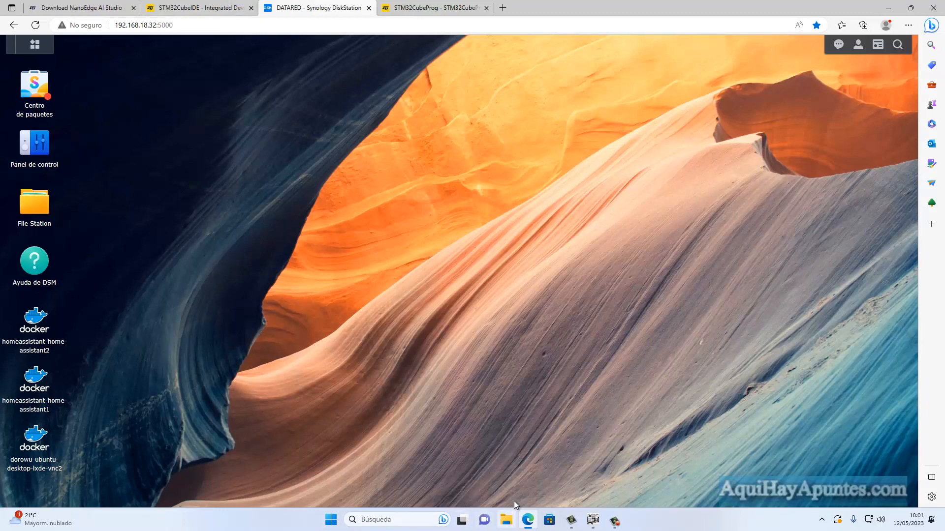
pyautogui.click(593, 519)
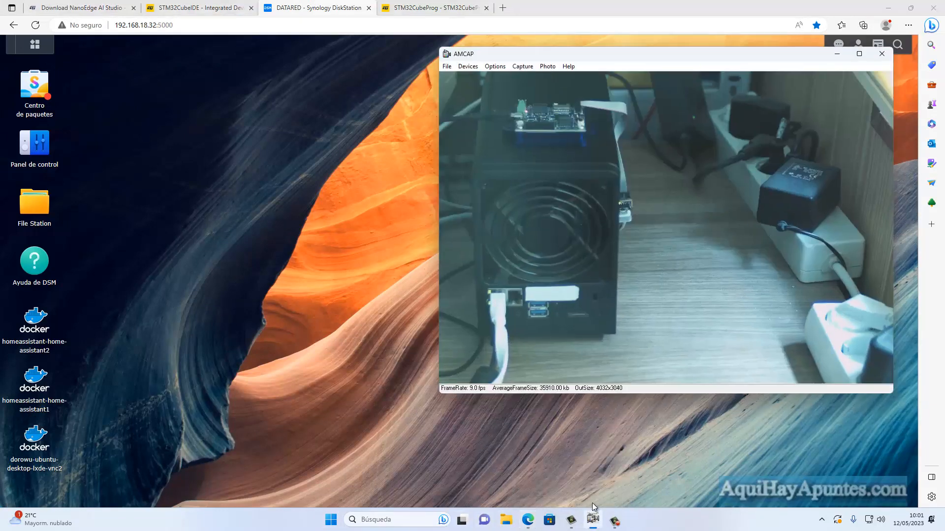
pyautogui.moveTo(555, 58); pyautogui.dragTo(780, 17)
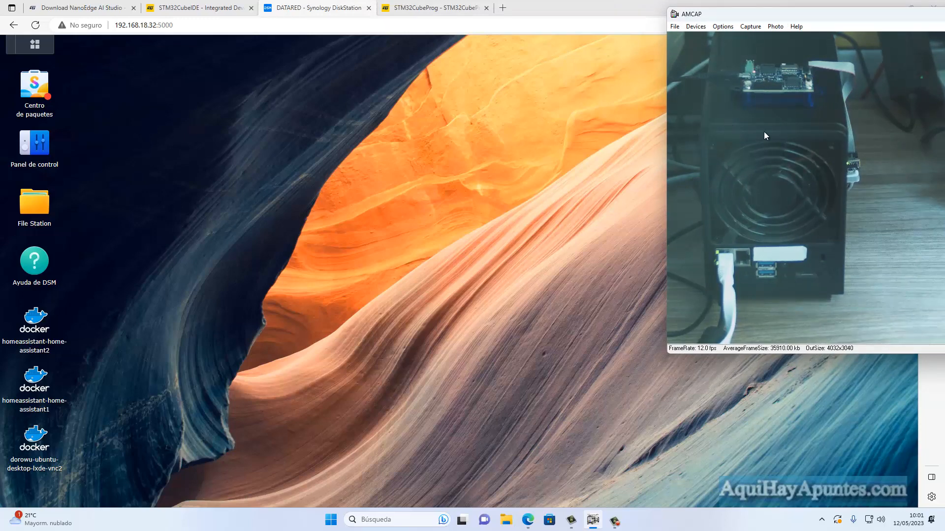
pyautogui.click(610, 107)
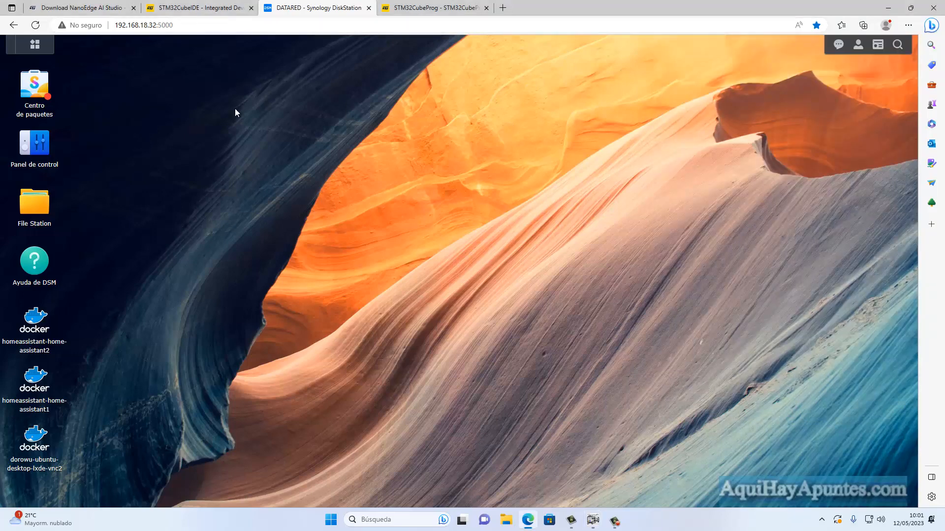
# Open the NAS hardware and power settings (Hardware y alimentación) and examine the fan speed modes
pyautogui.click(38, 141)
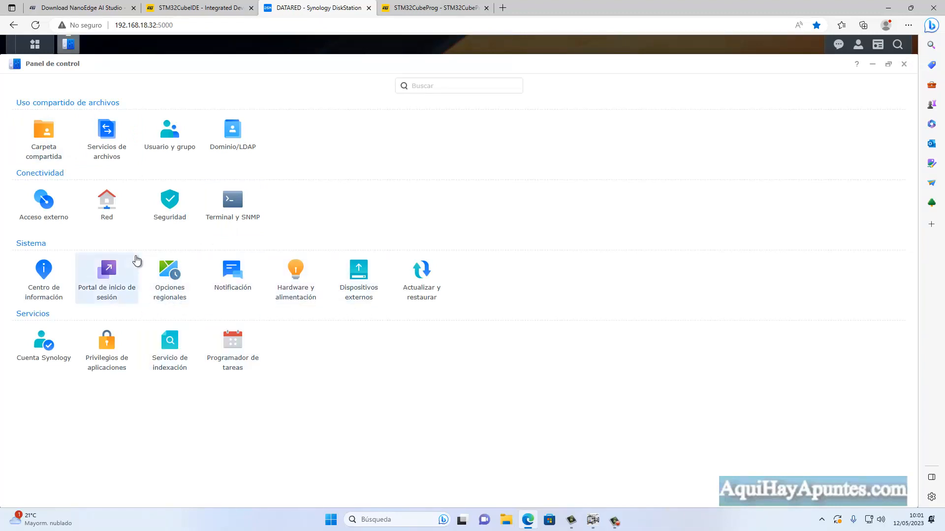
pyautogui.click(296, 282)
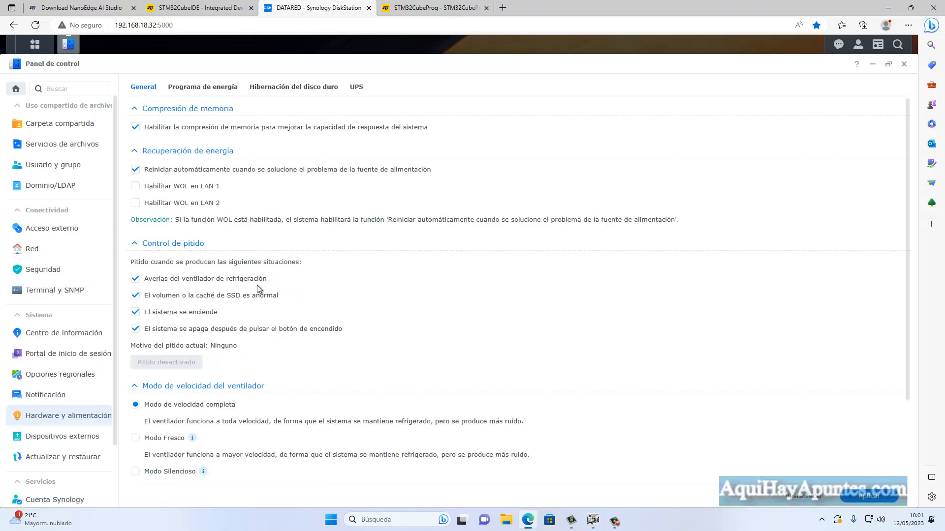
pyautogui.scroll(-3, 258, 288)
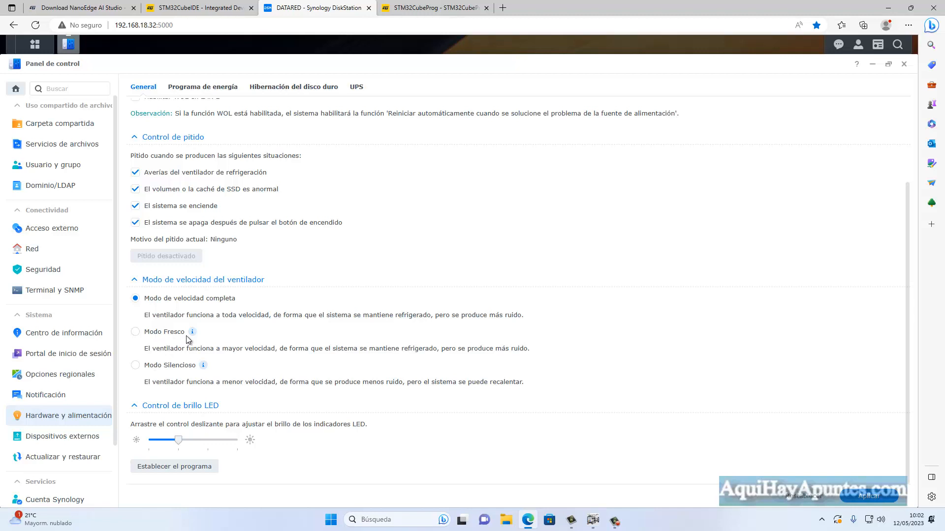
pyautogui.moveTo(194, 333)
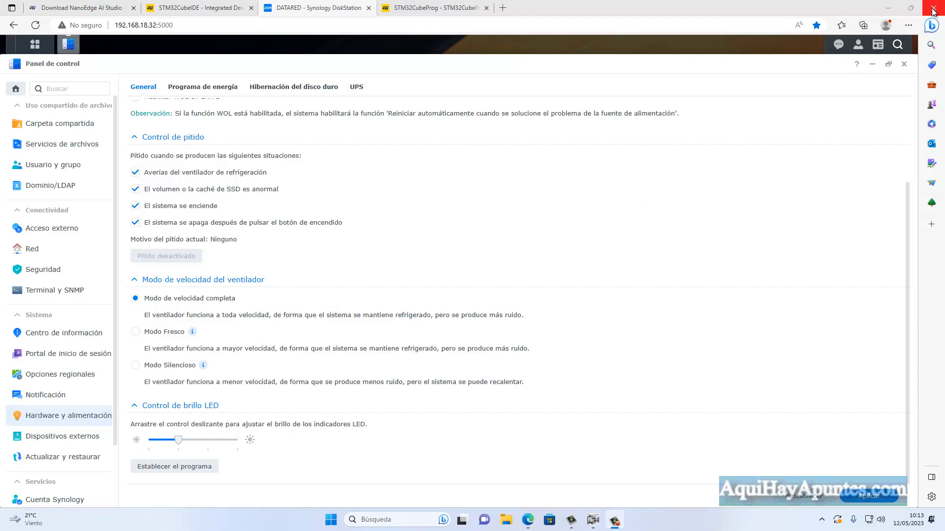
# Minimize the browser and the AMCAP camera window to clear the Windows desktop
pyautogui.click(888, 8)
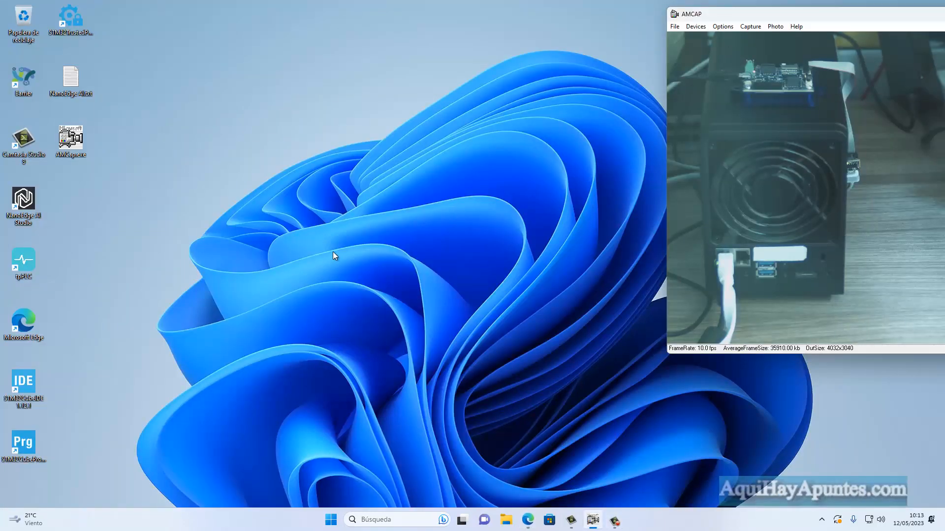
pyautogui.moveTo(885, 17); pyautogui.dragTo(726, 34)
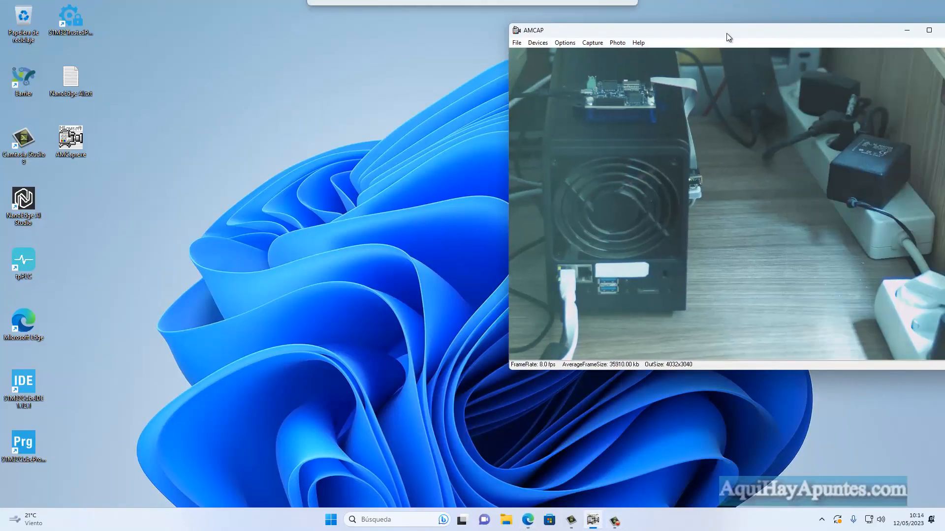
pyautogui.click(908, 32)
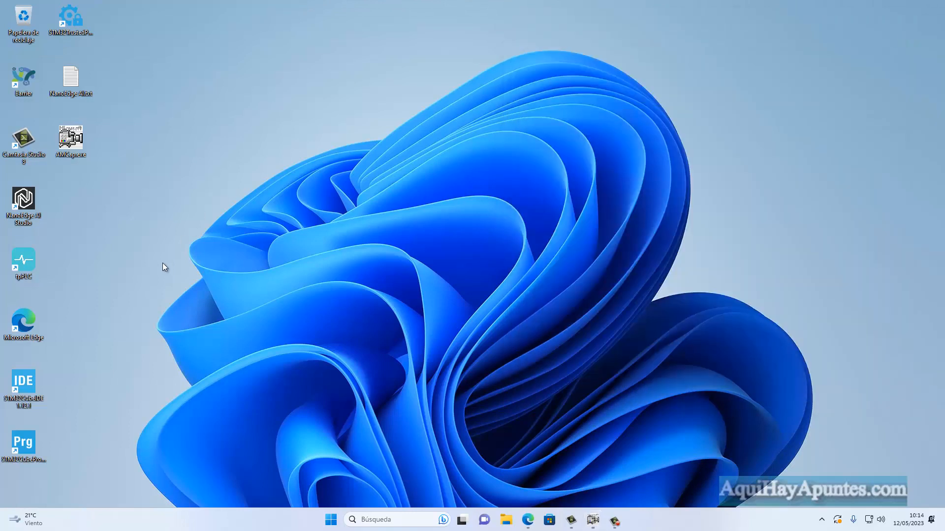
# Launch NanoEdge AI Studio and open the data logger generator for the STEVAL-STWINKT1B board
pyautogui.doubleClick(30, 199)
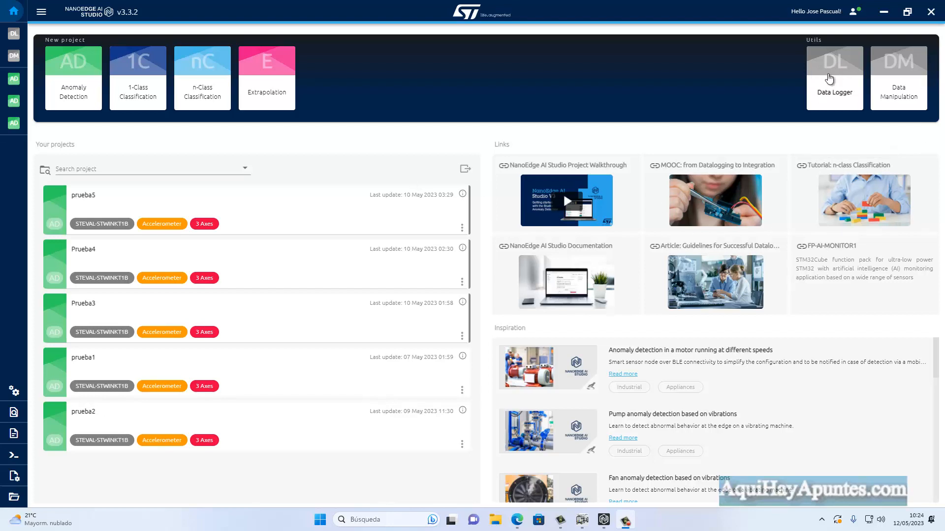
pyautogui.click(14, 33)
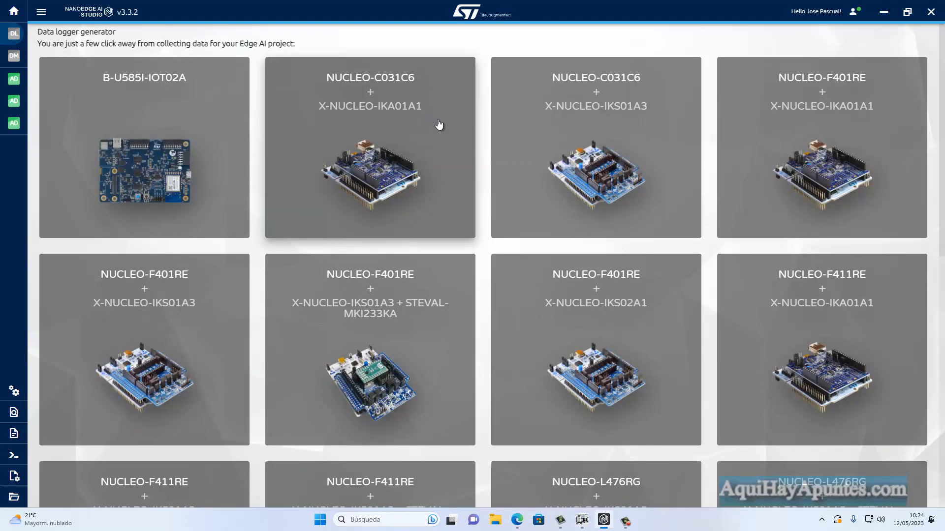
pyautogui.scroll(-3, 438, 123)
pyautogui.scroll(1, 446, 124)
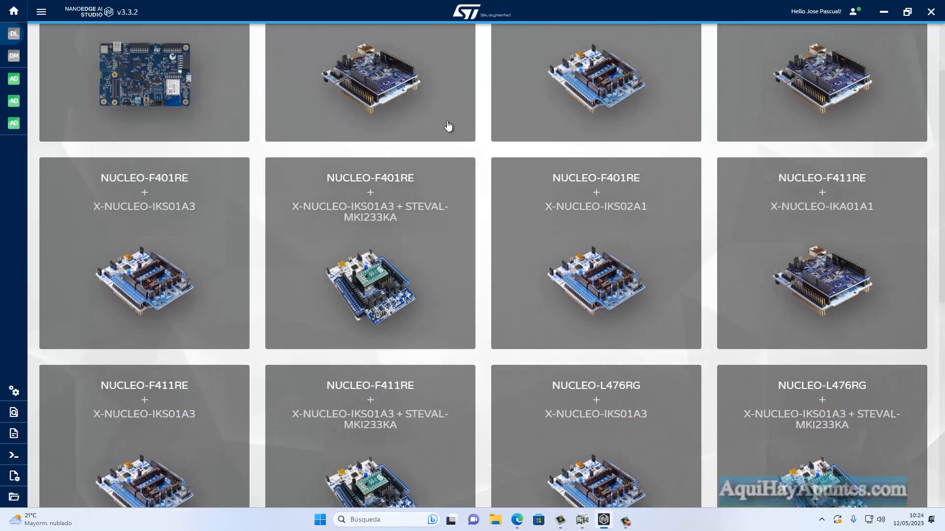
pyautogui.scroll(-6, 447, 125)
pyautogui.scroll(-3, 448, 126)
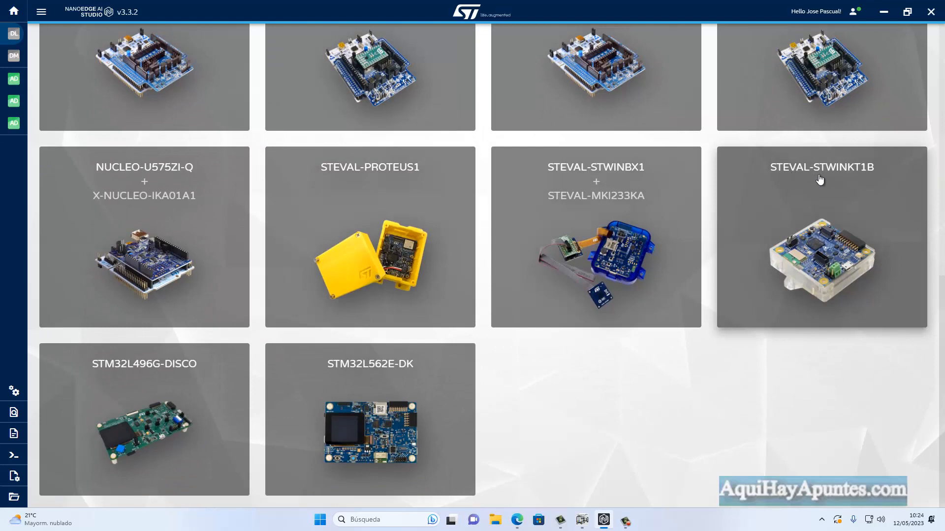
pyautogui.click(841, 219)
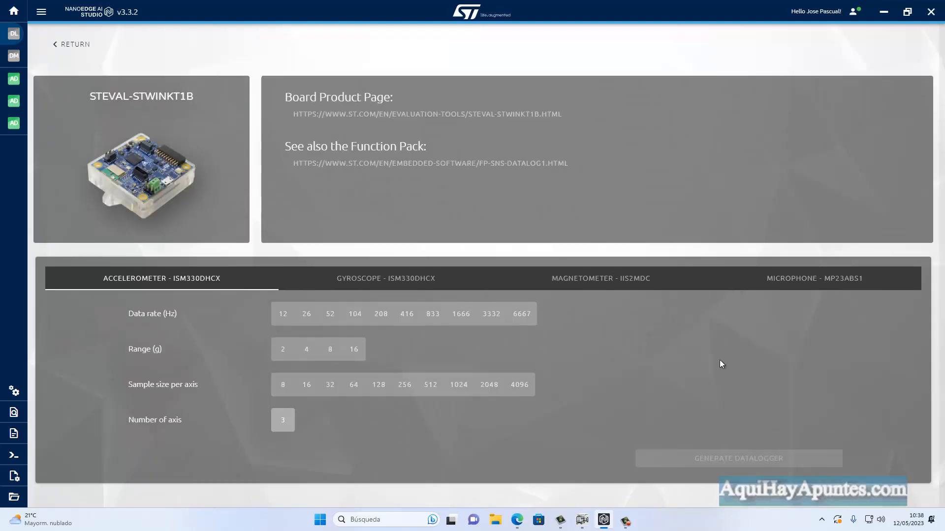
# Look through the board's gyroscope, magnetometer and microphone logging options, ending on the ISM330DHCX accelerometer
pyautogui.click(363, 277)
pyautogui.click(572, 279)
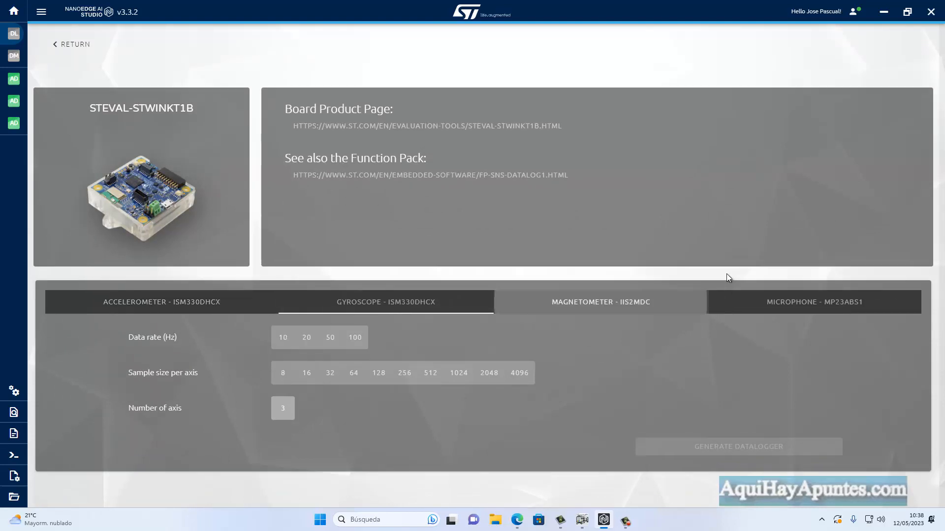
pyautogui.click(742, 299)
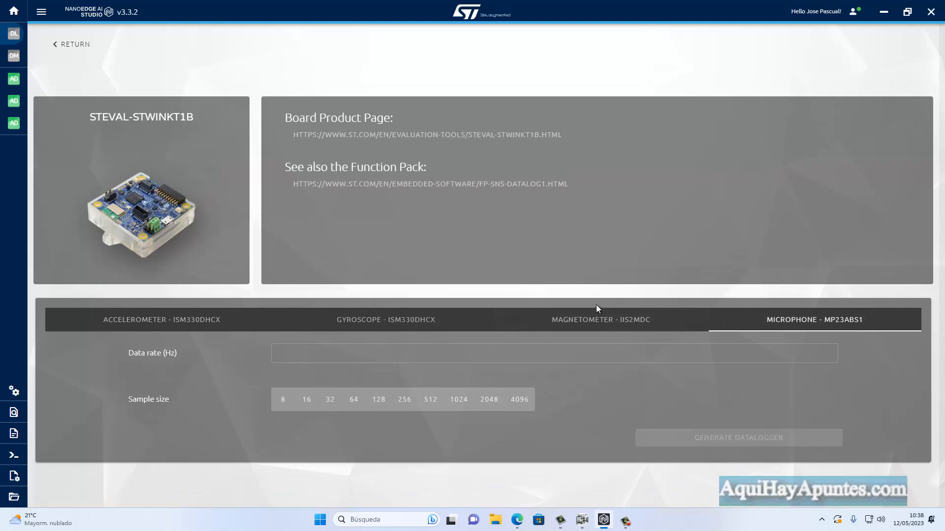
pyautogui.click(398, 320)
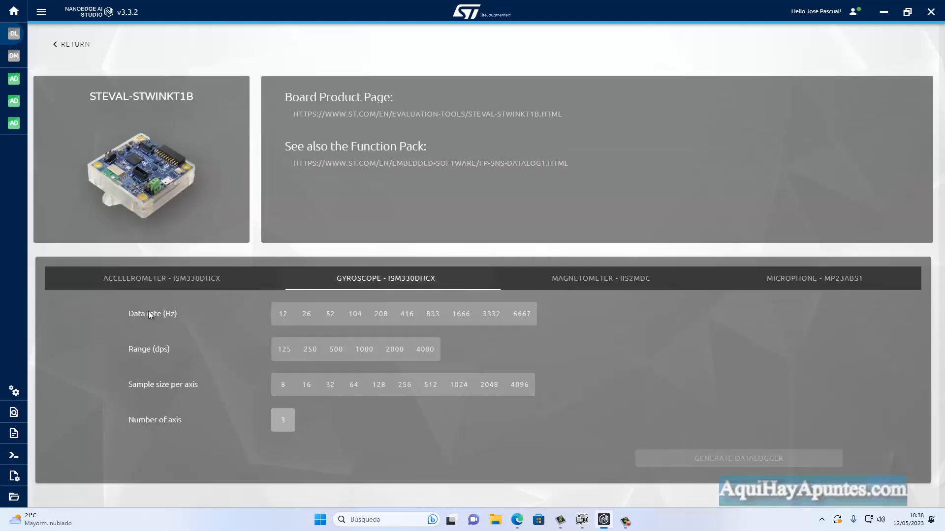
pyautogui.click(179, 281)
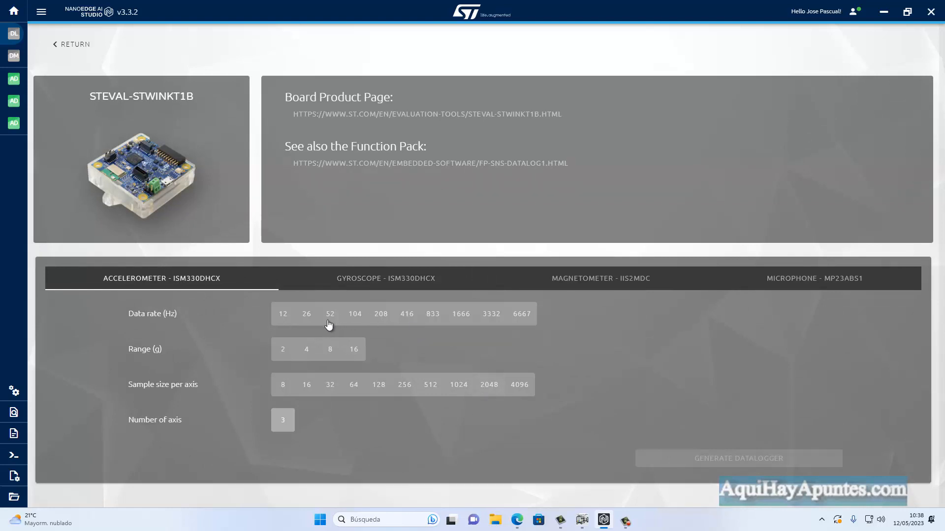
# Generate an accelerometer datalogger with an 833 Hz data rate, 2 g range and 256 samples per axis
pyautogui.click(439, 319)
pyautogui.click(282, 350)
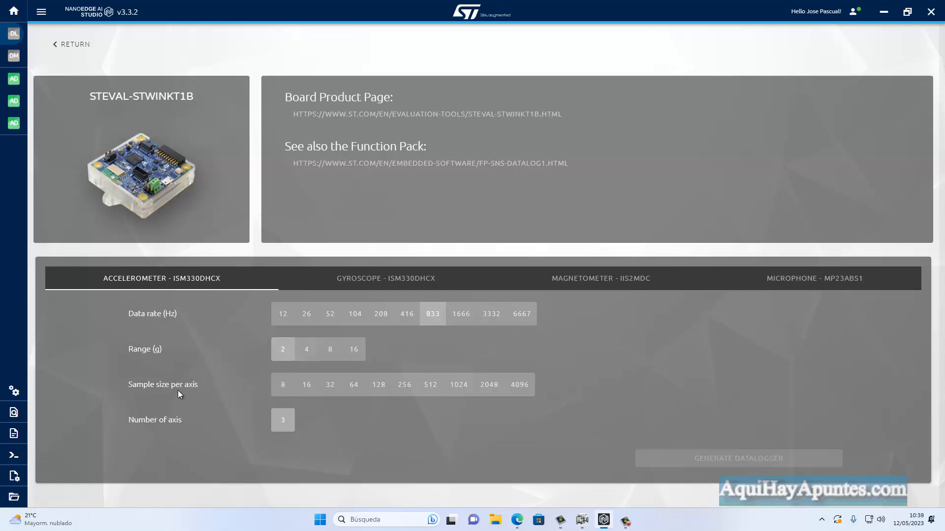
pyautogui.click(405, 389)
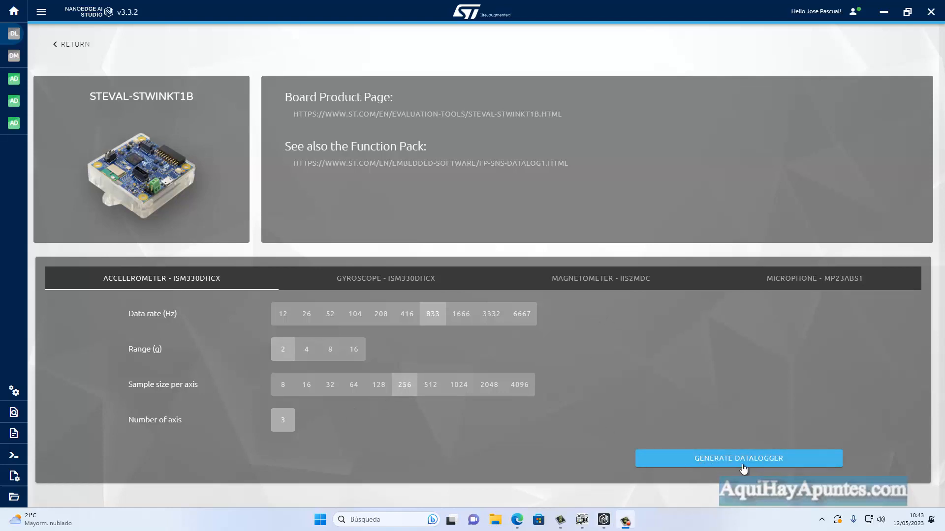
pyautogui.click(749, 460)
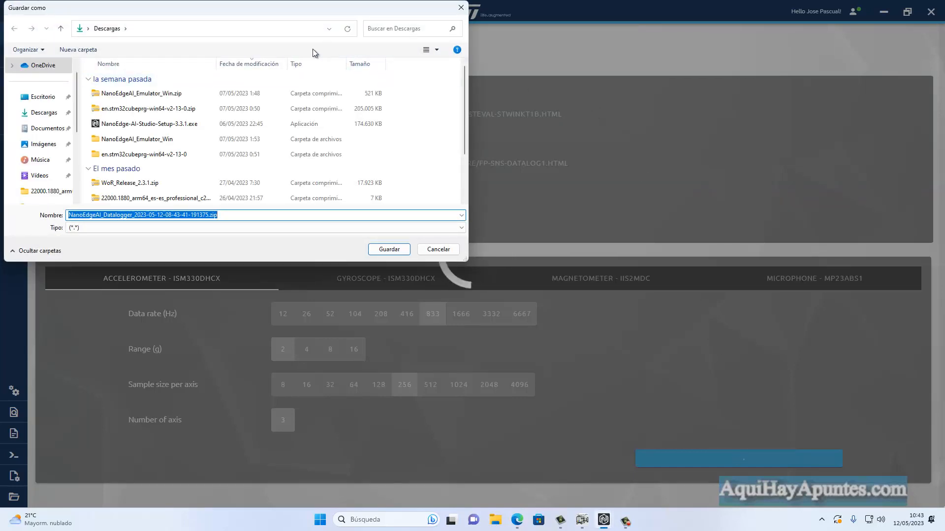
# Save the generated datalogger ZIP in a new folder named Datalogger inside Documentos > Mis Ejemplos con Nano Edge Studio
pyautogui.moveTo(232, 9); pyautogui.dragTo(416, 48)
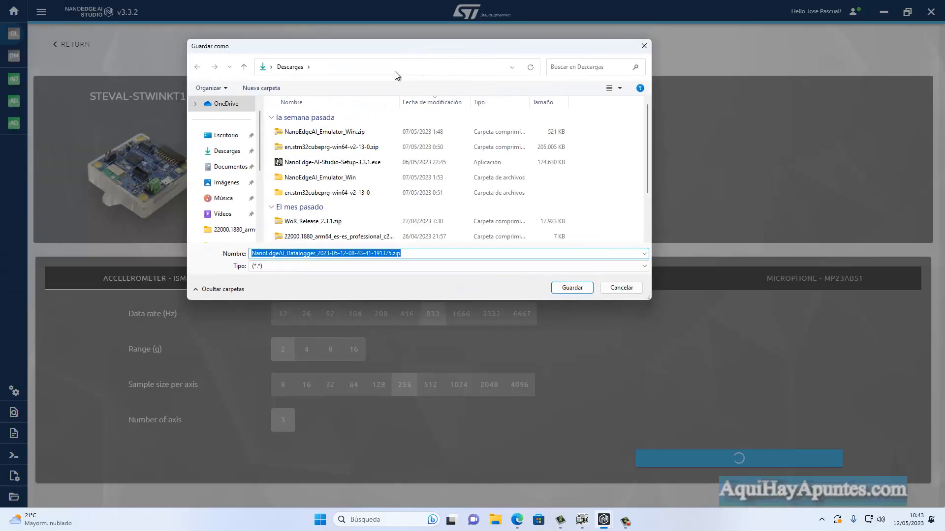
pyautogui.click(223, 167)
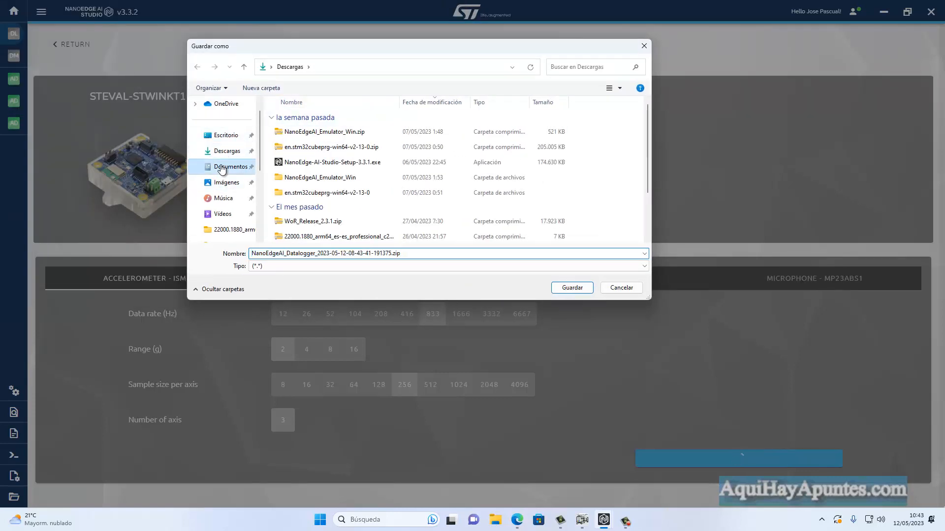
pyautogui.doubleClick(332, 165)
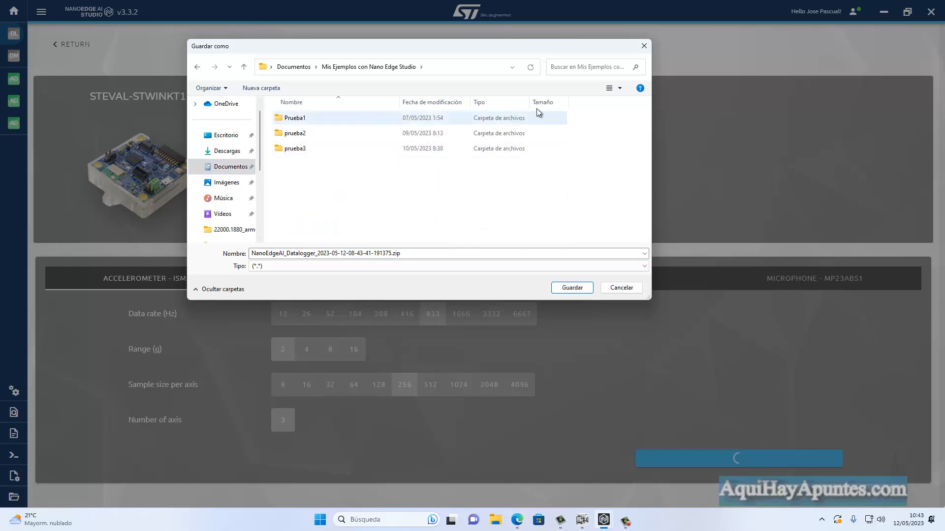
pyautogui.click(261, 88)
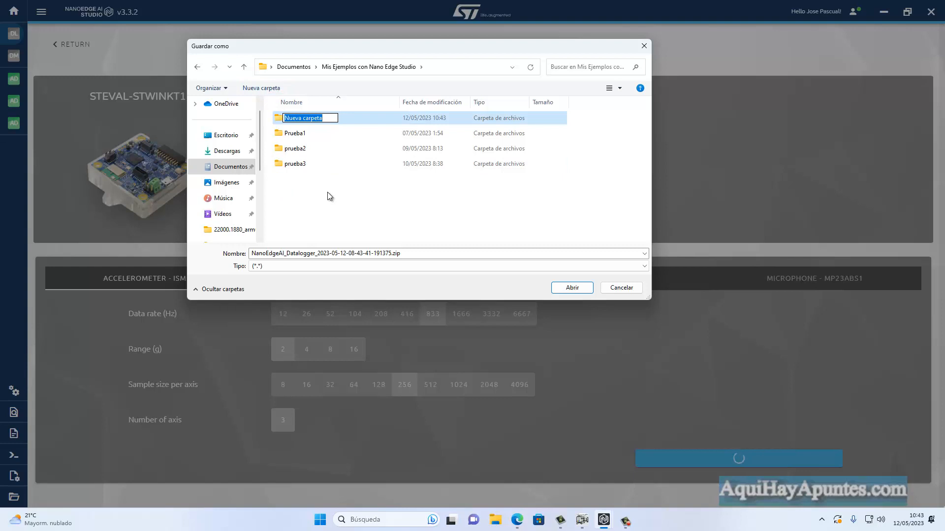
pyautogui.write('Datalogger')
pyautogui.press('Return')
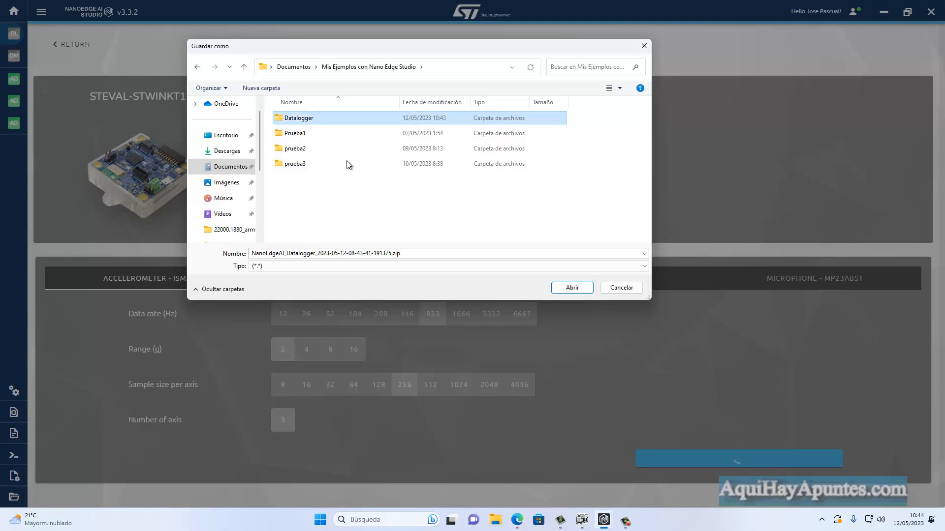
pyautogui.doubleClick(325, 121)
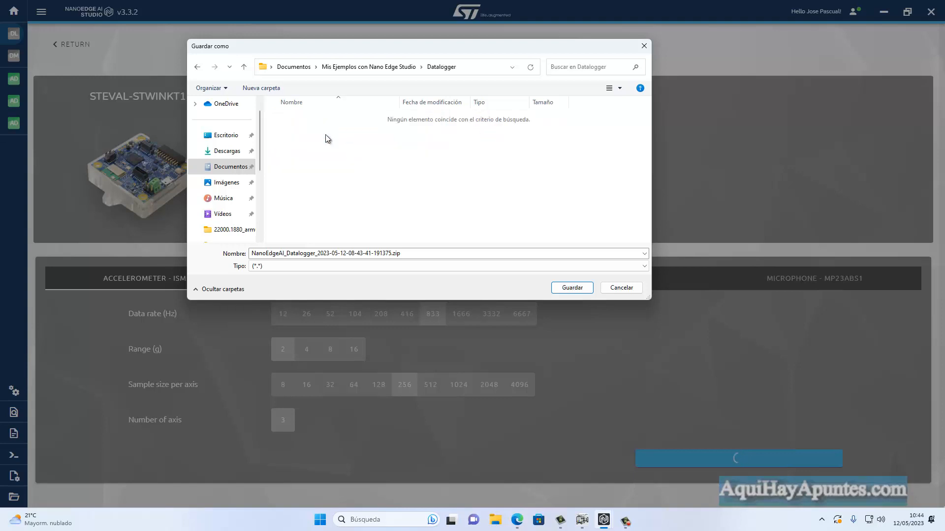
pyautogui.click(567, 292)
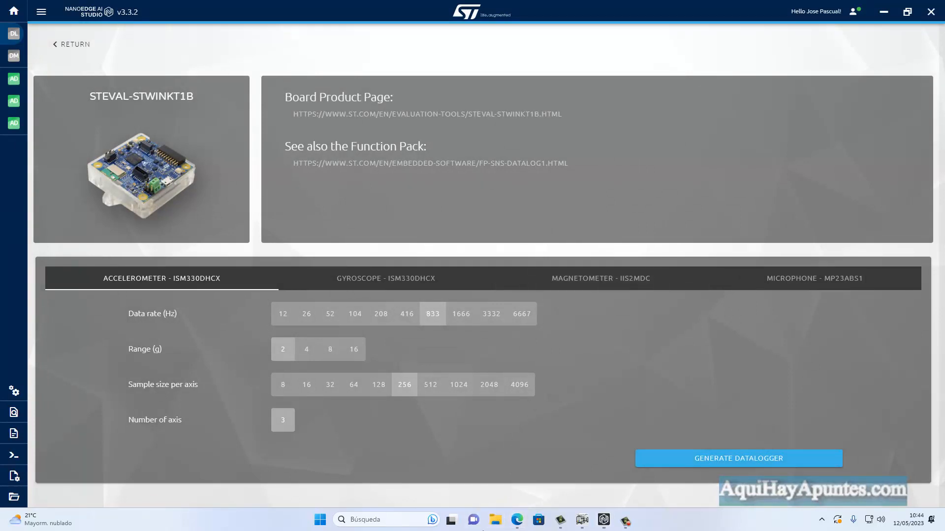
# Open the Datalogger folder under Documentos > Mis Ejemplos con Nano Edge Studio in File Explorer
pyautogui.click(495, 520)
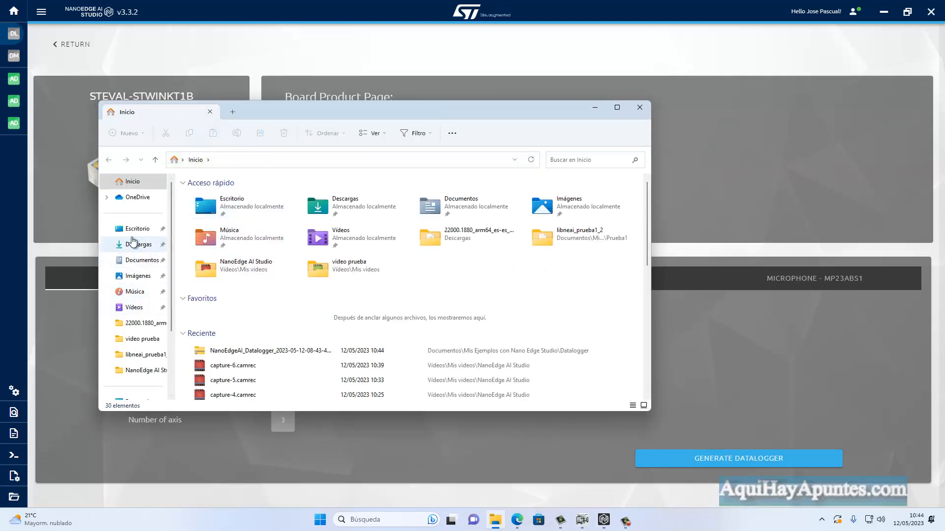
pyautogui.click(104, 260)
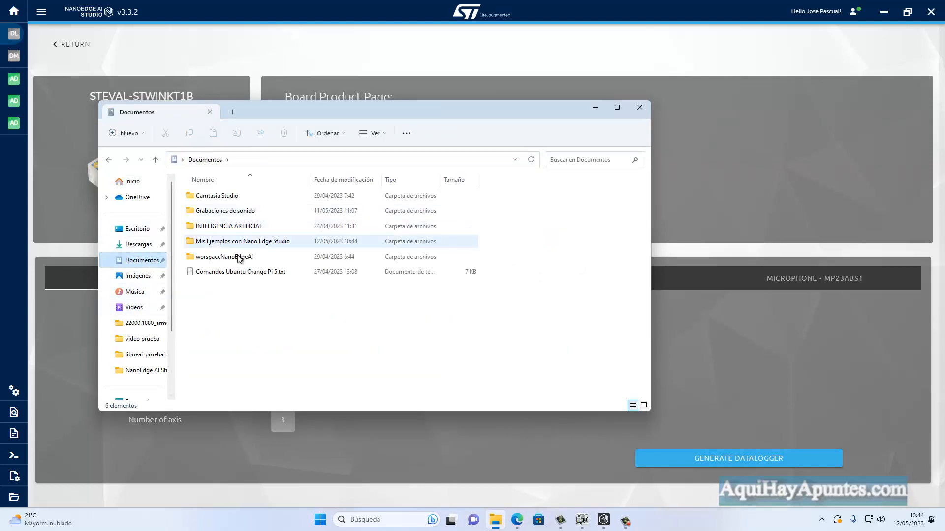
pyautogui.click(247, 244)
pyautogui.doubleClick(246, 242)
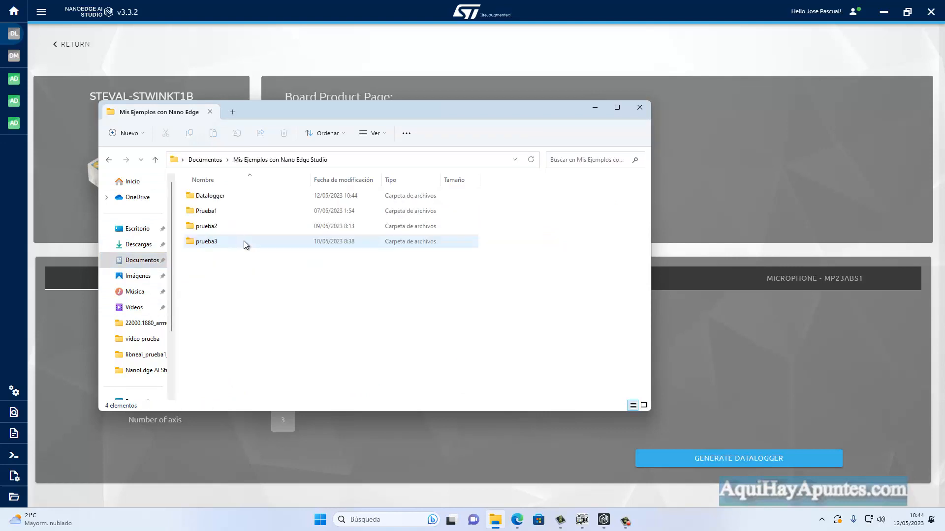
pyautogui.doubleClick(219, 196)
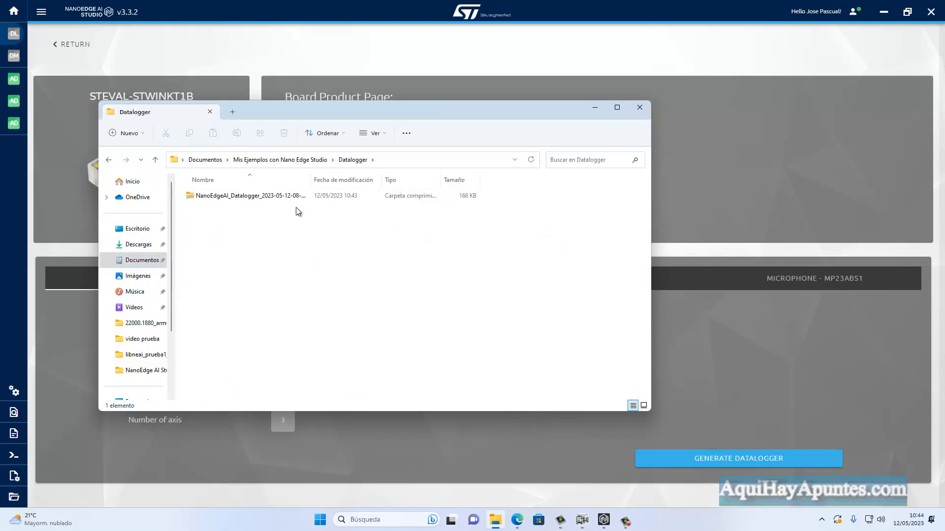
# Widen the name column to read the full file name and extract the datalogger ZIP within the Datalogger folder
pyautogui.moveTo(313, 181); pyautogui.dragTo(360, 181)
pyautogui.click(294, 195)
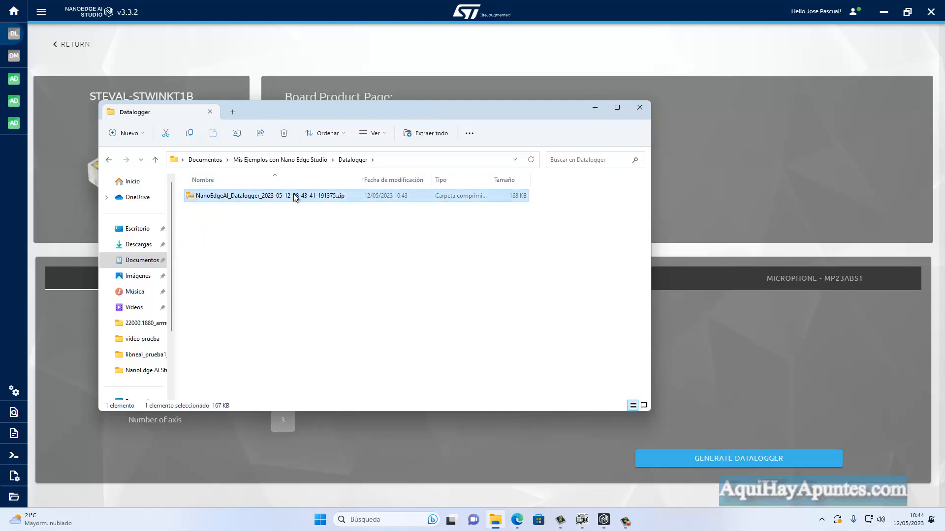
pyautogui.rightClick(293, 195)
pyautogui.click(293, 195)
pyautogui.rightClick(293, 195)
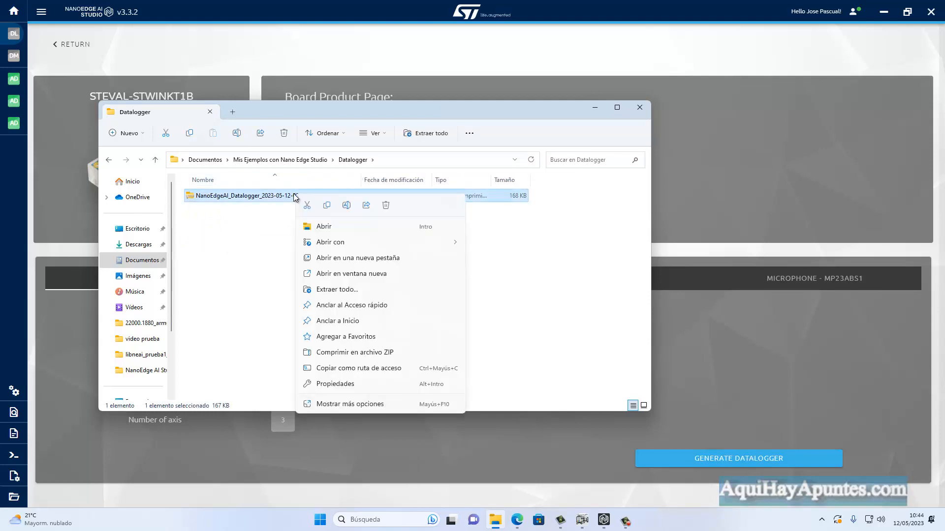
pyautogui.click(346, 289)
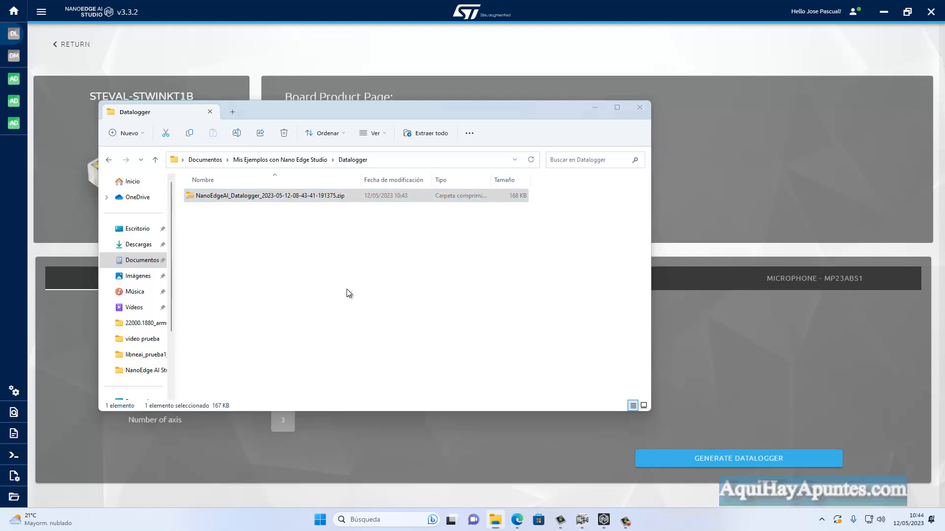
pyautogui.click(551, 353)
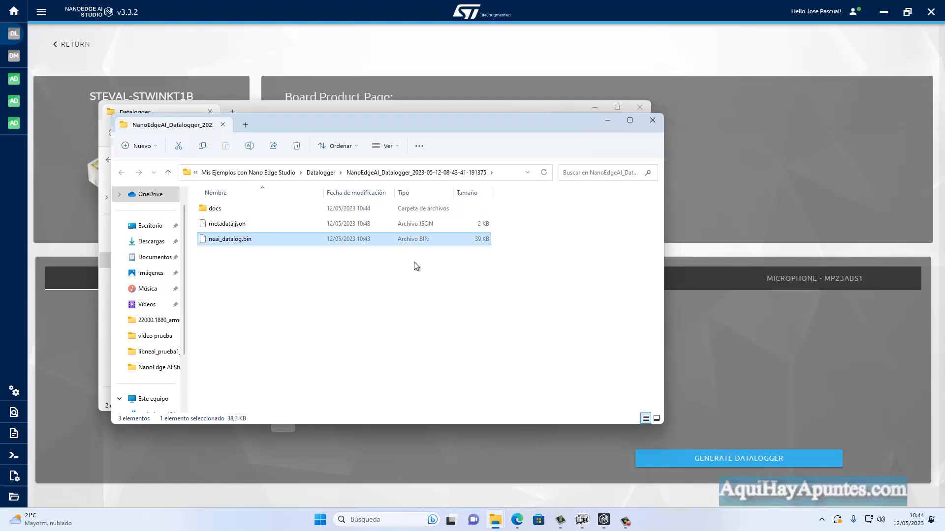
# Show the STLINK_V3M (E:) drive alongside the extracted datalogger folder and select neai_datalog.bin
pyautogui.moveTo(512, 125); pyautogui.dragTo(672, 125)
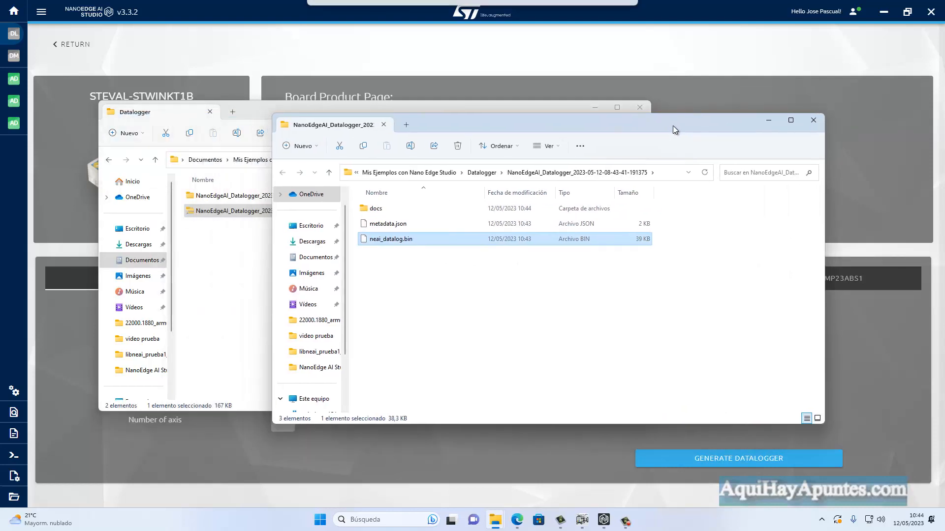
pyautogui.moveTo(426, 102); pyautogui.dragTo(528, 268)
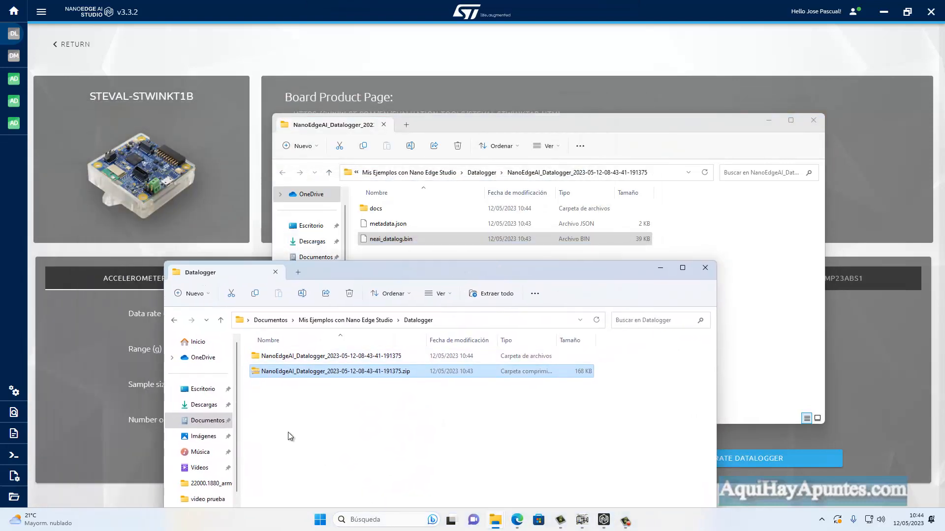
pyautogui.moveTo(371, 273); pyautogui.dragTo(401, 185)
pyautogui.scroll(-2, 267, 335)
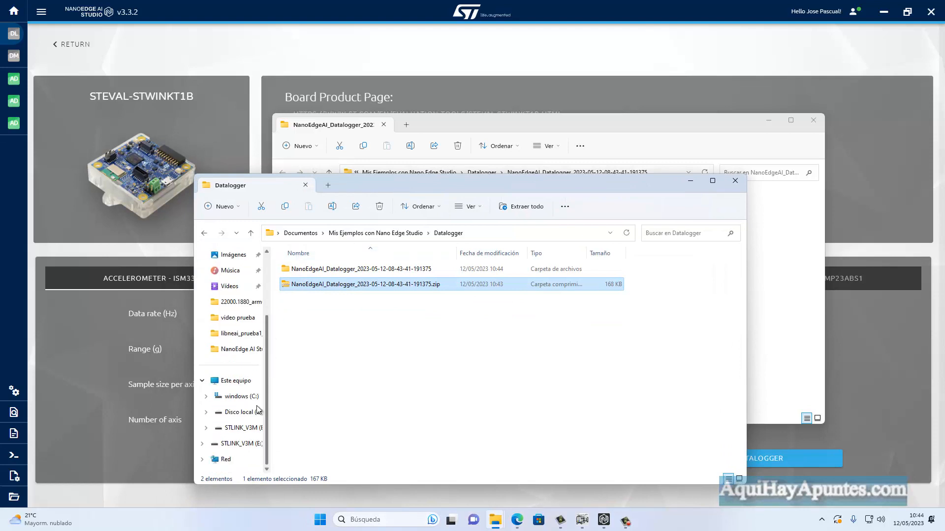
pyautogui.click(234, 429)
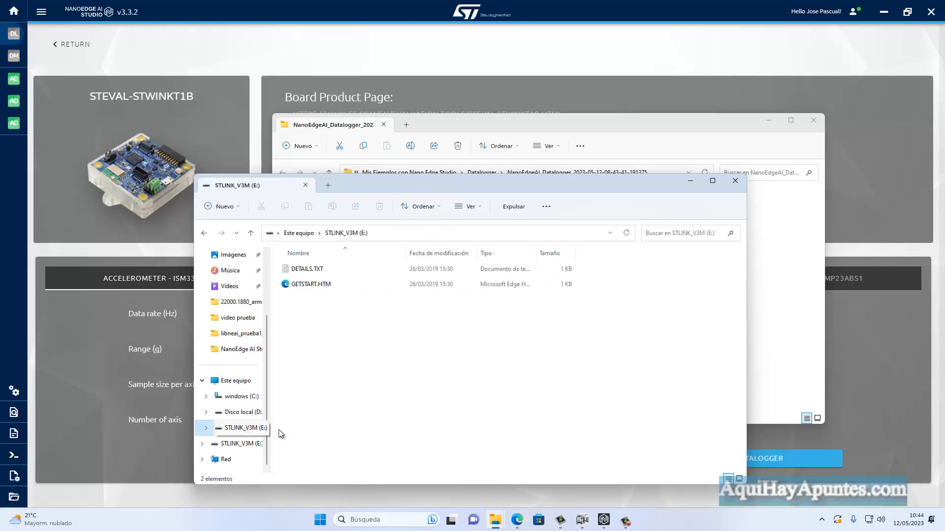
pyautogui.moveTo(577, 178); pyautogui.dragTo(530, 267)
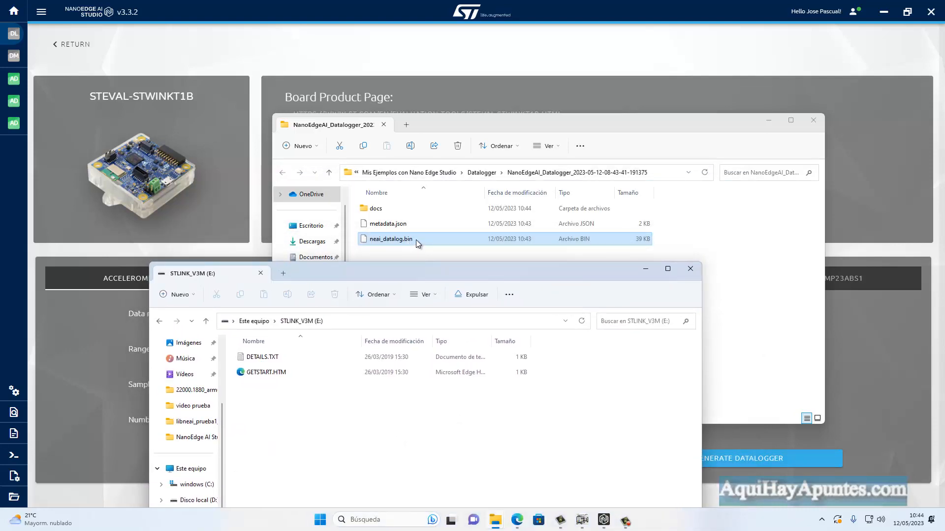
pyautogui.moveTo(415, 240)
pyautogui.mouseDown()
pyautogui.moveTo(416, 266)
pyautogui.moveTo(421, 239)
pyautogui.mouseUp()
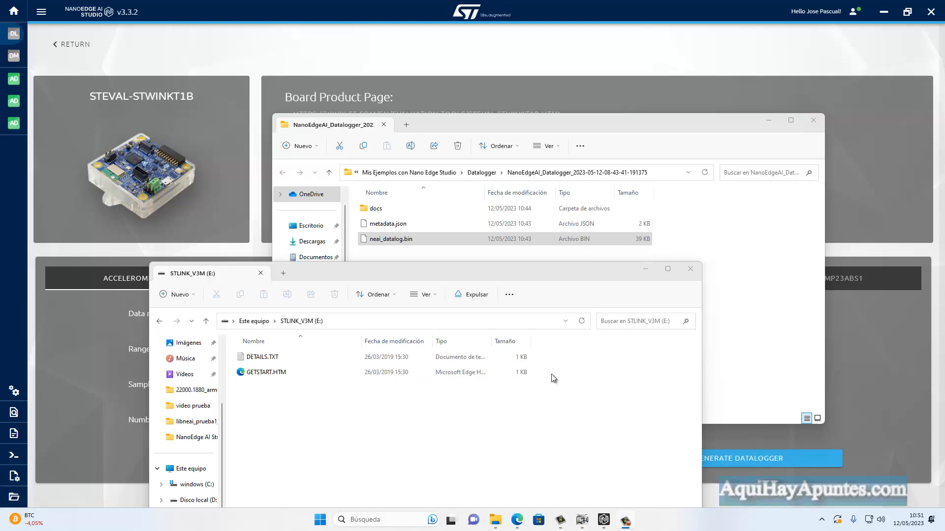
# View the STM32CubeProgrammer product page in the browser, and clear the desktop by closing the folder windows and minimizing the rest
pyautogui.click(517, 520)
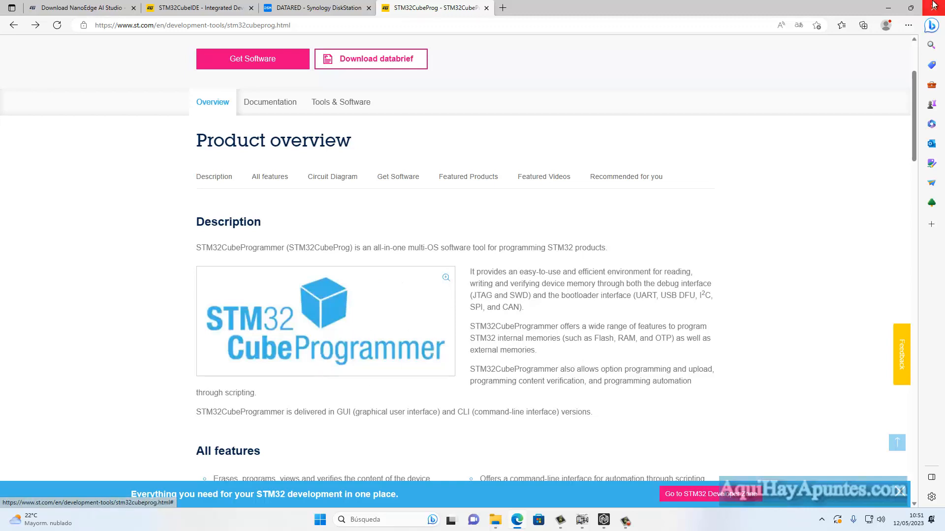
pyautogui.click(887, 11)
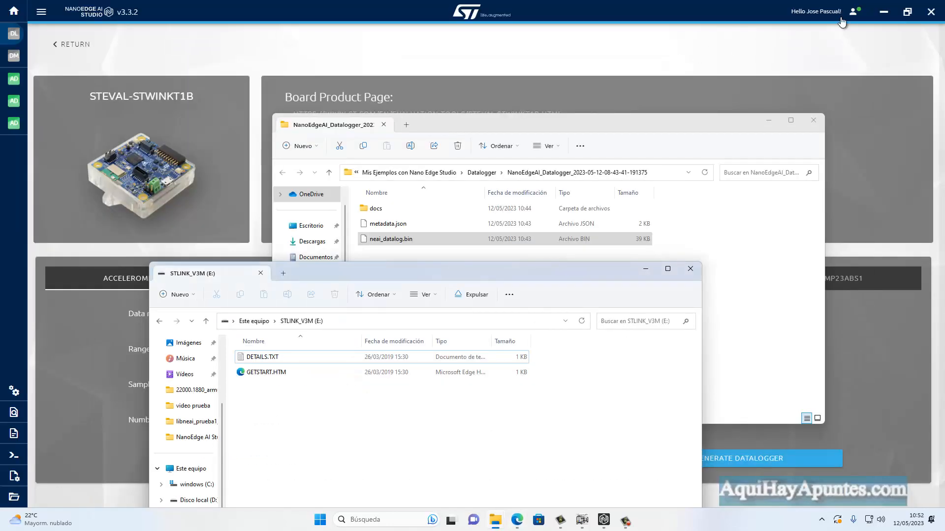
pyautogui.click(691, 269)
pyautogui.click(813, 122)
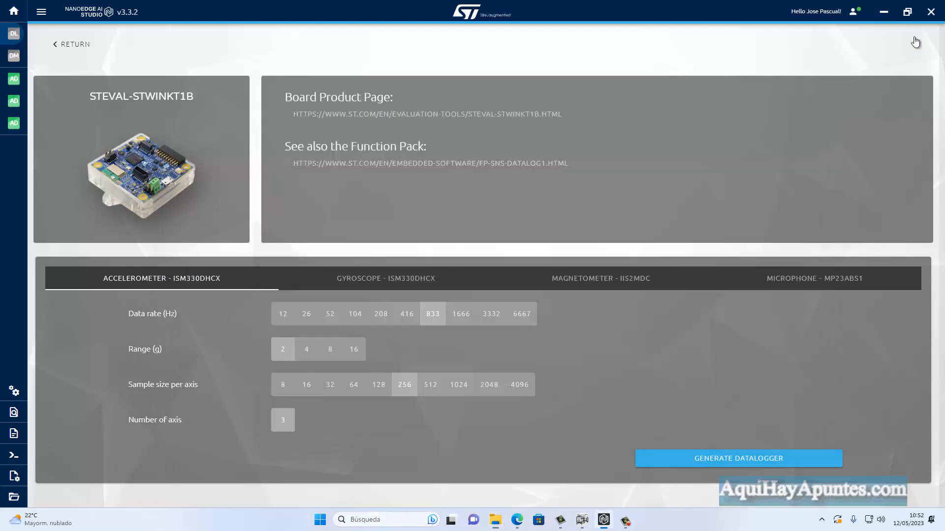
pyautogui.click(877, 13)
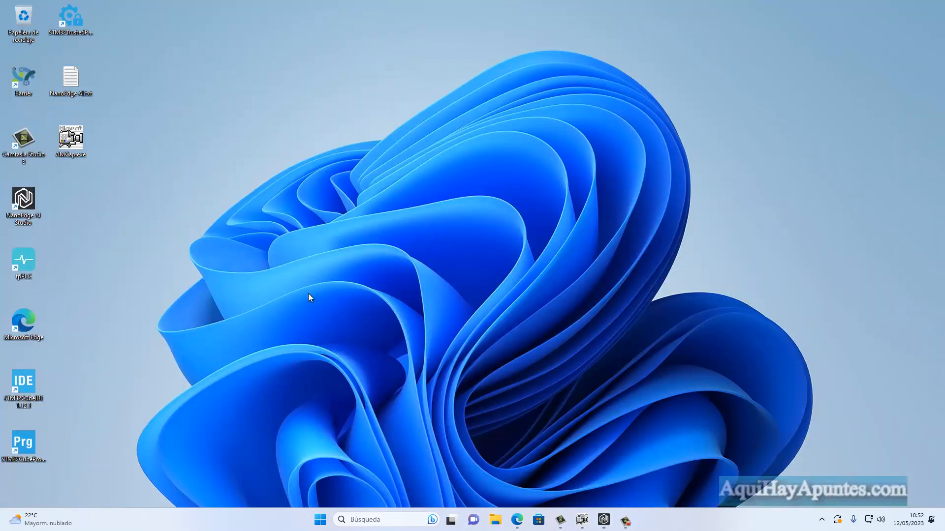
# Launch STM32CubeProgrammer and check its USB port list for a DFU device
pyautogui.doubleClick(21, 440)
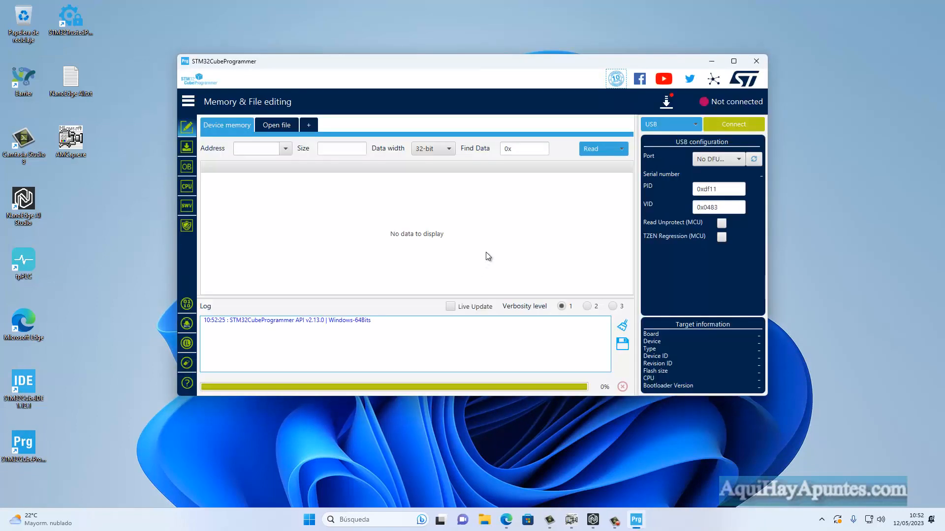
pyautogui.moveTo(580, 66); pyautogui.dragTo(543, 74)
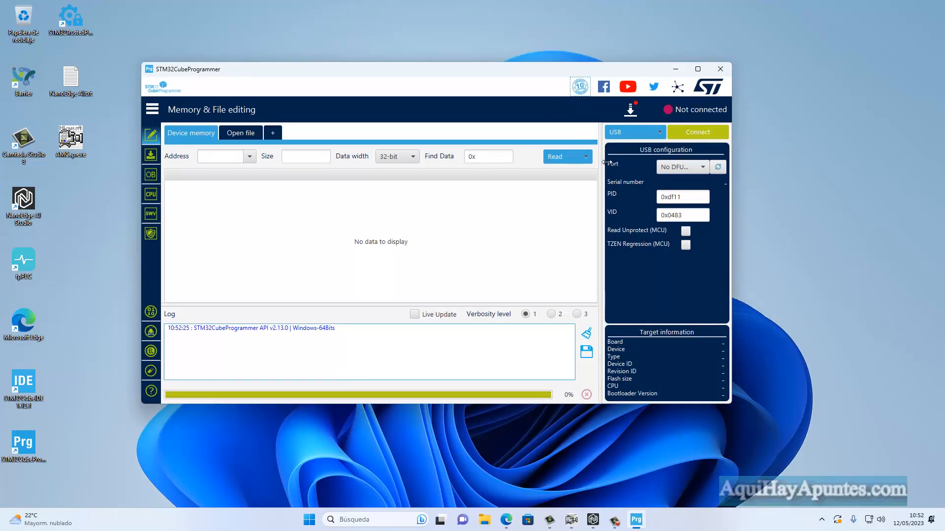
pyautogui.click(675, 168)
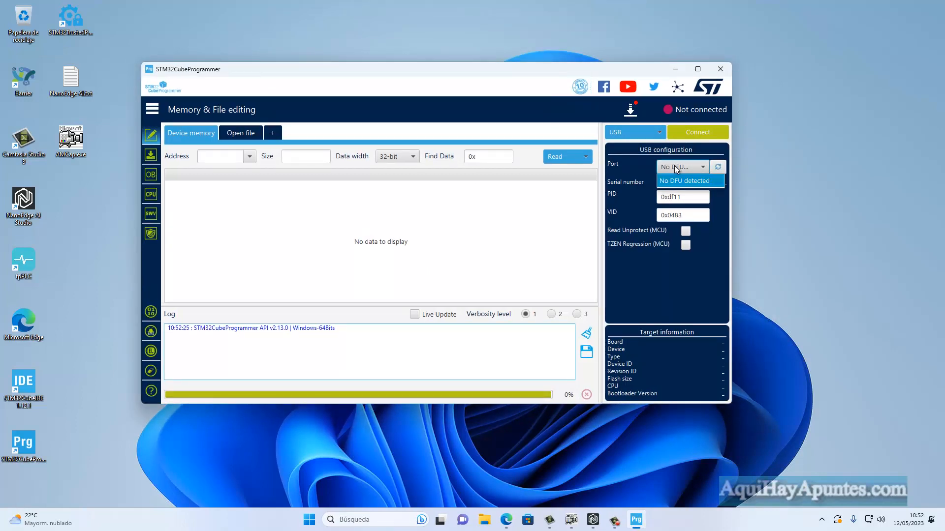
pyautogui.click(673, 190)
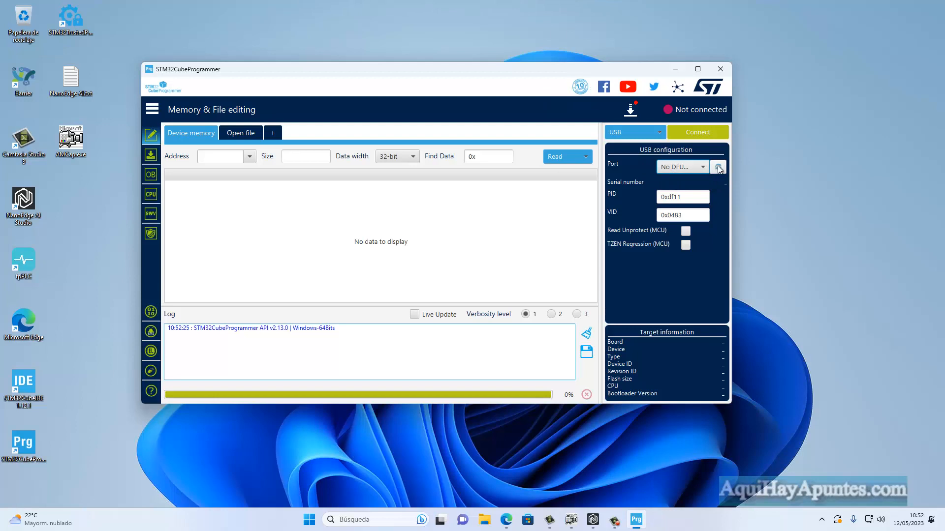
pyautogui.click(685, 166)
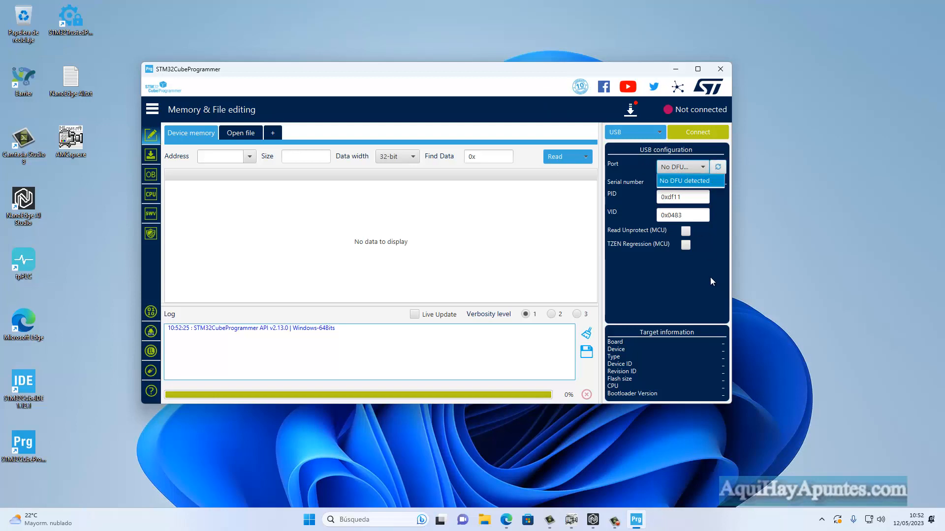
# Show the AMCAP camera view of the board, refresh the USB ports in STM32CubeProgrammer and connect to the board on USB1
pyautogui.click(569, 525)
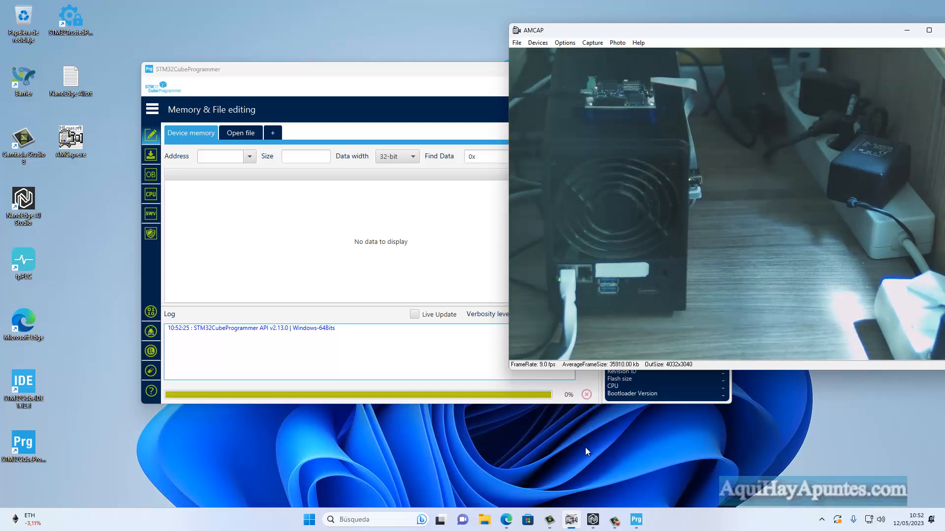
pyautogui.click(435, 84)
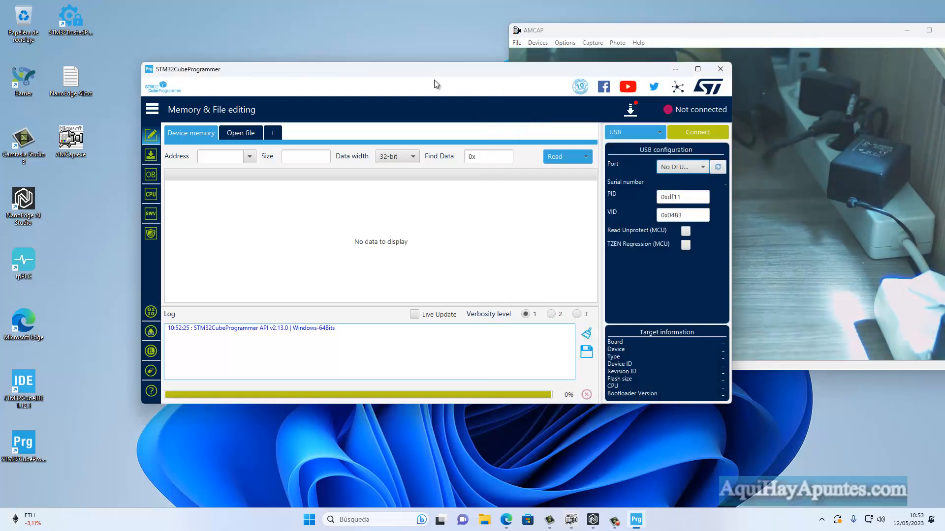
pyautogui.click(717, 168)
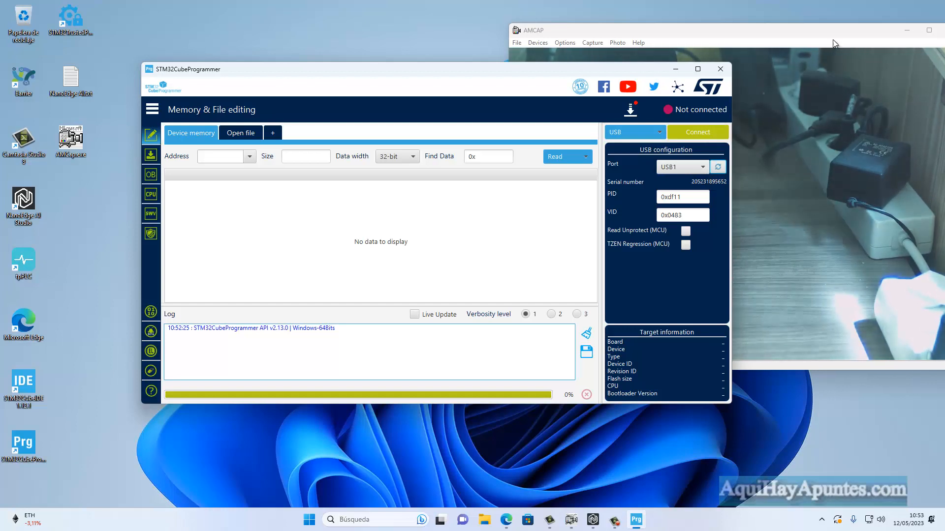
pyautogui.click(707, 136)
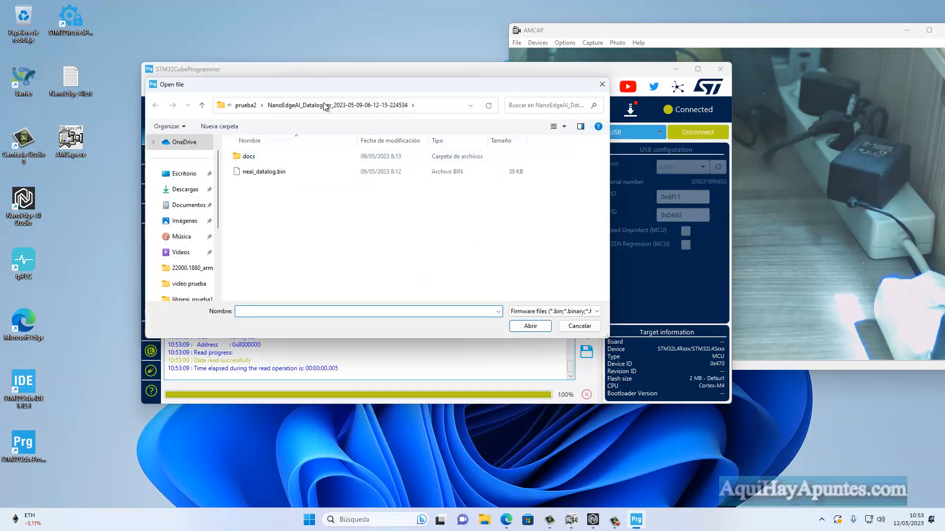
pyautogui.click(229, 106)
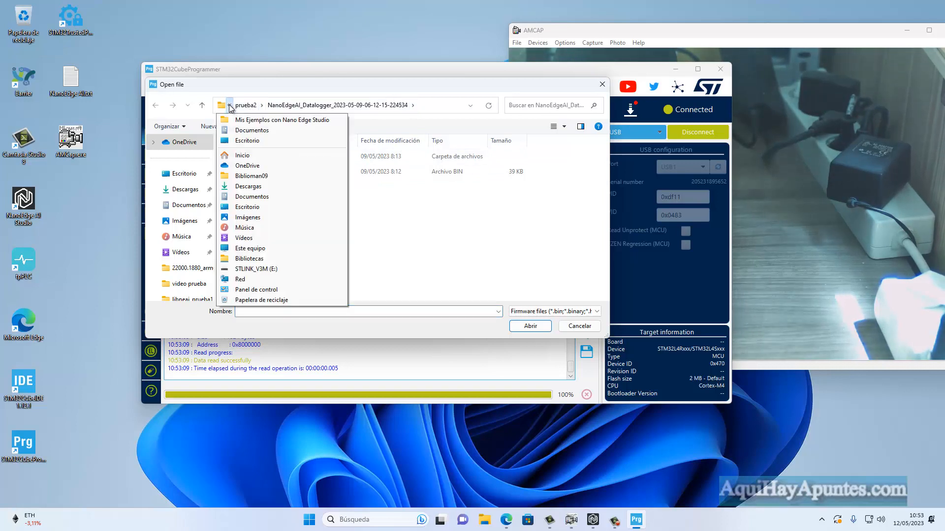
pyautogui.click(256, 120)
pyautogui.doubleClick(265, 157)
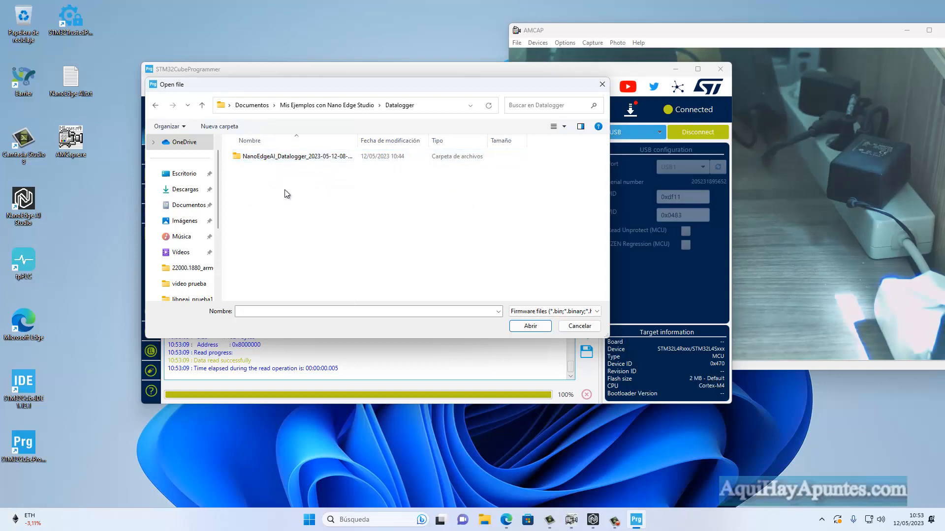
pyautogui.doubleClick(264, 156)
pyautogui.click(269, 176)
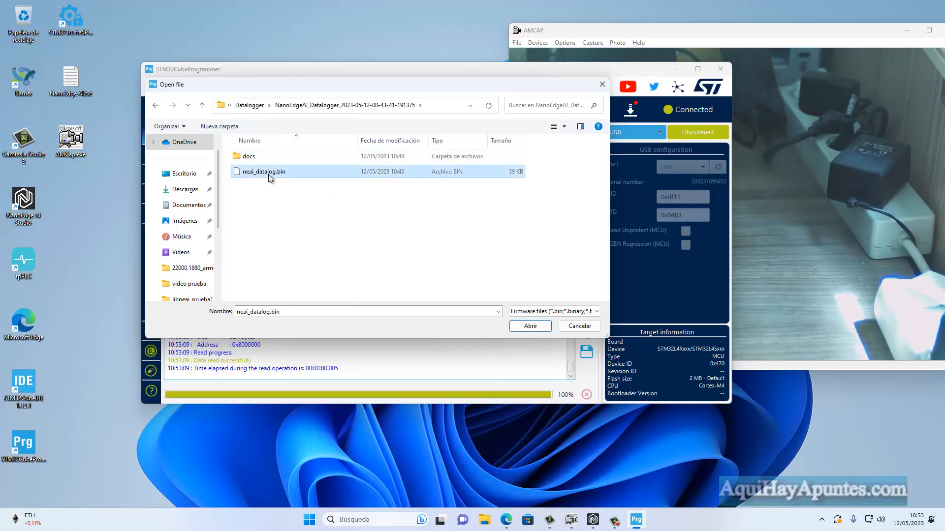
pyautogui.click(524, 327)
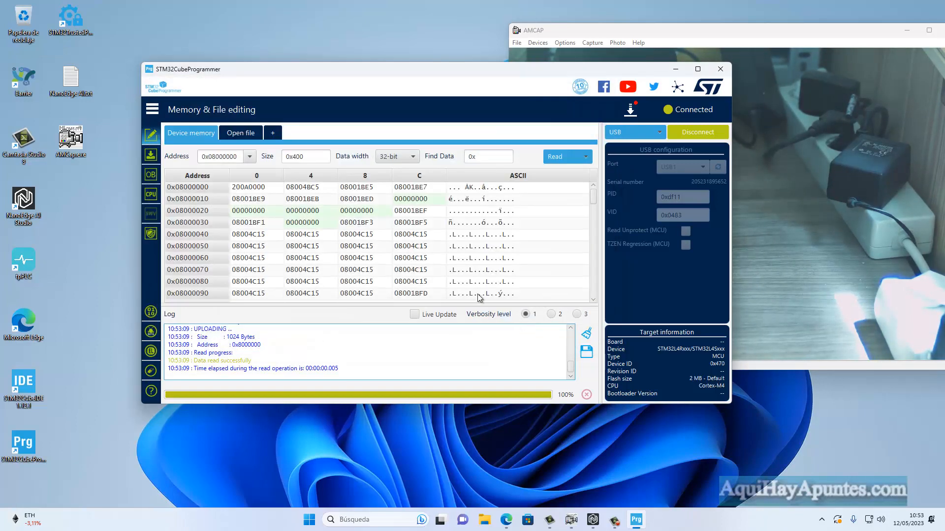
# Program the loaded datalogger firmware into the board at start address 0x08000000, then close the programmer and minimize the camera view
pyautogui.click(150, 156)
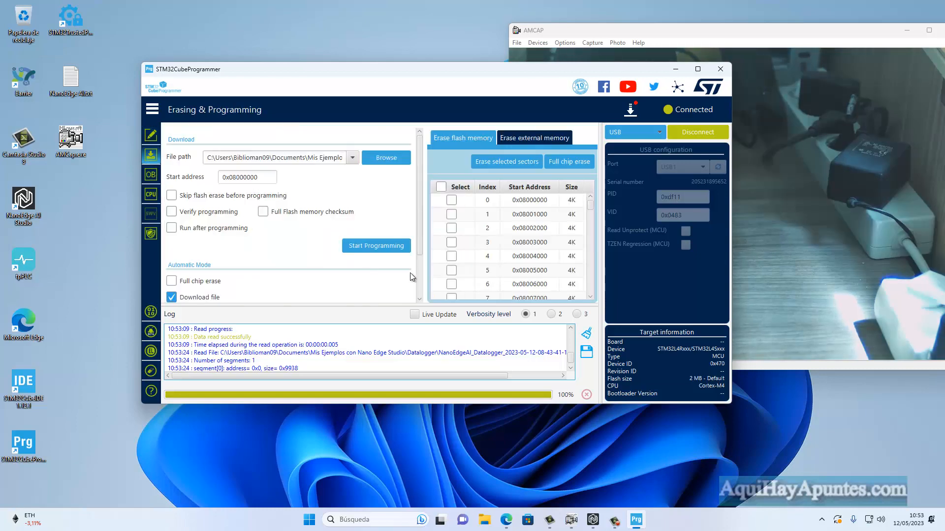
pyautogui.click(373, 247)
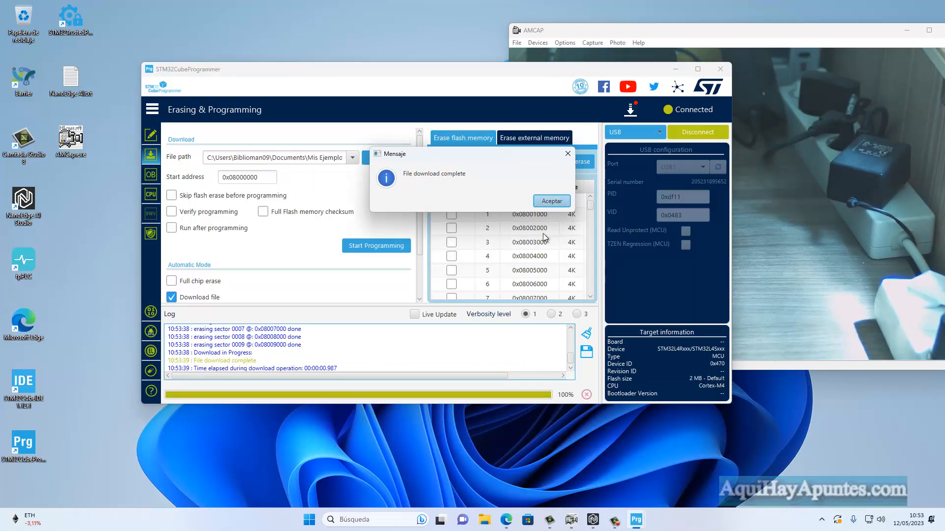
pyautogui.click(567, 153)
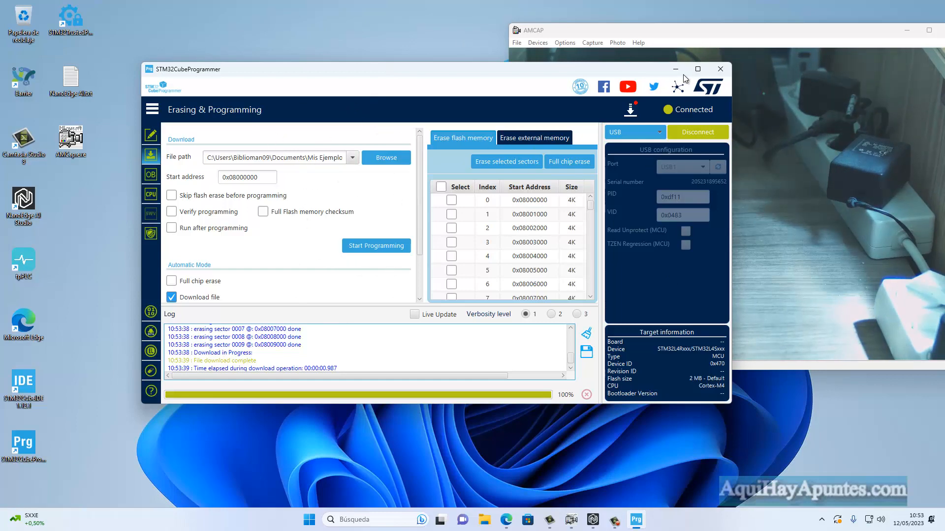
pyautogui.click(722, 69)
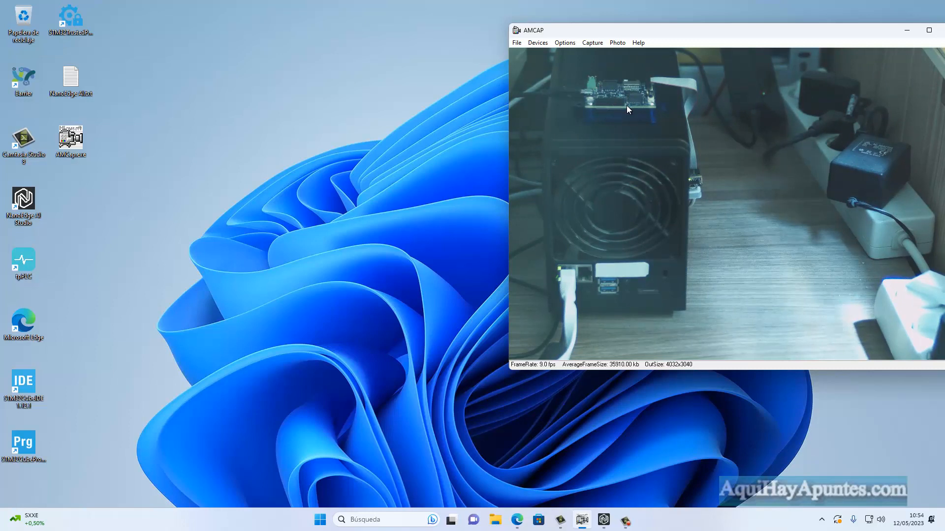
pyautogui.click(908, 32)
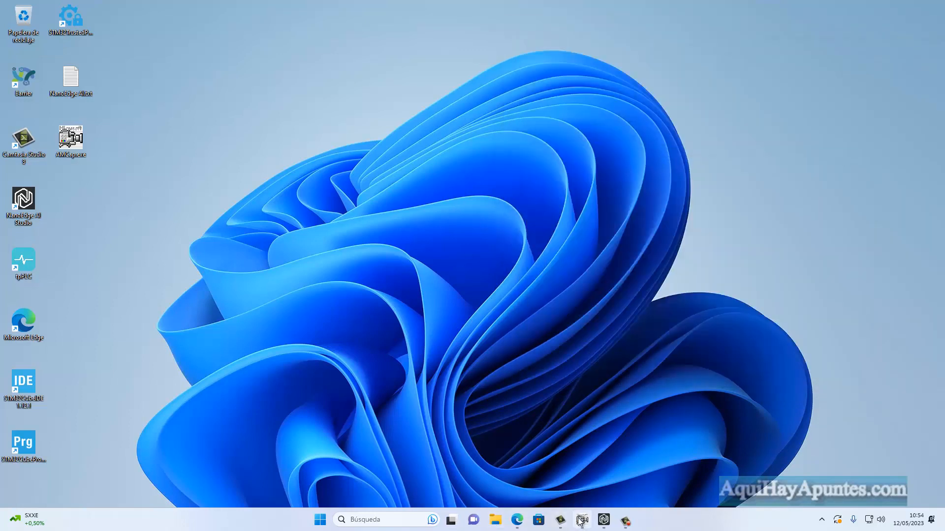
# Switch to NanoEdge AI Studio, leave the data logger generator and create a new Anomaly Detection project
pyautogui.click(602, 522)
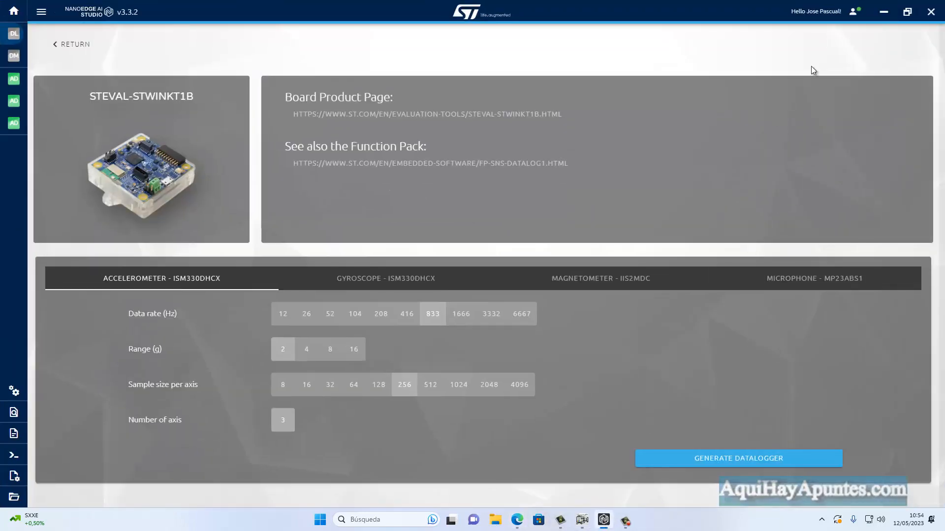
pyautogui.click(55, 44)
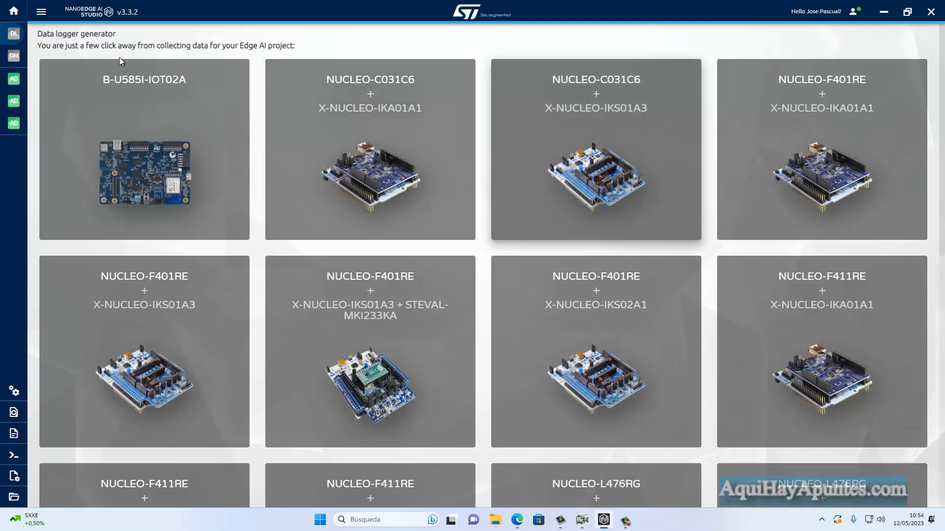
pyautogui.click(14, 11)
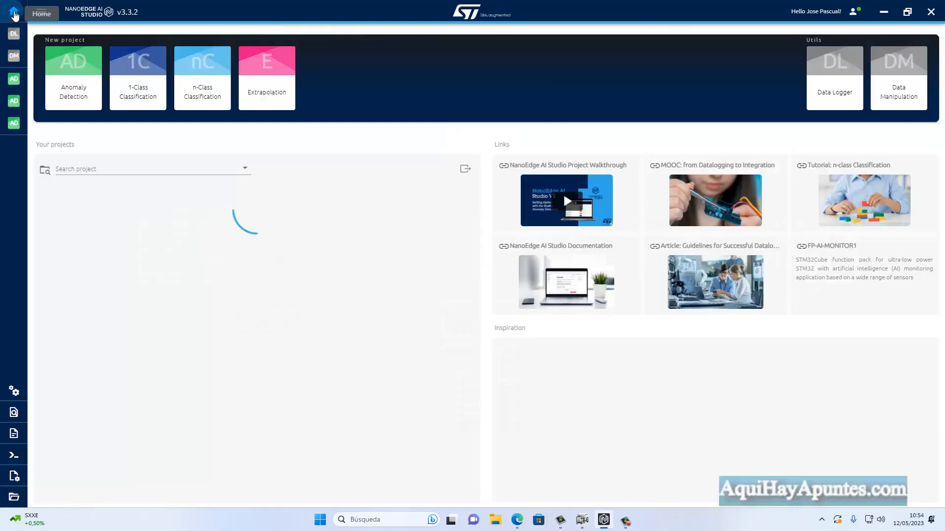
pyautogui.click(69, 73)
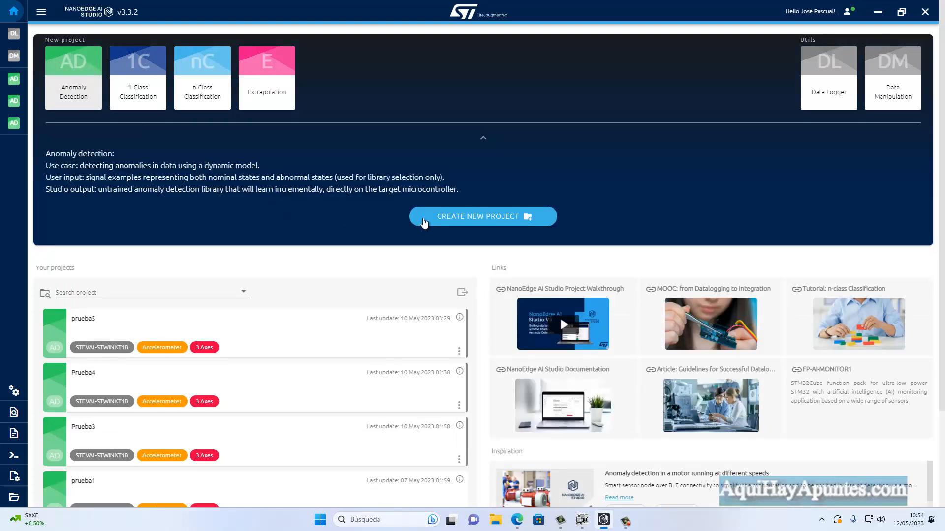
pyautogui.click(477, 219)
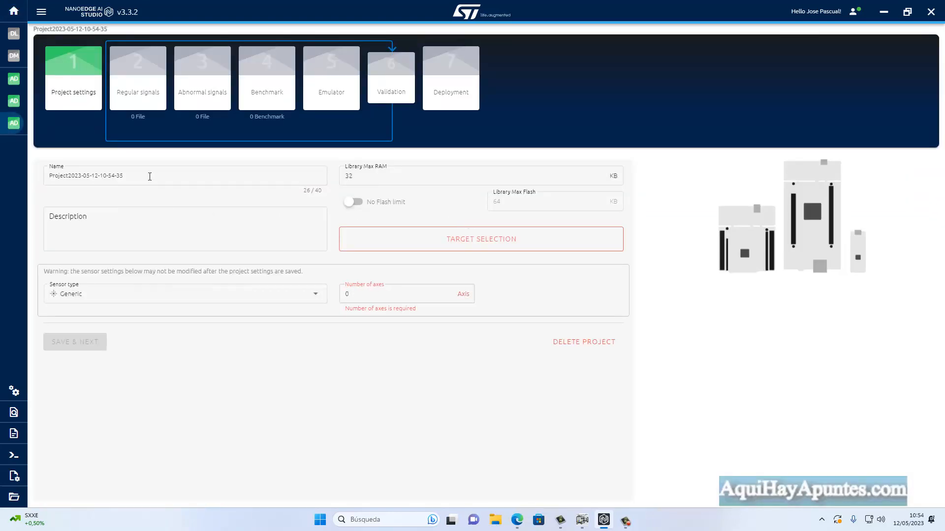
# Name the project Projecto NAS and set its sensor type to Accelerometer 3 axes
pyautogui.click(150, 176)
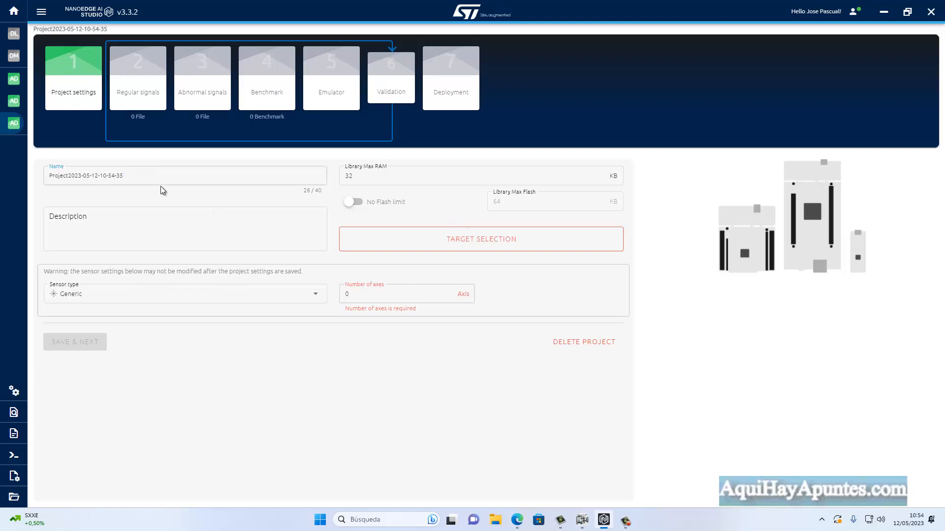
pyautogui.press('BackSpace')
pyautogui.press('BackSpace')
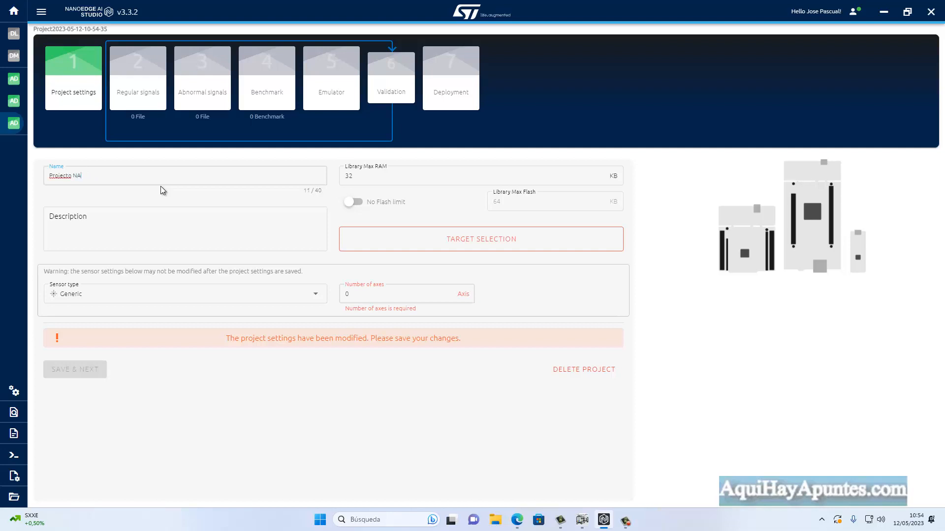
pyautogui.write('S')
pyautogui.click(101, 298)
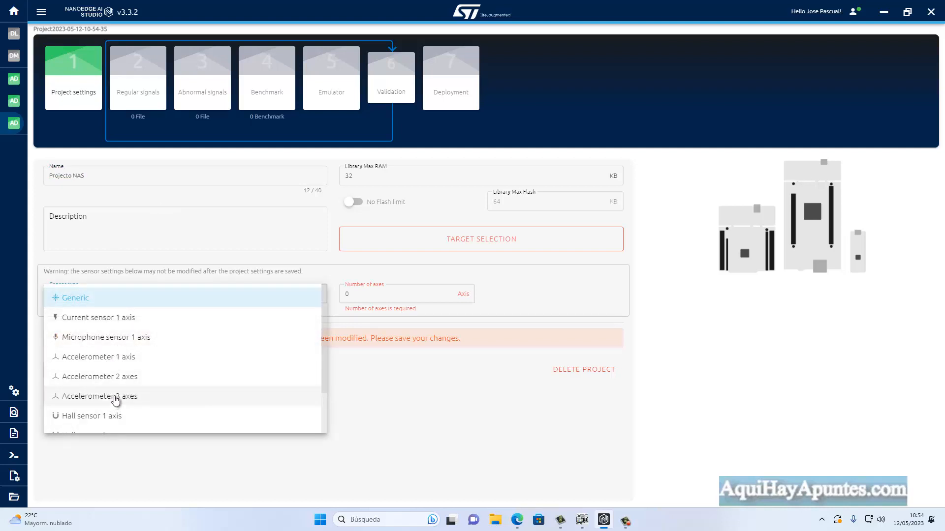
pyautogui.click(115, 398)
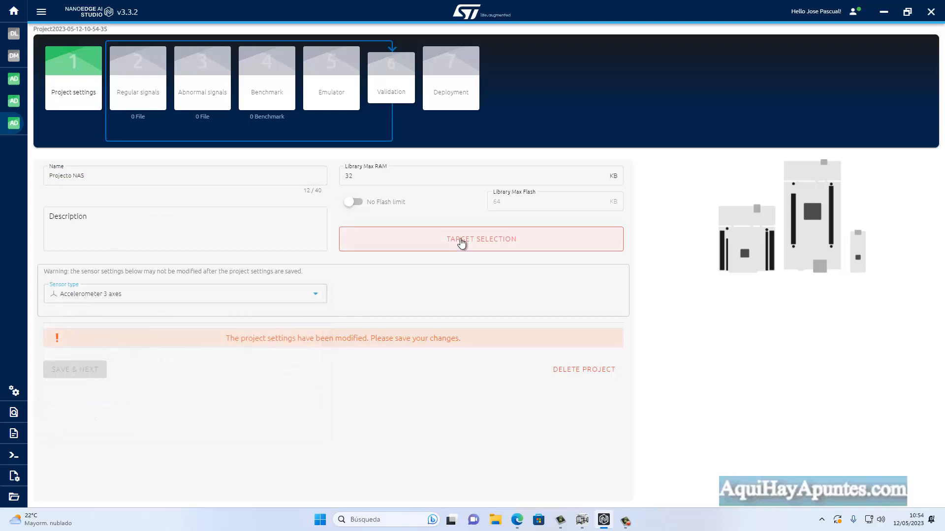
# Choose the STEVAL-STWINKT1B development board as the project target and save the project settings to continue to regular signals
pyautogui.click(461, 241)
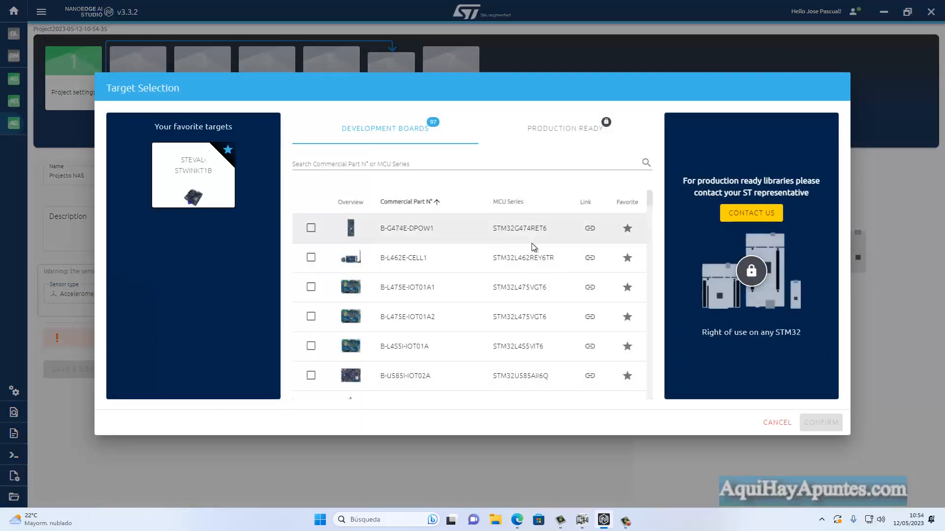
pyautogui.scroll(-10, 534, 244)
pyautogui.scroll(-10, 529, 248)
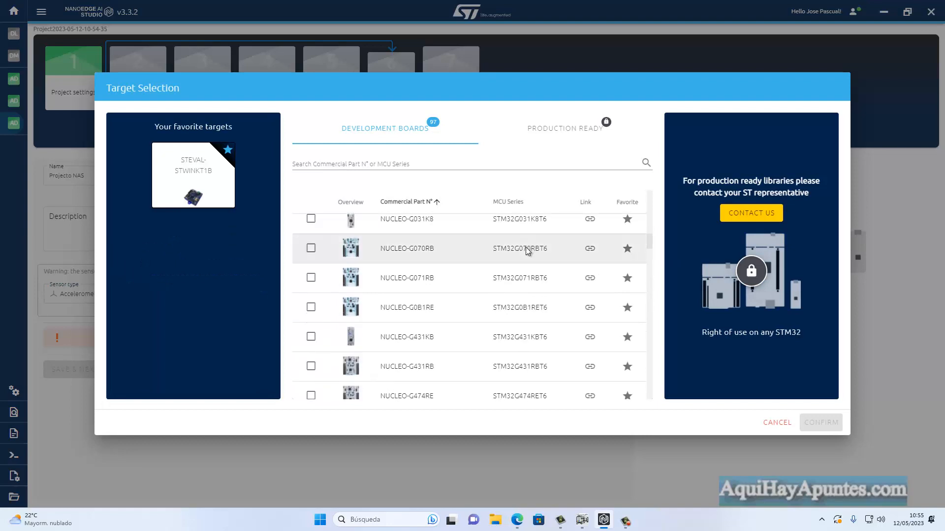
pyautogui.scroll(-10, 525, 253)
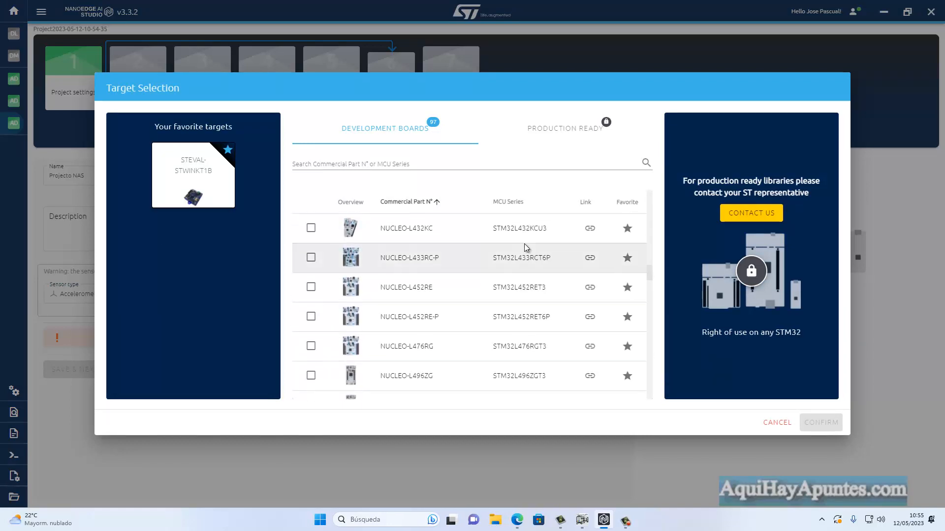
pyautogui.scroll(-10, 526, 247)
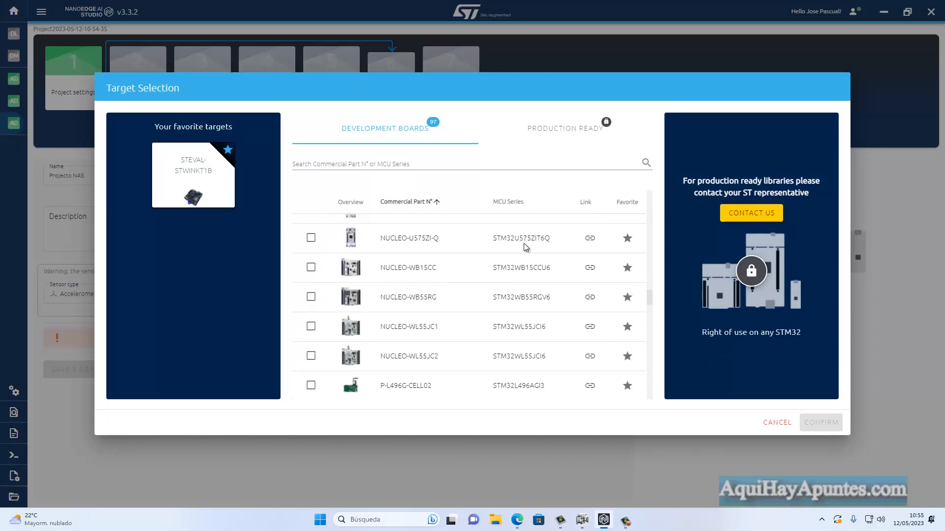
pyautogui.scroll(-2, 524, 242)
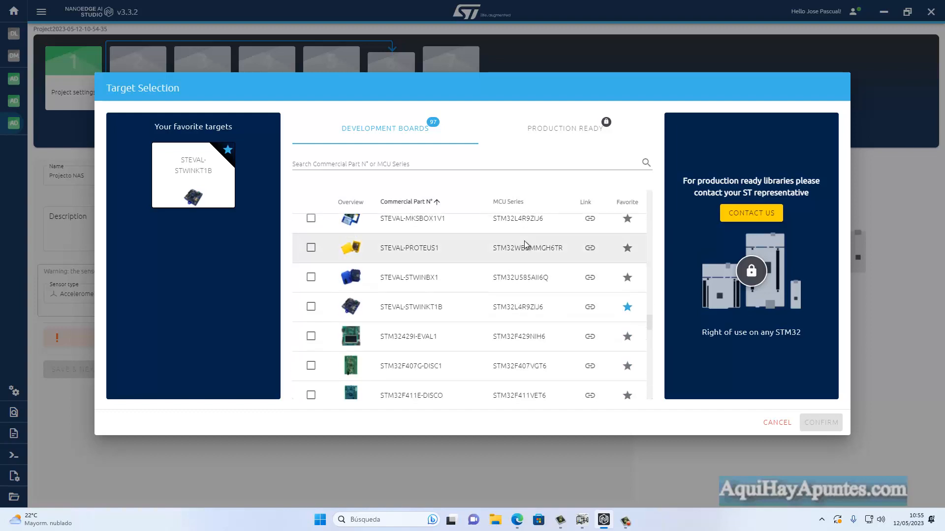
pyautogui.click(310, 306)
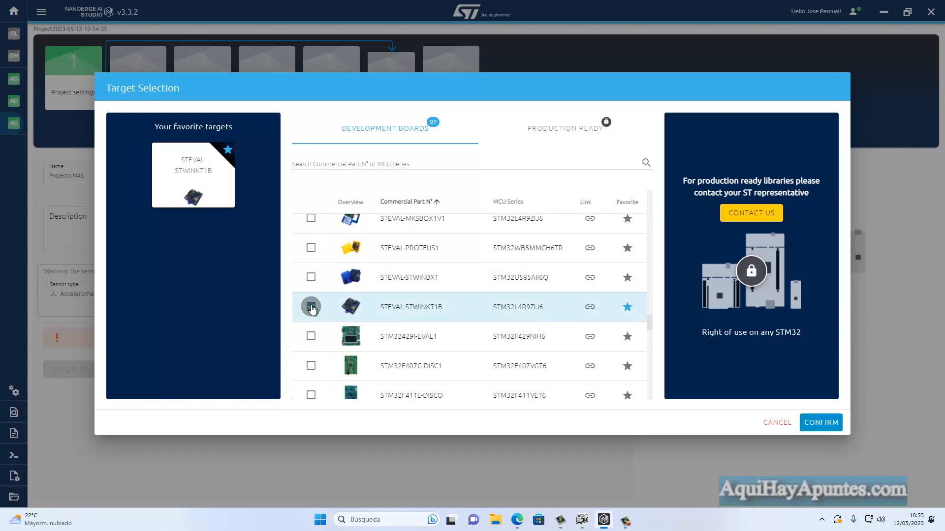
pyautogui.click(820, 422)
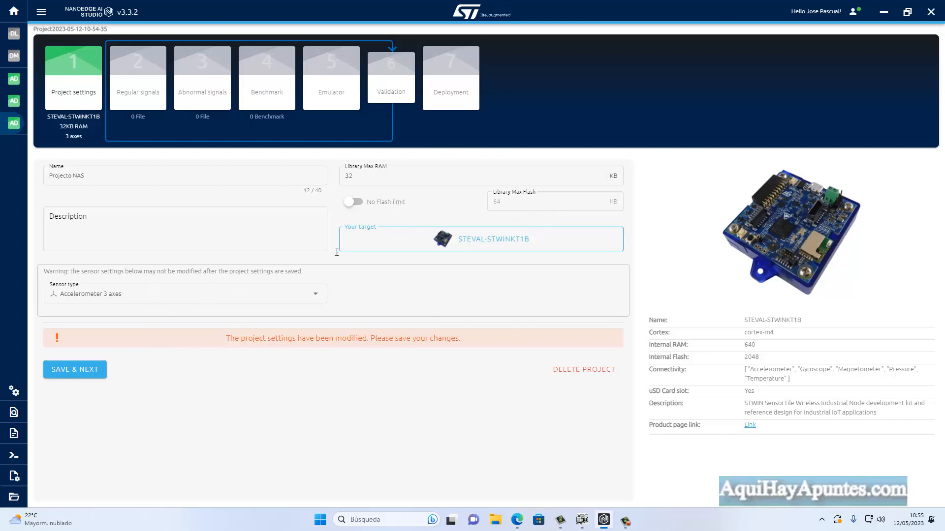
pyautogui.click(83, 369)
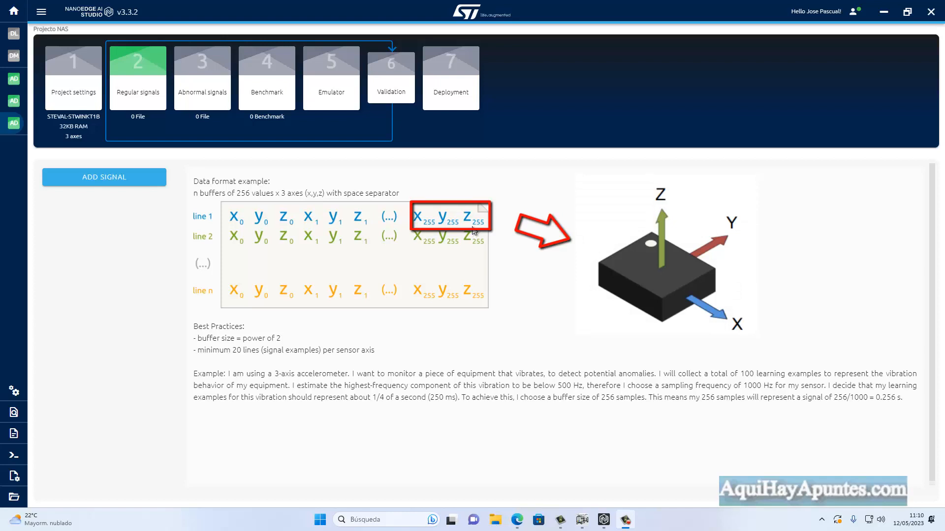
# Add a regular signal from serial (USB) on COM5 and enable the maximum number of lines limit of 100
pyautogui.click(102, 180)
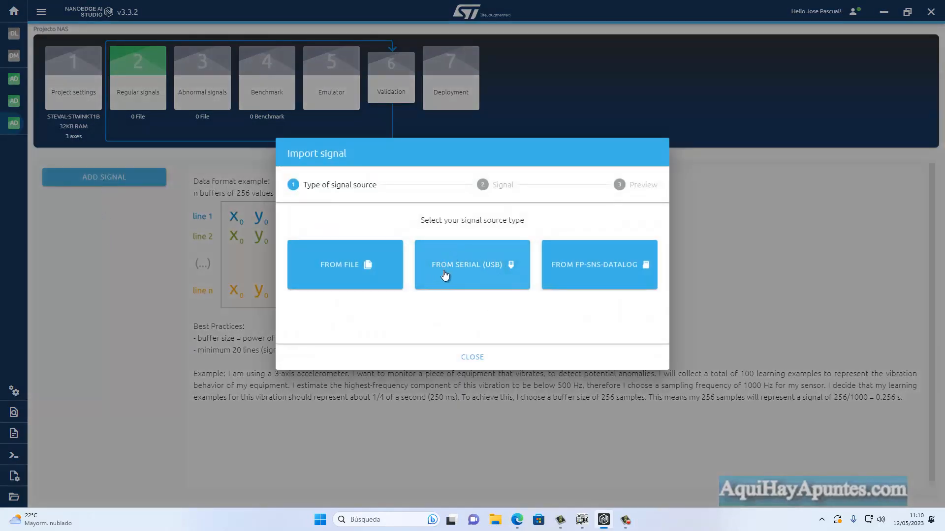
pyautogui.click(470, 266)
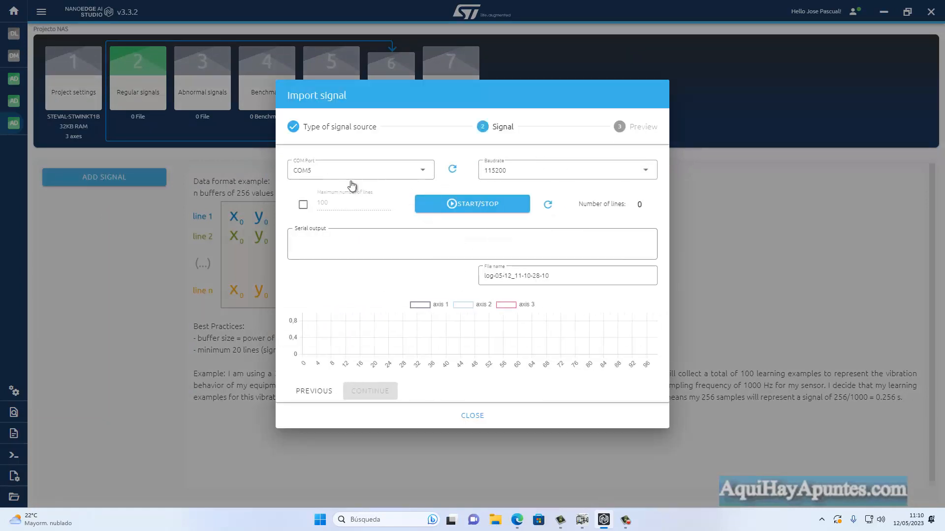
pyautogui.click(423, 172)
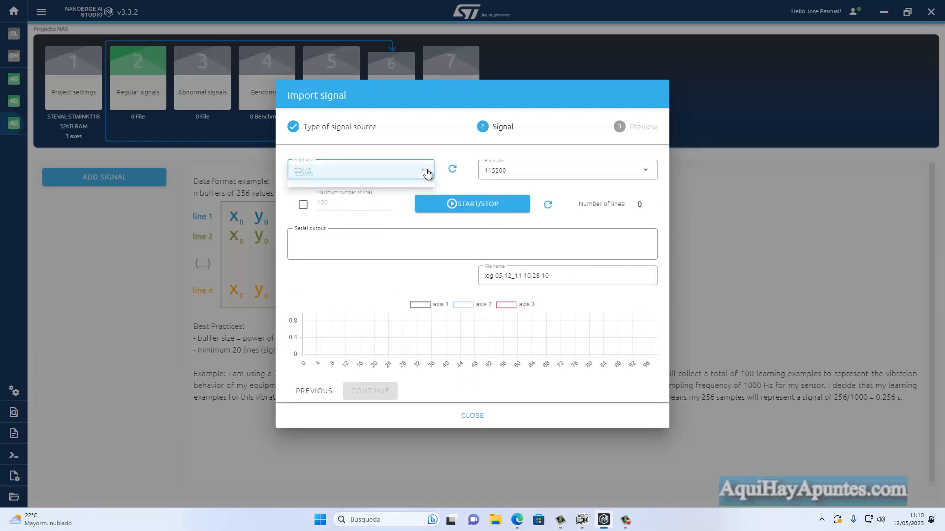
pyautogui.click(358, 177)
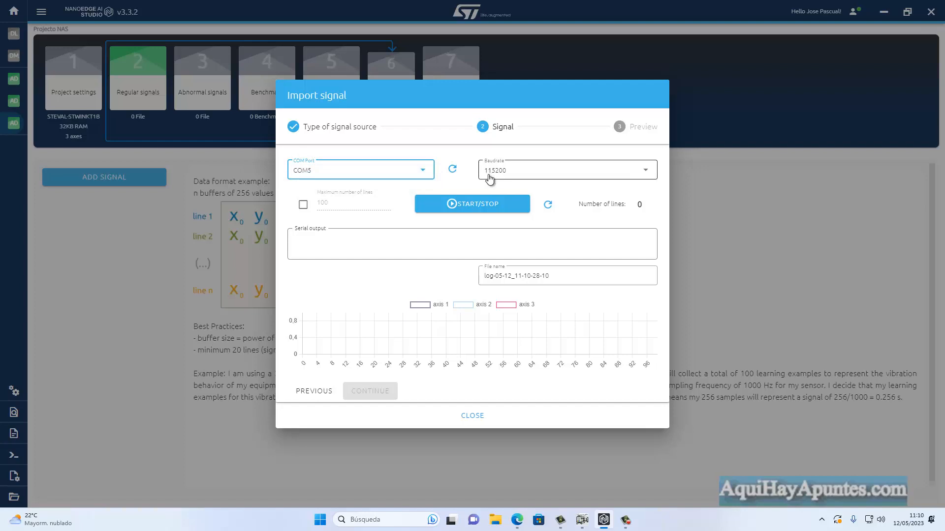
pyautogui.click(300, 209)
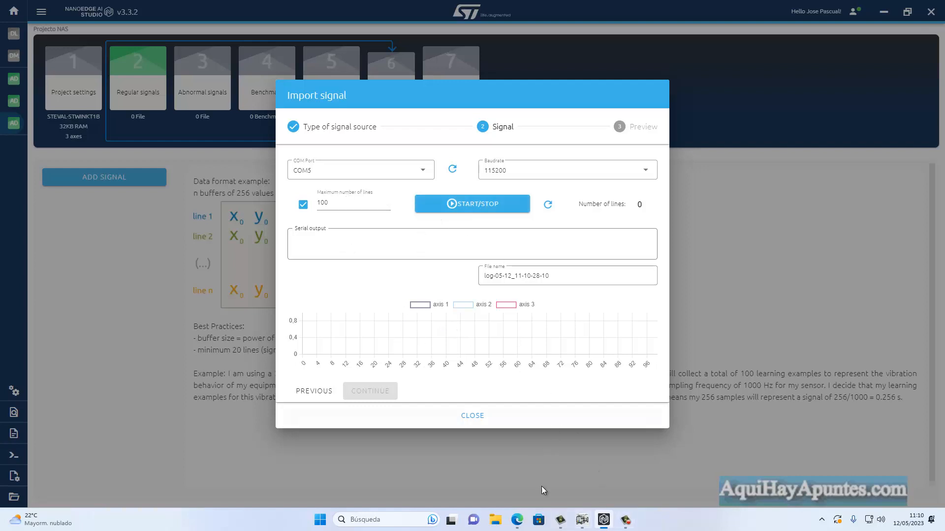
# Switch to the Synology DiskStation page in the browser to check the fan speed mode, and view the NAS in the AMCAP camera
pyautogui.click(518, 519)
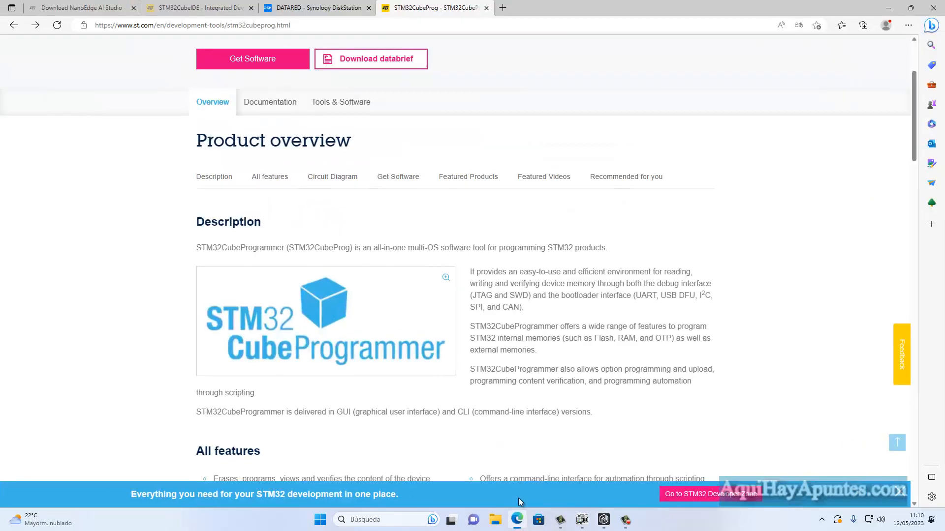
pyautogui.click(312, 8)
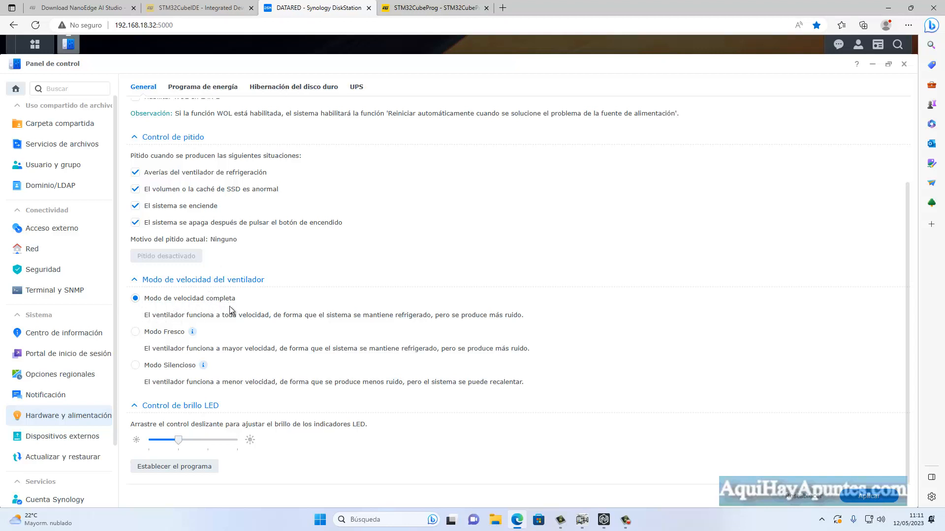
pyautogui.click(583, 521)
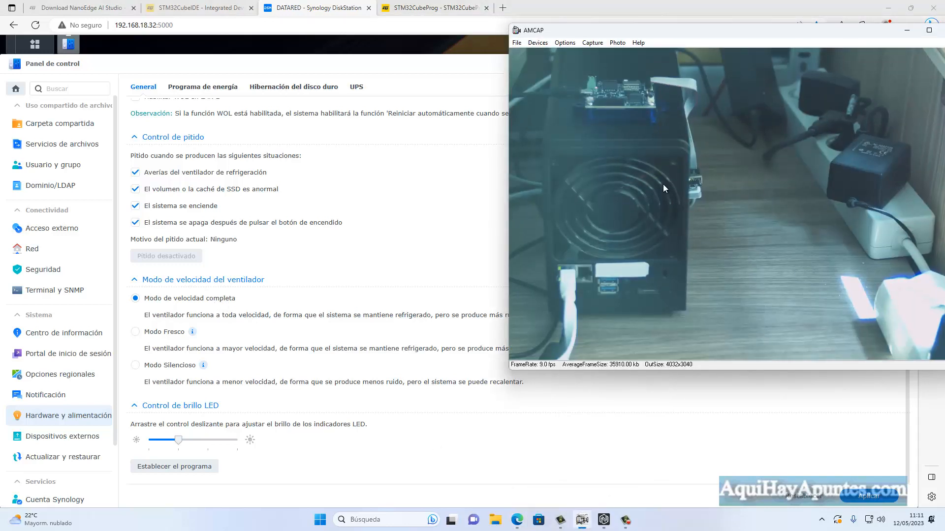
pyautogui.click(907, 33)
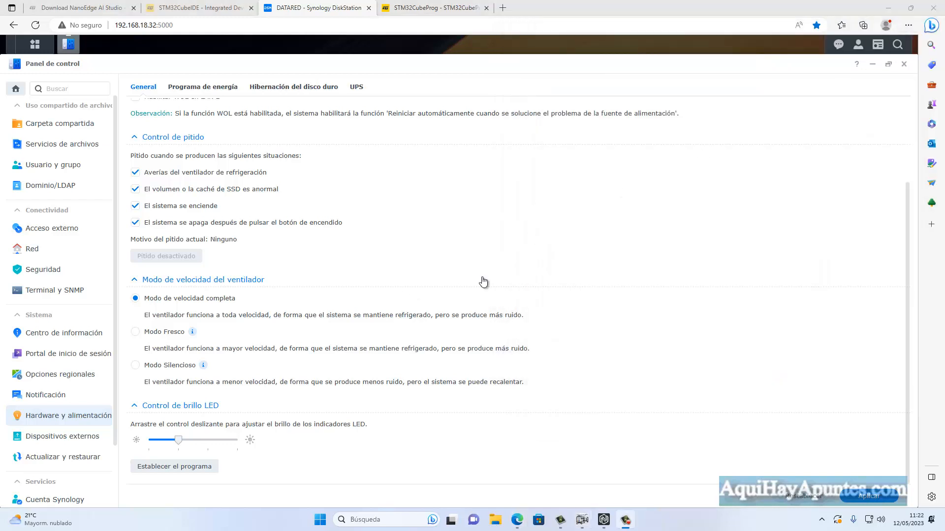
# Switch to NanoEdge AI Studio, record the 100-line regular signal from the serial port, and continue to its preview
pyautogui.click(603, 520)
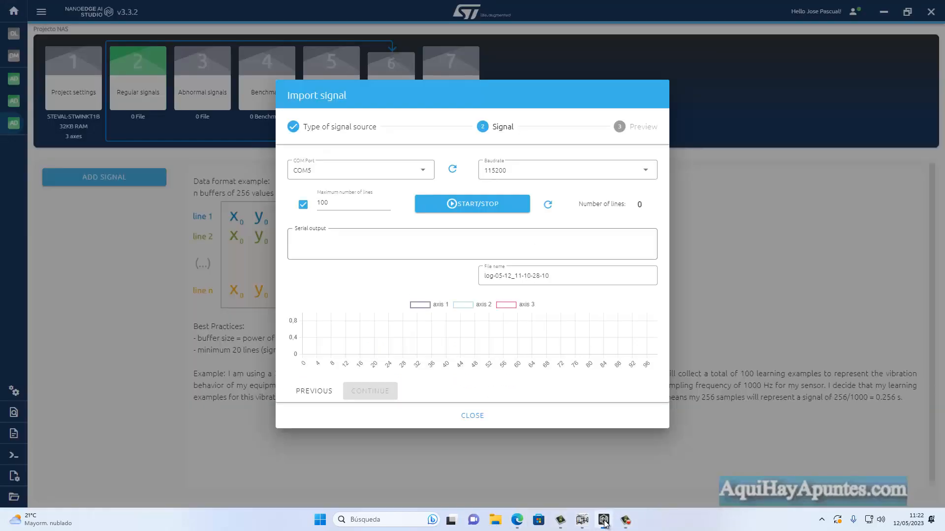
pyautogui.click(477, 206)
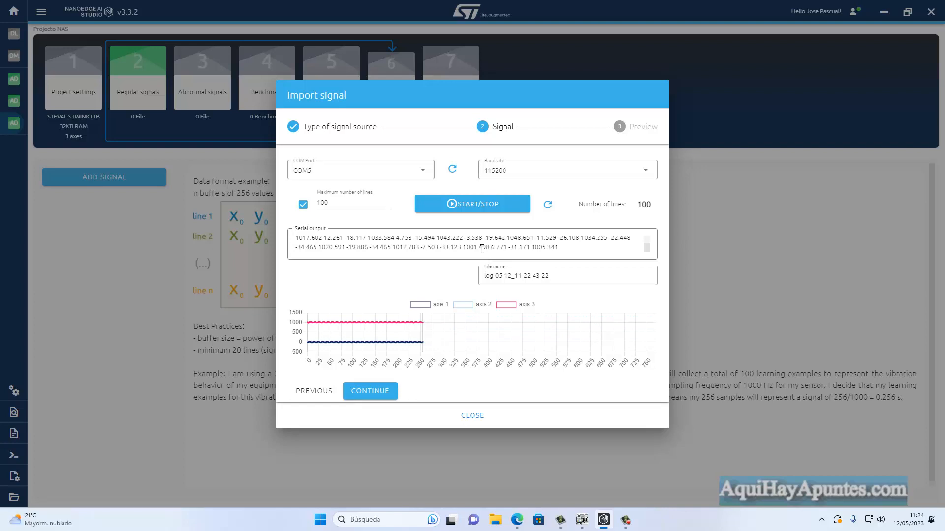
pyautogui.click(369, 390)
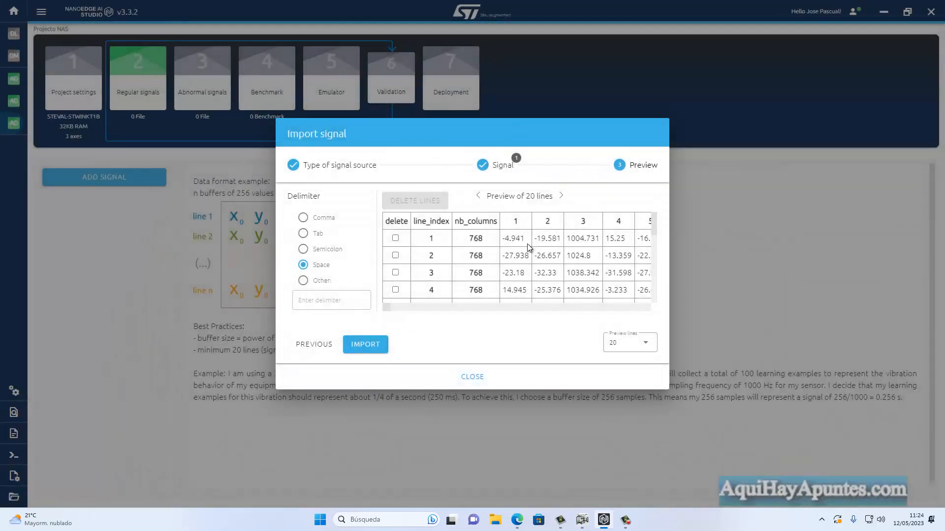
# Review the preview lines of the recorded regular signal and import it with the Space delimiter
pyautogui.scroll(-3, 527, 244)
pyautogui.scroll(-4, 524, 241)
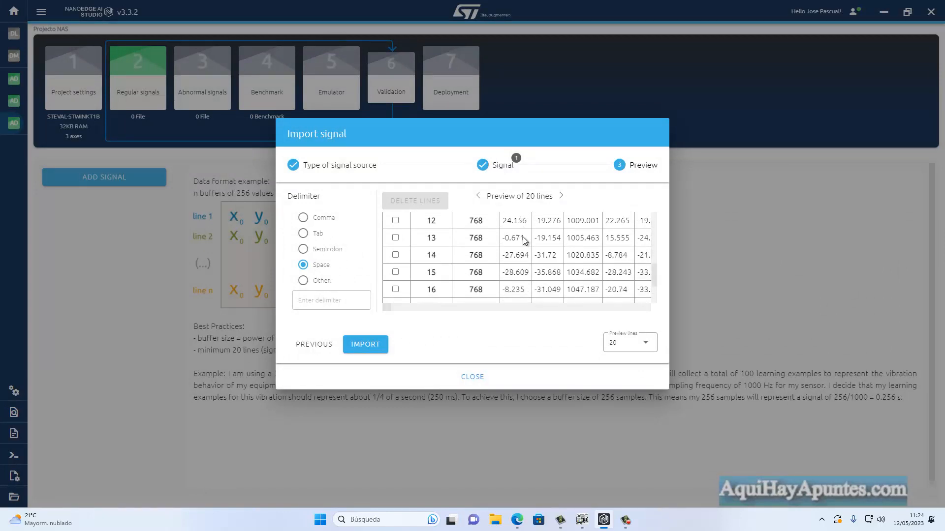
pyautogui.scroll(9, 524, 241)
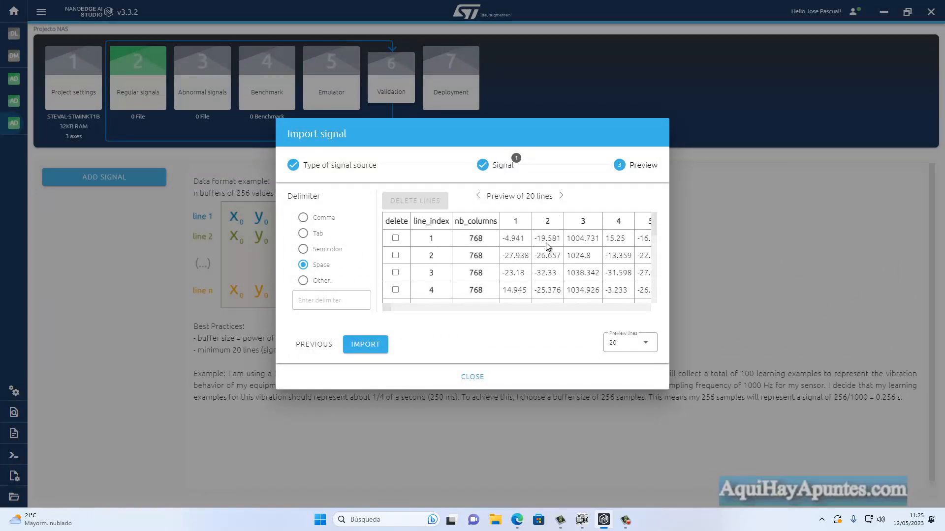
pyautogui.scroll(-3, 548, 246)
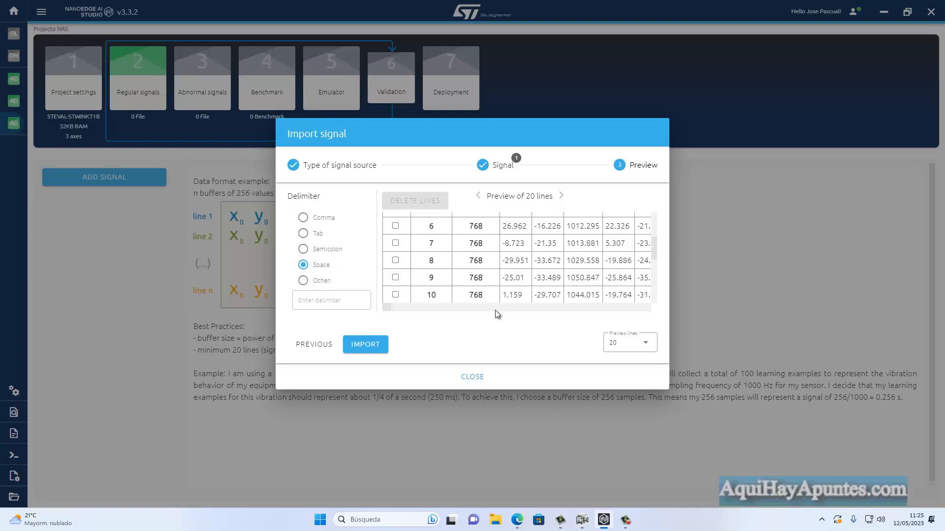
pyautogui.scroll(3, 502, 261)
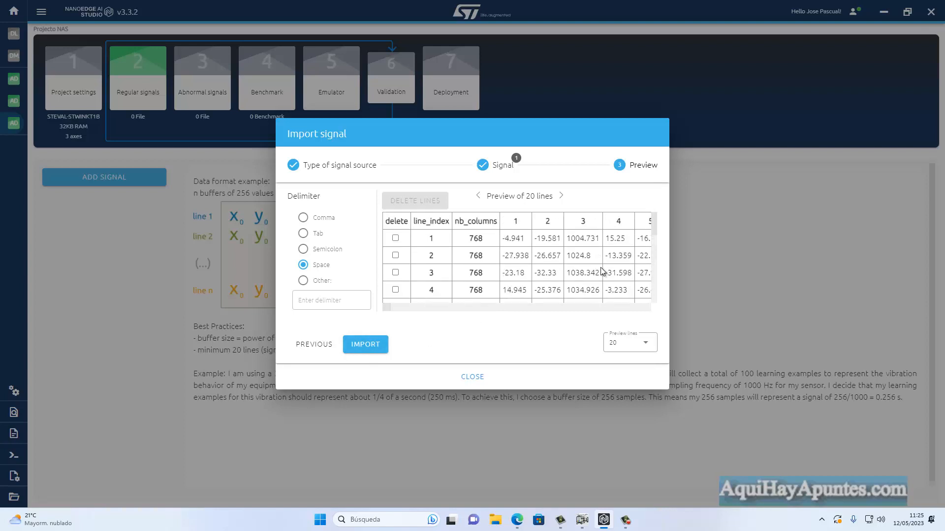
pyautogui.scroll(-6, 502, 239)
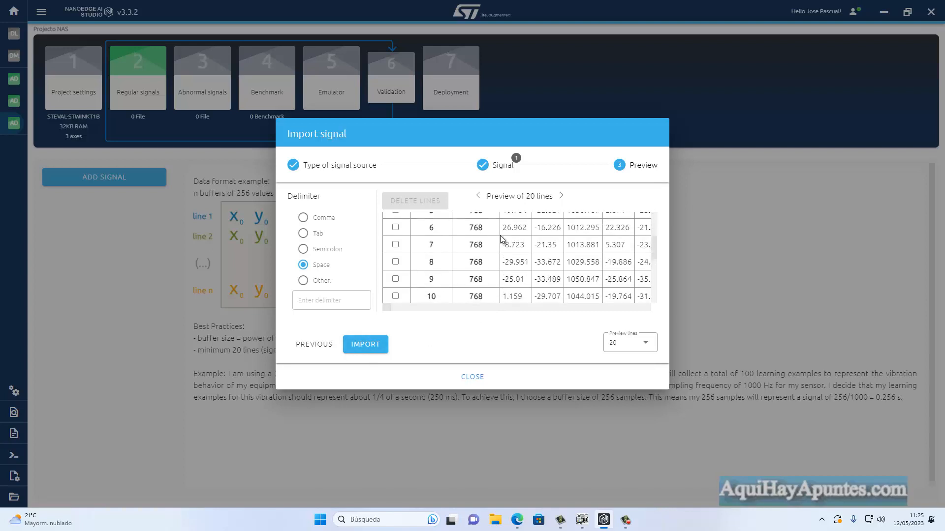
pyautogui.scroll(-5, 502, 238)
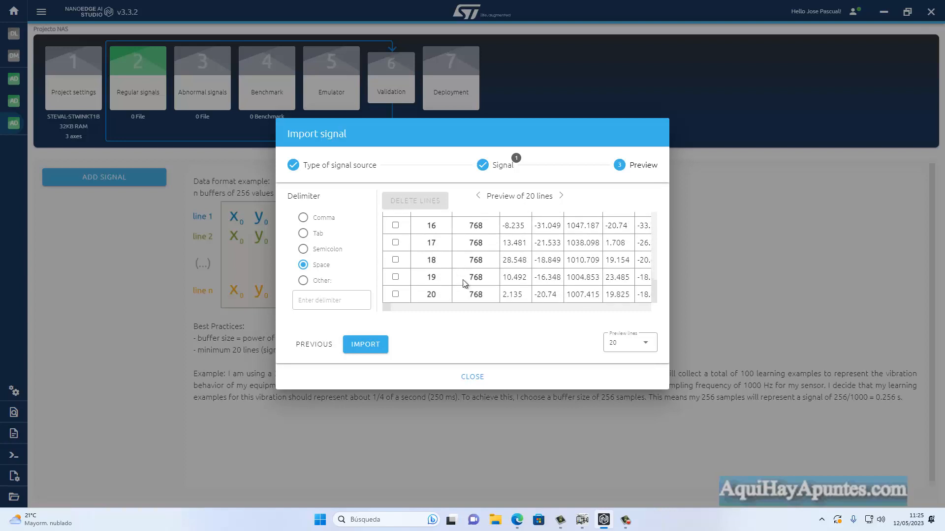
pyautogui.scroll(10, 568, 252)
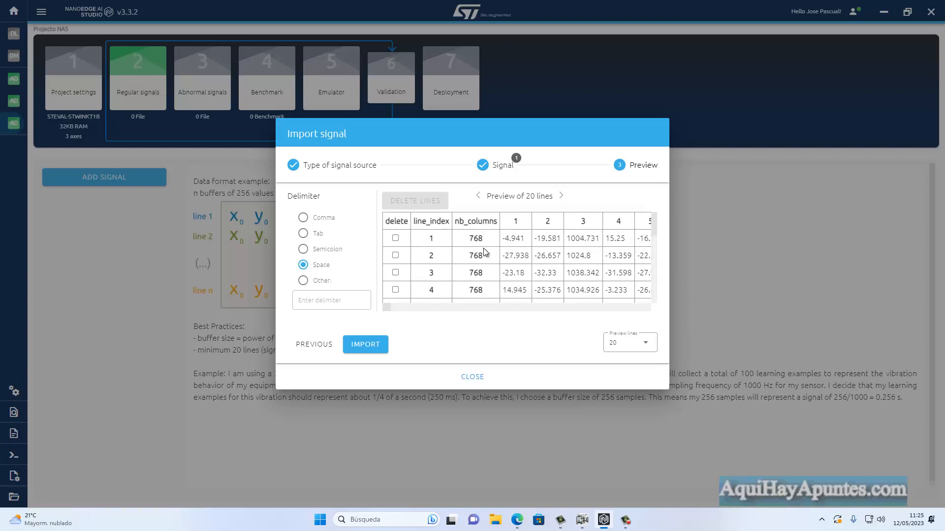
pyautogui.scroll(-10, 512, 246)
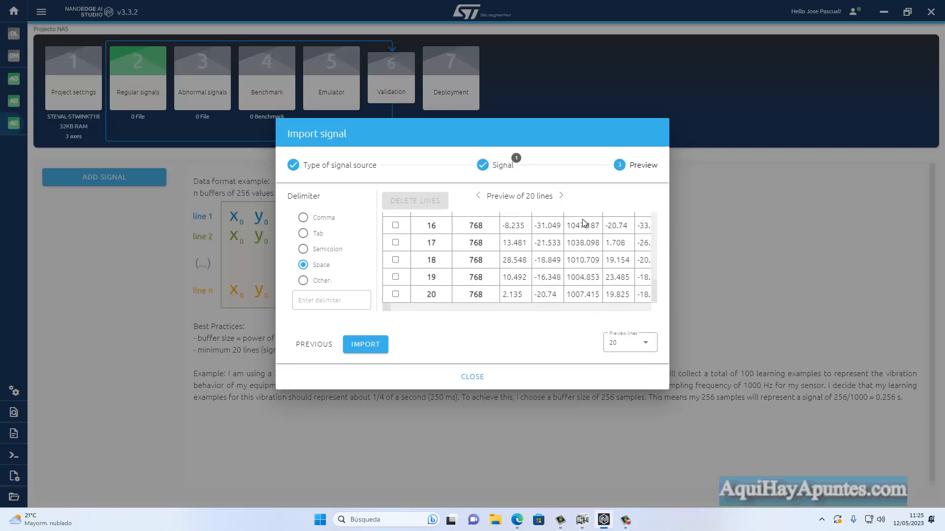
pyautogui.click(369, 344)
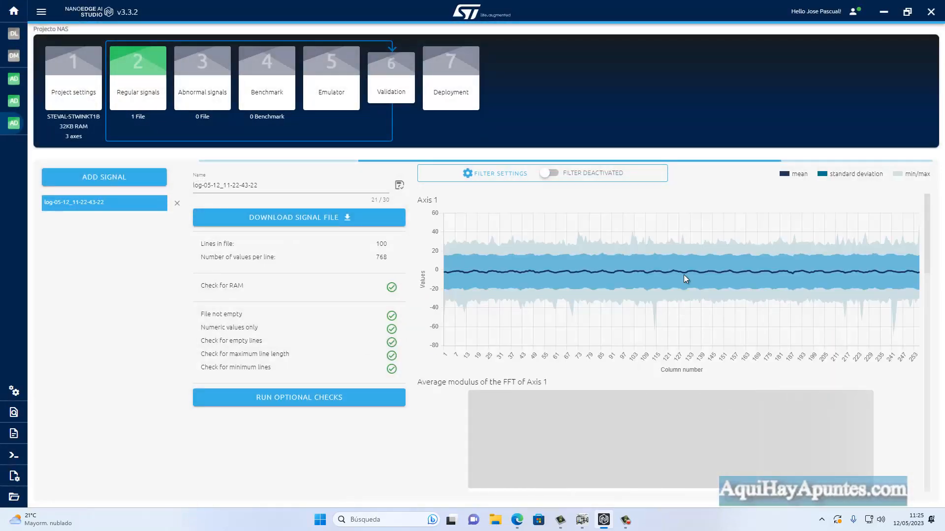
# Examine the value and FFT plots of axes 1, 2 and 3 for the imported regular signal
pyautogui.scroll(-5, 681, 241)
pyautogui.scroll(5, 684, 247)
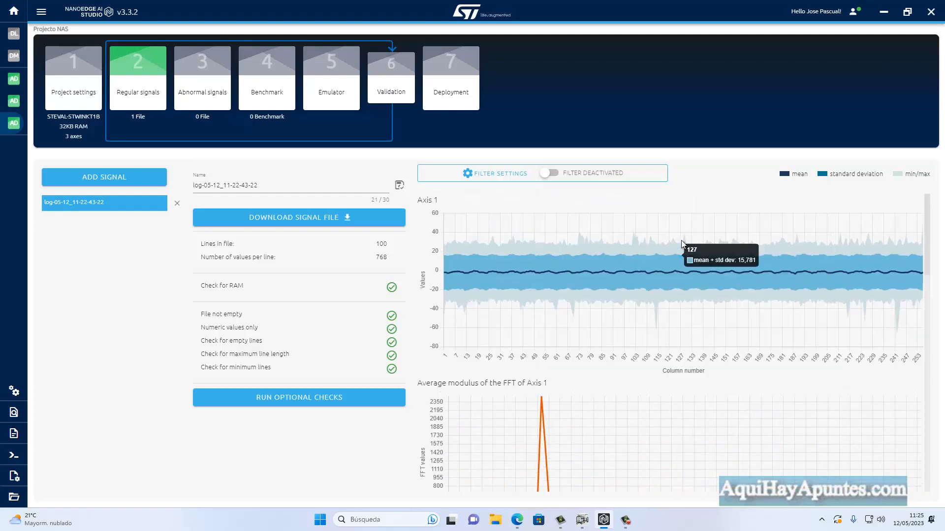
pyautogui.scroll(-4, 778, 273)
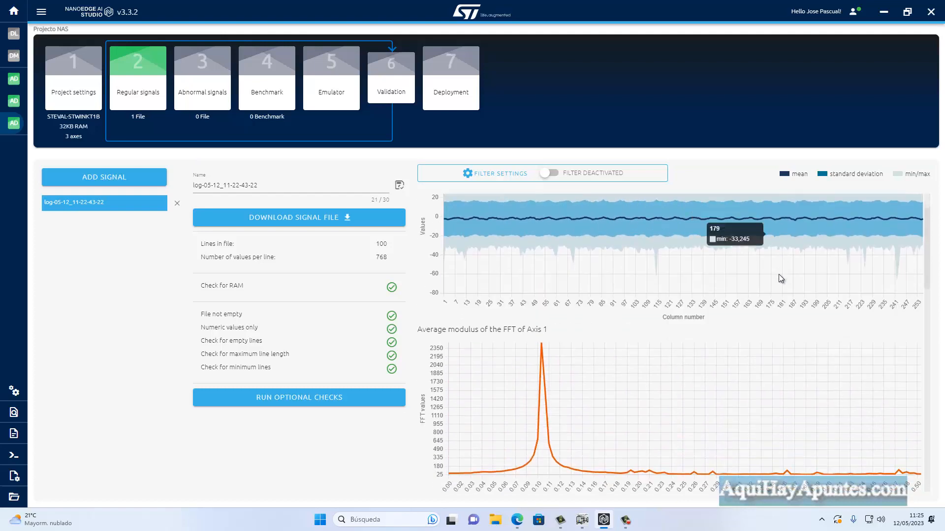
pyautogui.scroll(-8, 781, 274)
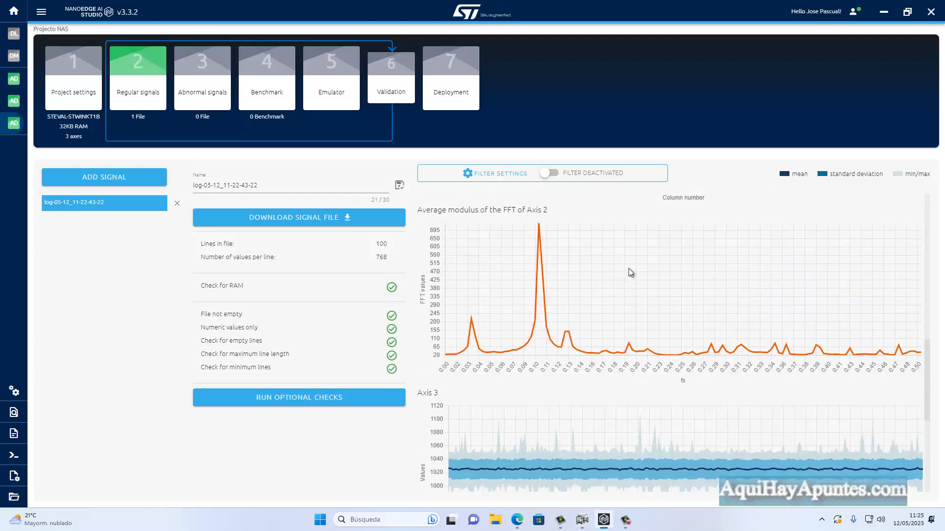
pyautogui.scroll(3, 631, 272)
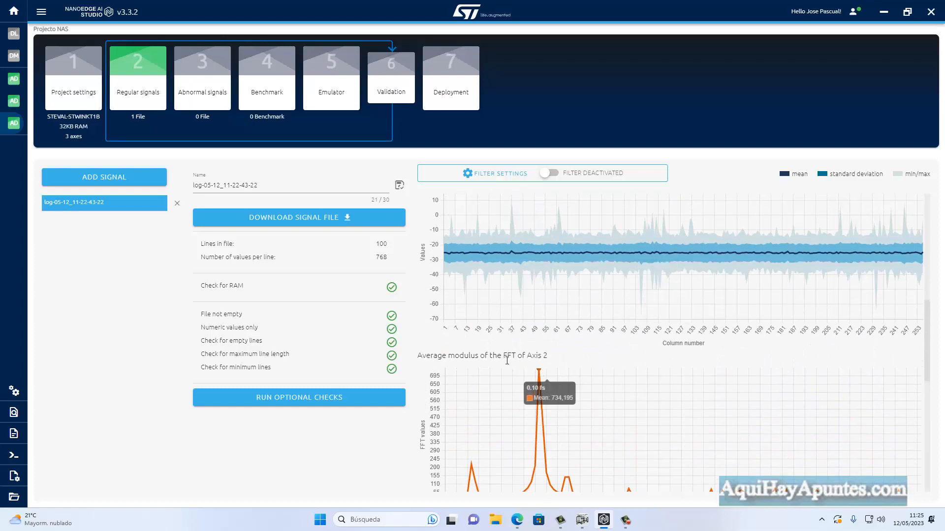
pyautogui.scroll(-5, 616, 333)
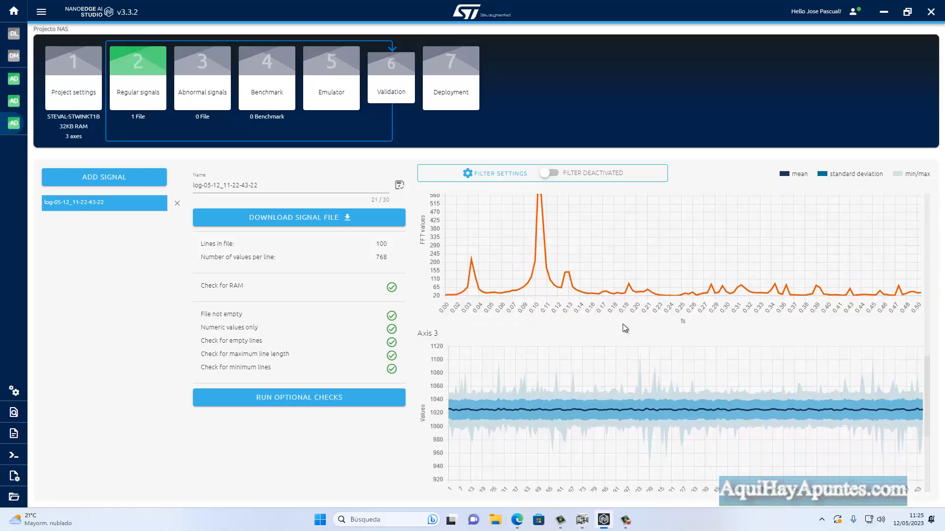
pyautogui.scroll(-4, 624, 327)
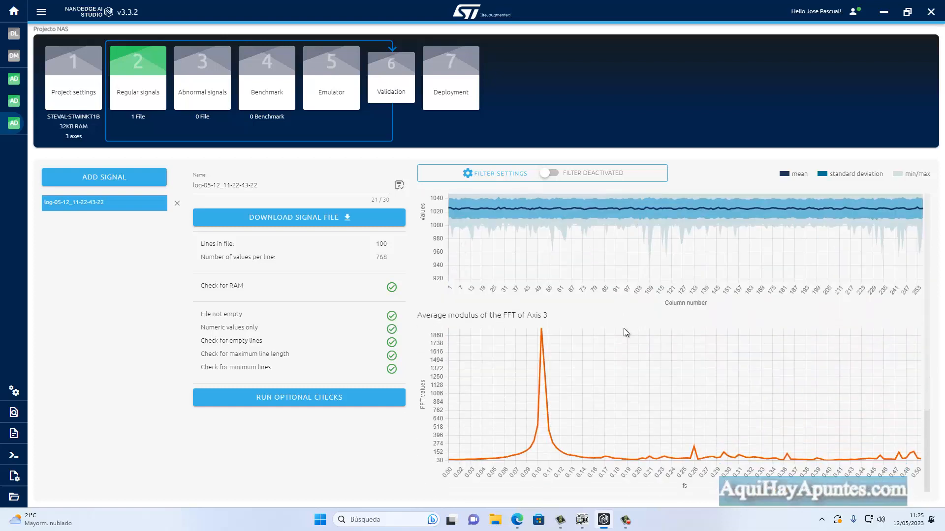
pyautogui.scroll(2, 624, 329)
pyautogui.scroll(10, 624, 329)
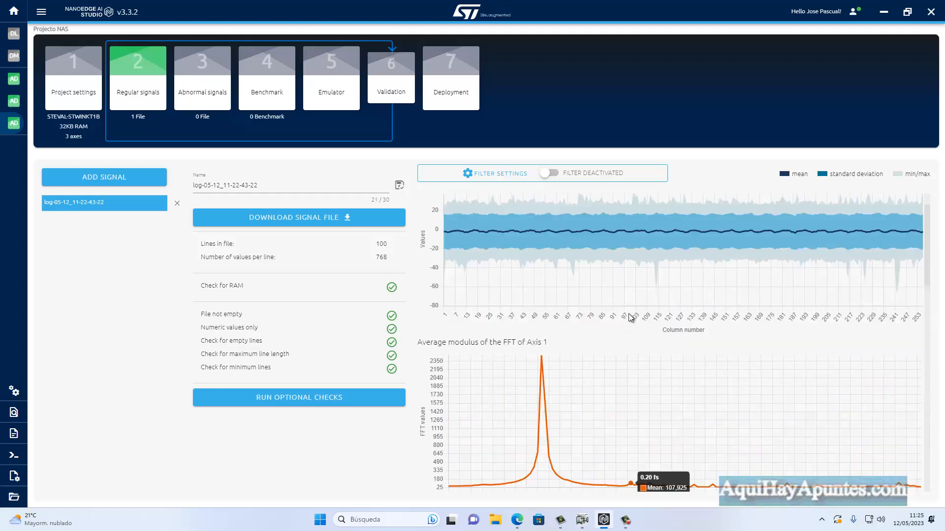
pyautogui.scroll(-3, 629, 313)
pyautogui.scroll(4, 632, 308)
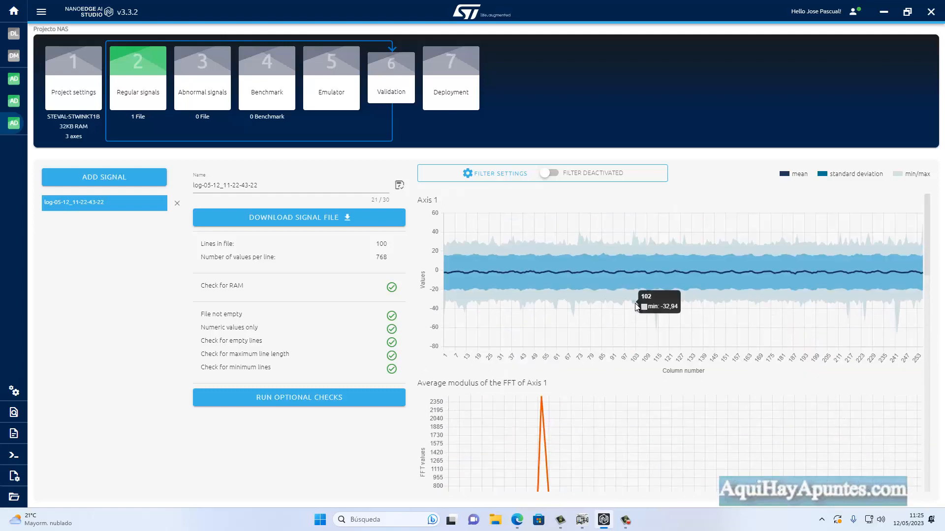
pyautogui.scroll(-8, 561, 285)
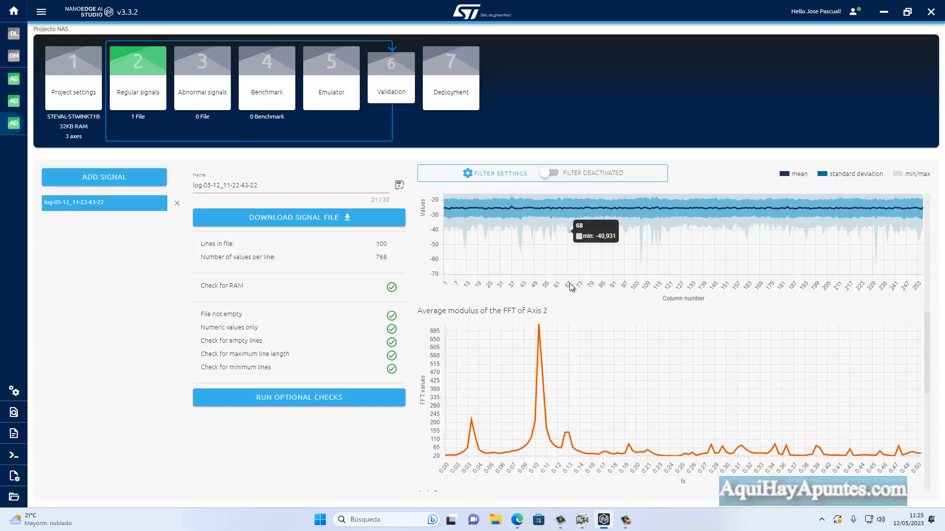
pyautogui.scroll(-4, 572, 287)
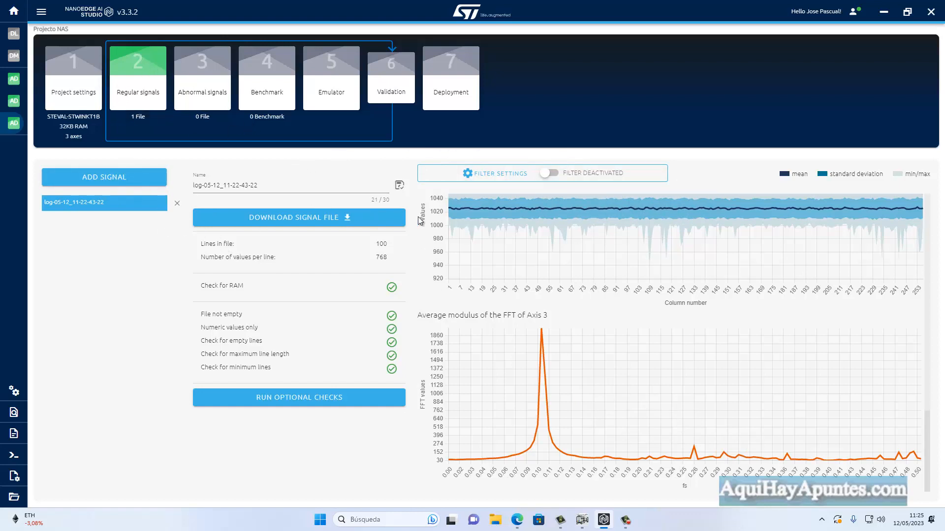
# Start adding an abnormal signal from serial (USB), and view the NAS fan in the AMCAP camera before returning to the import
pyautogui.click(199, 80)
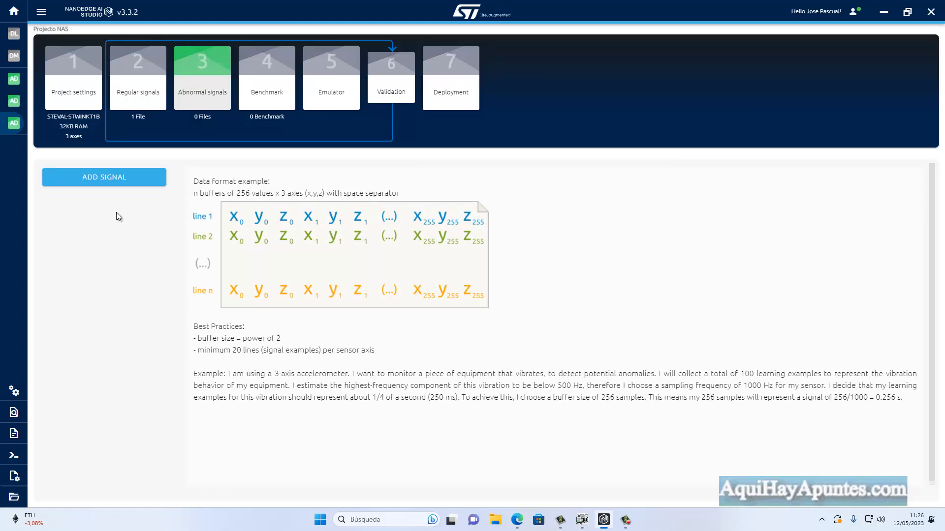
pyautogui.click(105, 178)
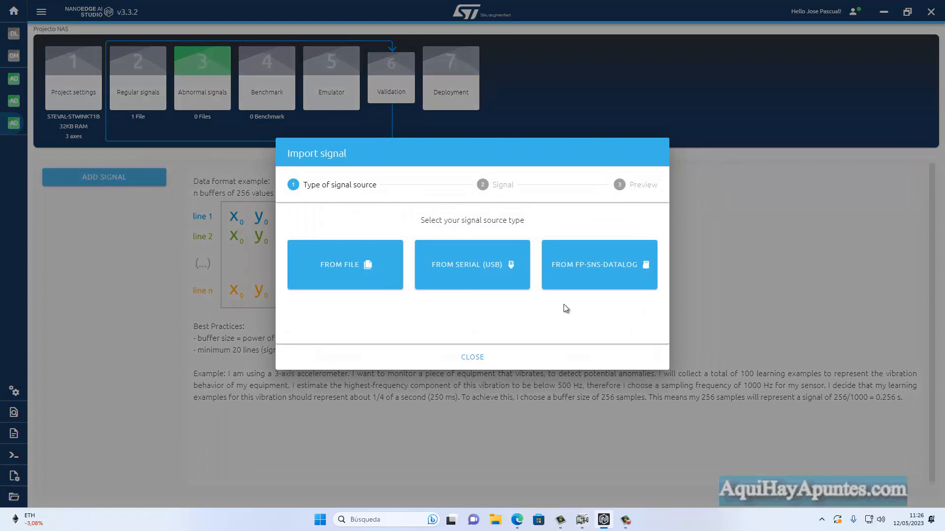
pyautogui.click(491, 269)
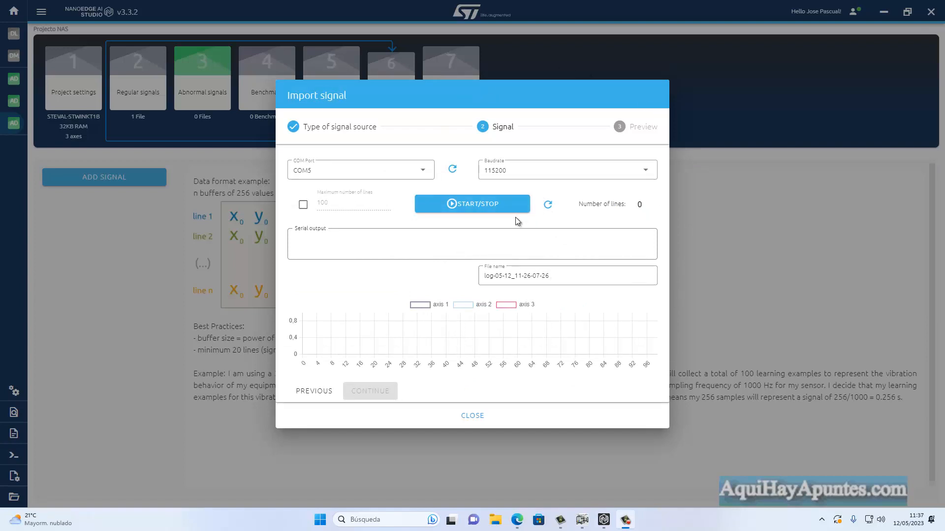
pyautogui.click(582, 519)
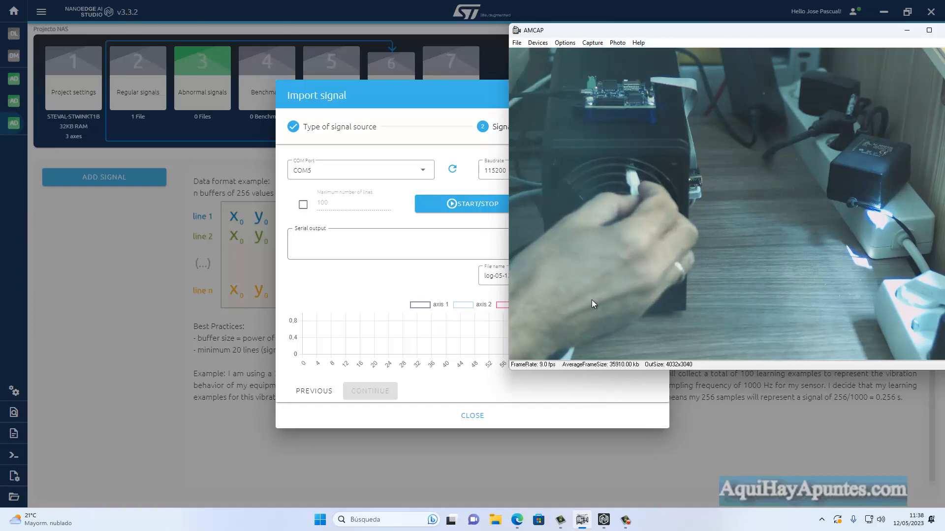
pyautogui.click(448, 92)
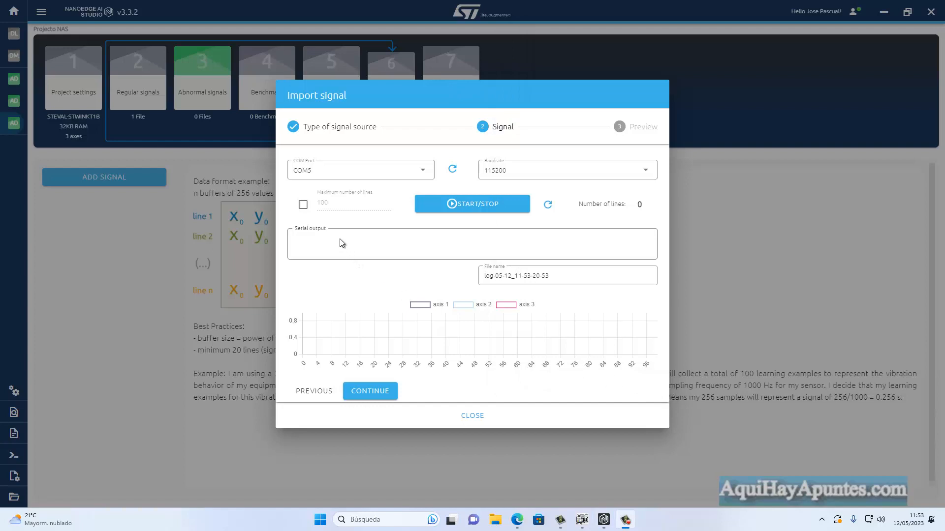
# Enable the maximum of 100 lines, record the abnormal signal on COM5, and import it with the Space delimiter
pyautogui.click(303, 206)
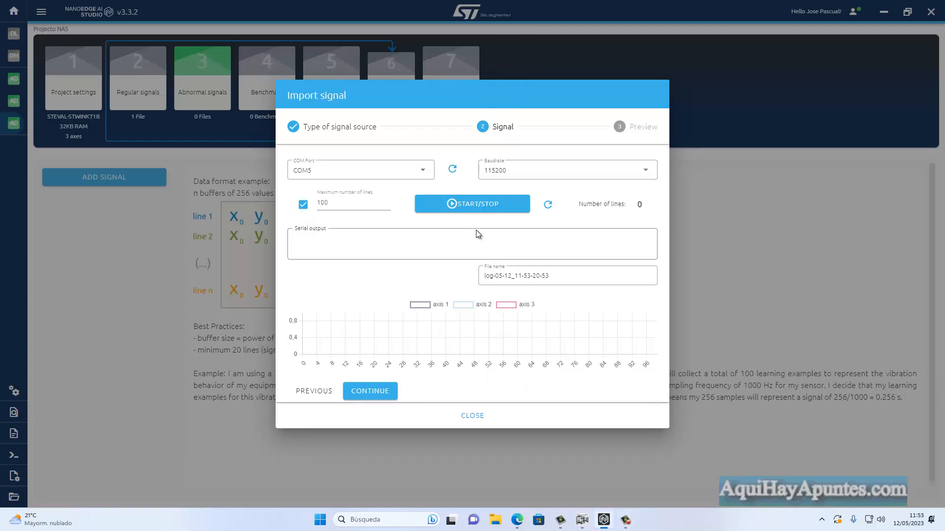
pyautogui.click(461, 205)
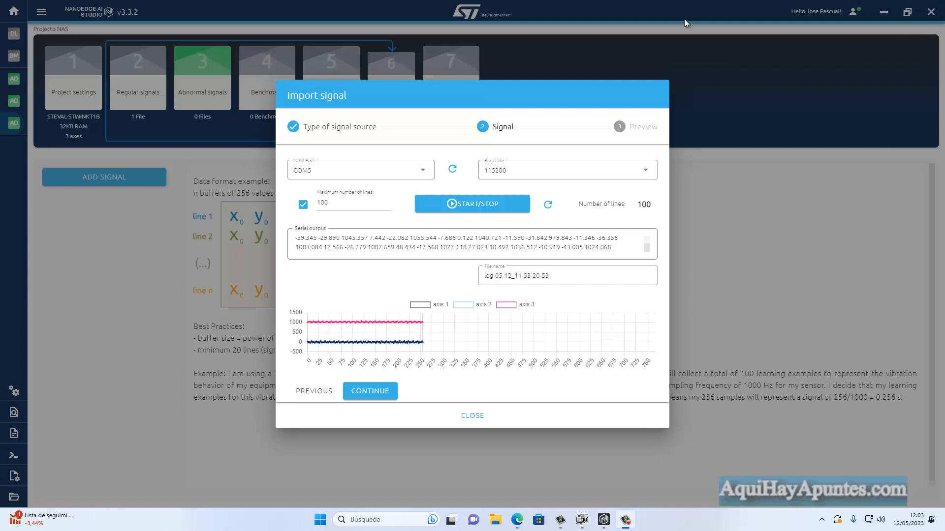
pyautogui.click(384, 391)
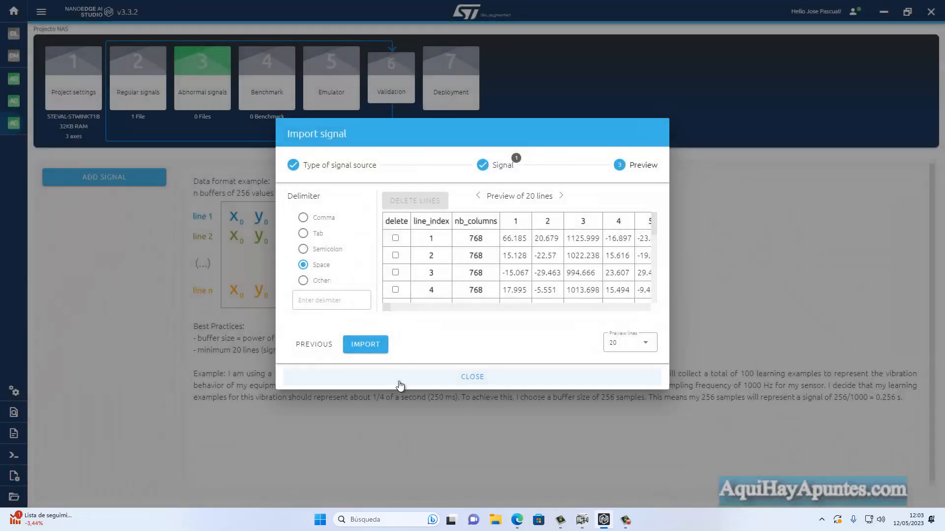
pyautogui.click(365, 345)
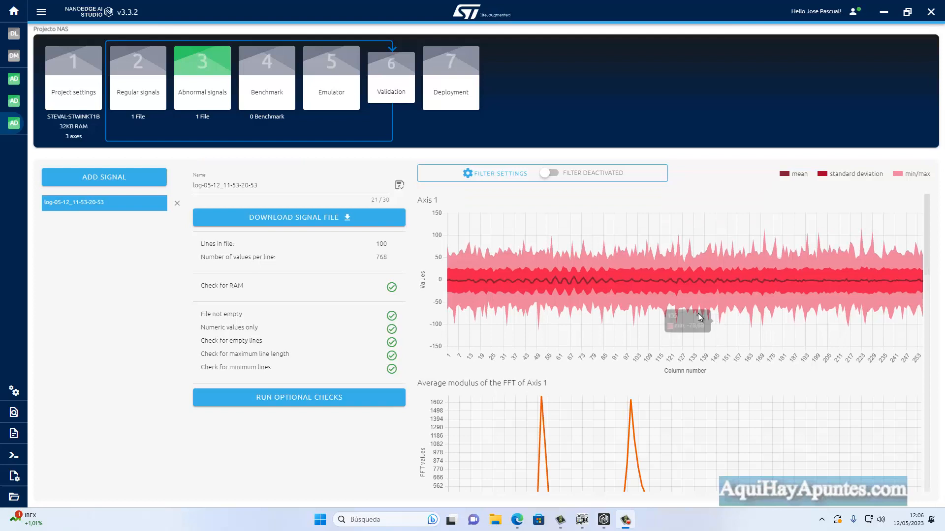
# Examine the value and FFT plots of all three axes for the imported abnormal signal
pyautogui.scroll(-1, 595, 266)
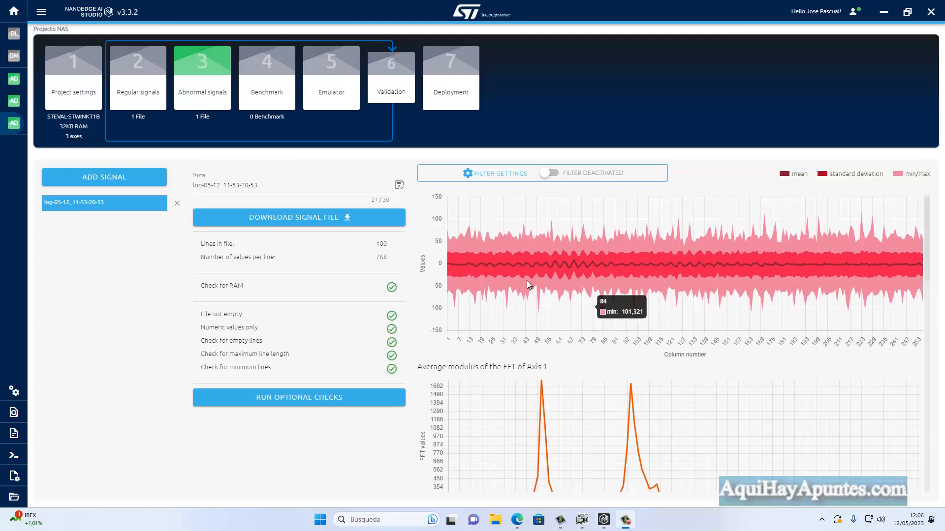
pyautogui.scroll(-3, 530, 290)
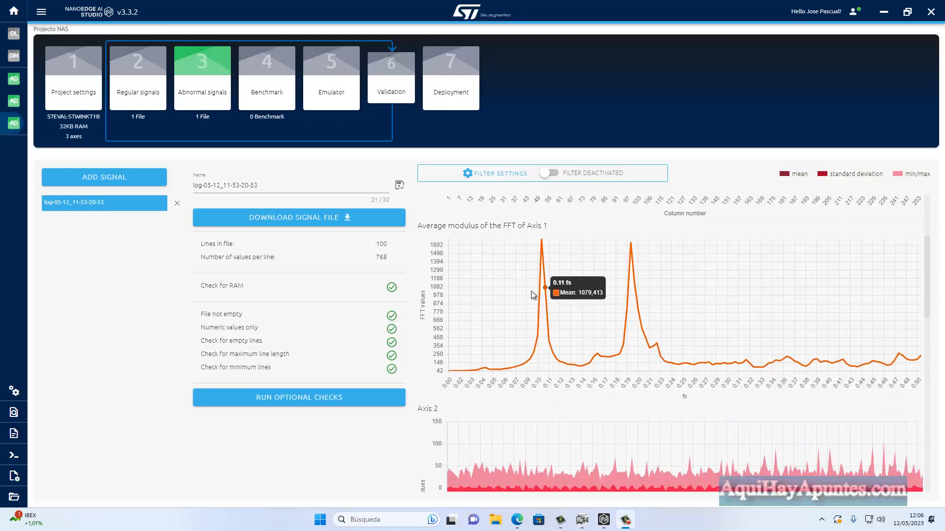
pyautogui.scroll(-10, 530, 290)
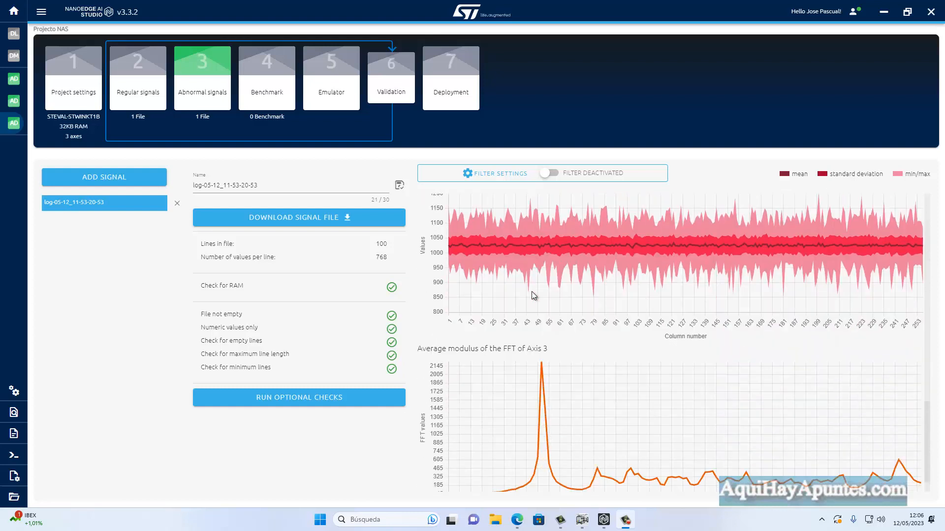
pyautogui.scroll(-1, 534, 295)
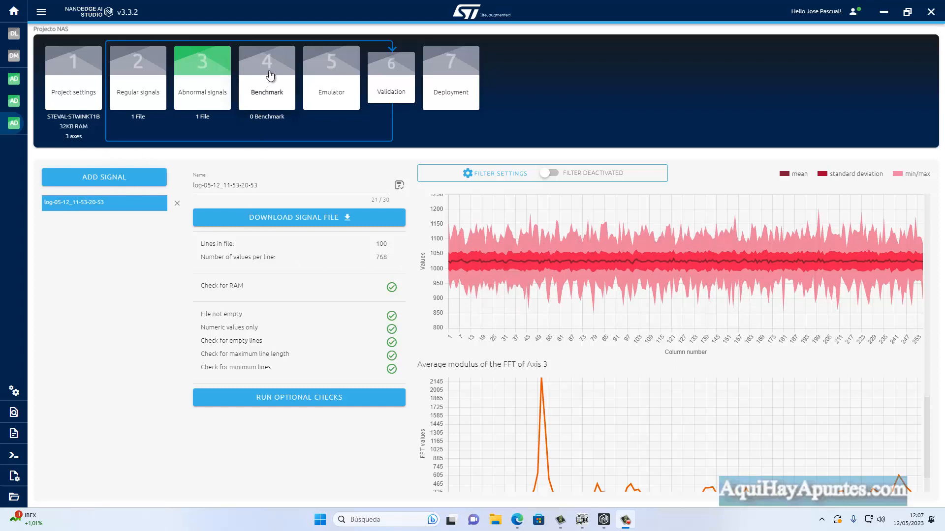
# Run a new benchmark on the imported regular and abnormal signals using 3 CPU cores, and stop the search early
pyautogui.click(270, 74)
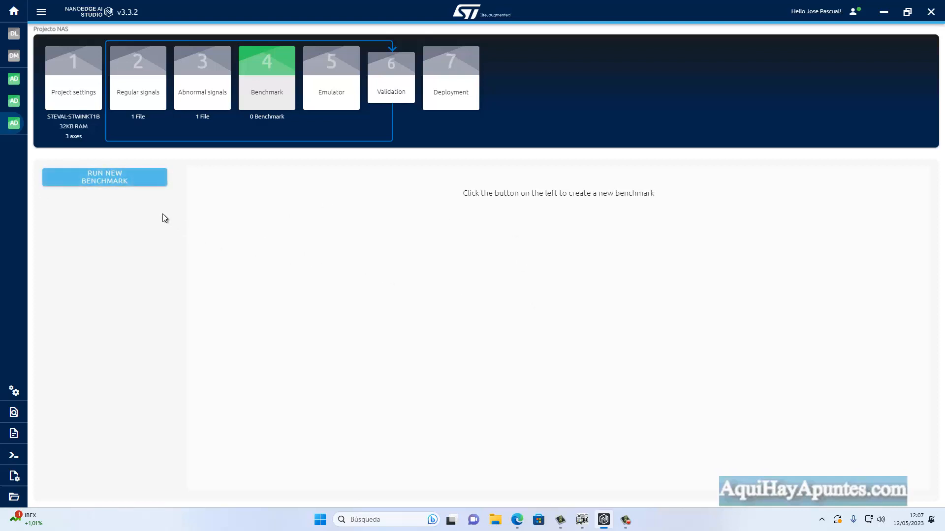
pyautogui.click(102, 178)
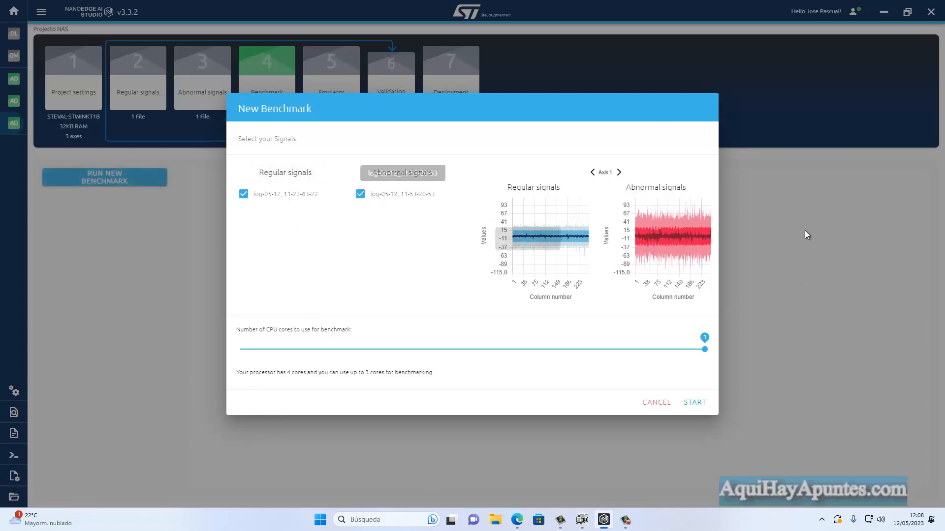
pyautogui.click(699, 402)
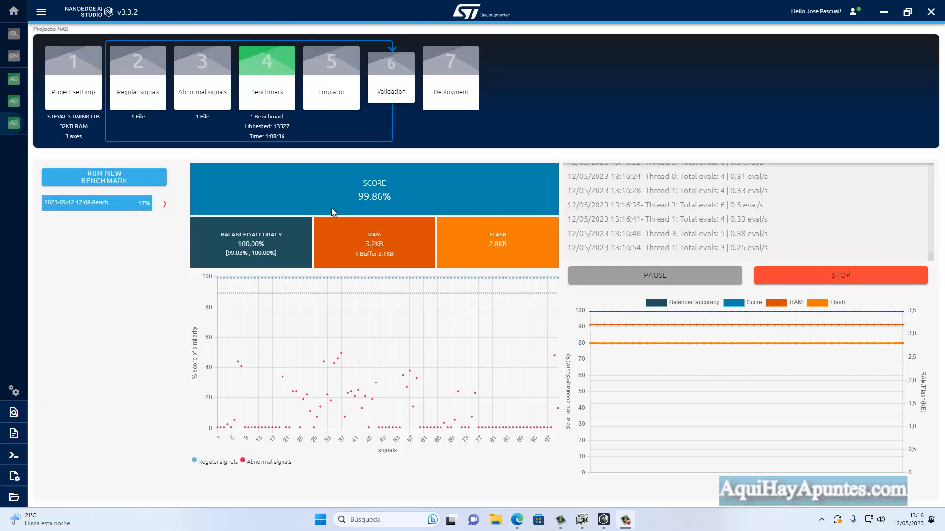
pyautogui.click(839, 275)
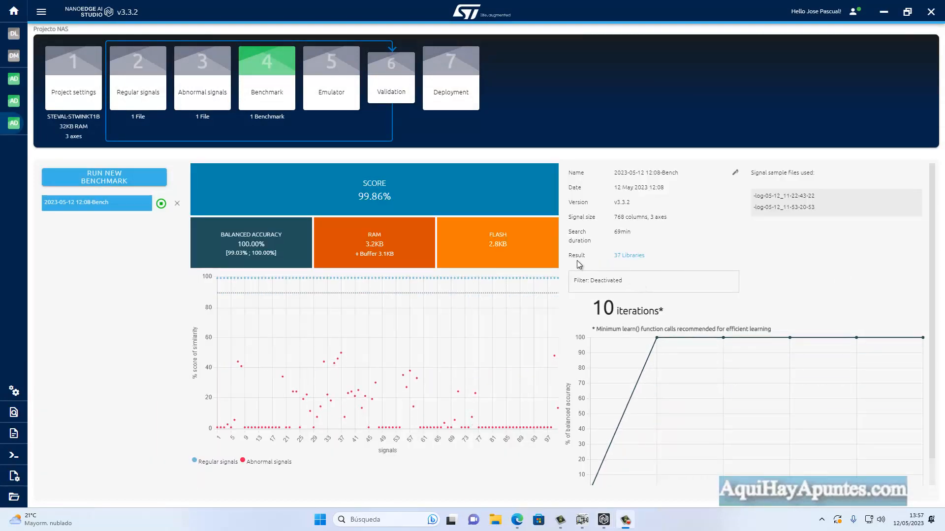
# Review the benchmark's candidate libraries, declining to switch to the second-ranked MML library, and inspect the minimum learning iterations chart
pyautogui.click(630, 256)
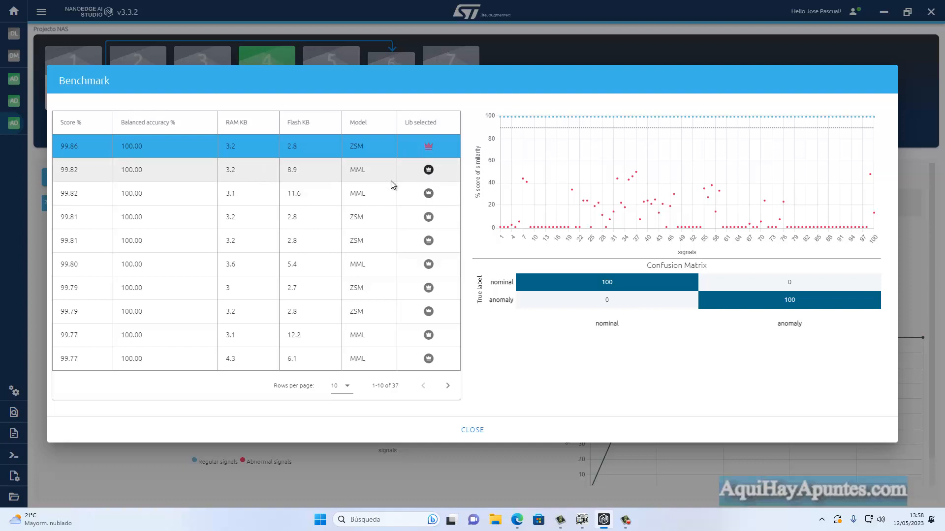
pyautogui.click(428, 170)
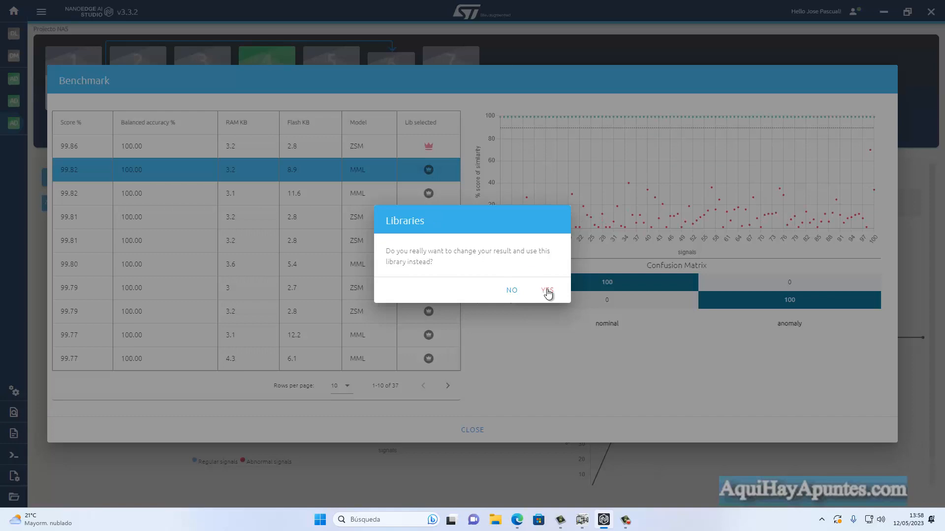
pyautogui.click(512, 290)
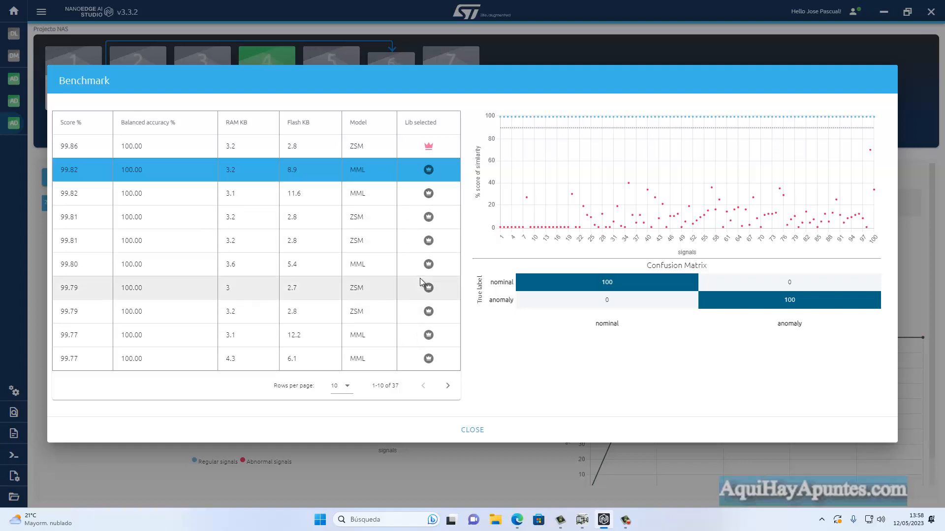
pyautogui.click(472, 431)
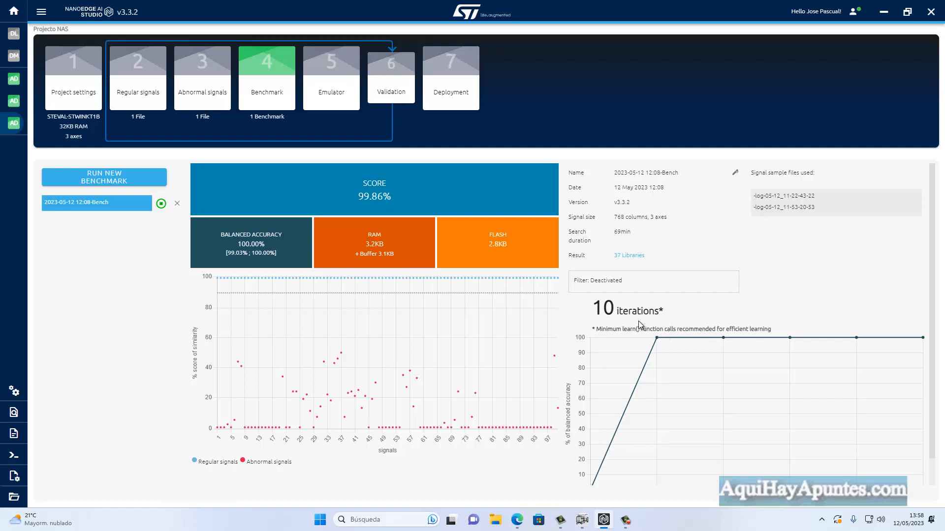
pyautogui.moveTo(658, 339)
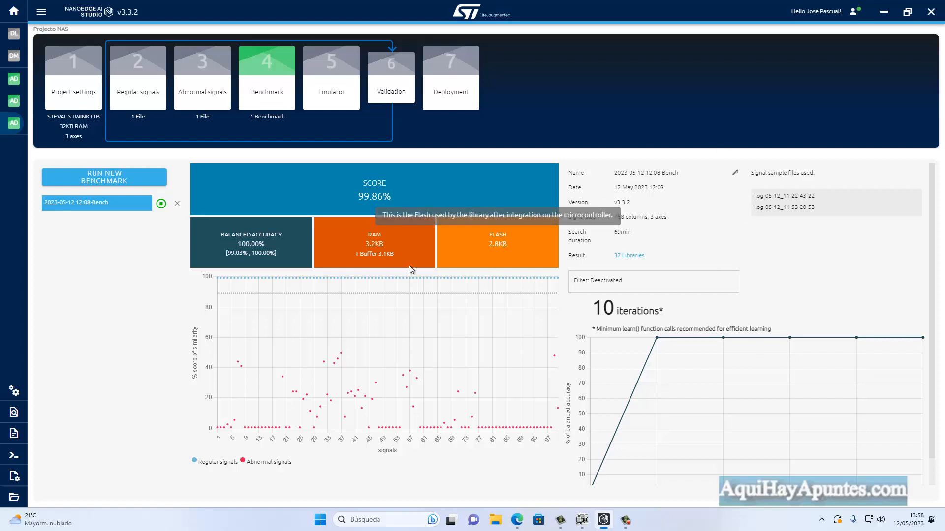
# Examine the benchmark's validation summary, covering signal data, performance, recall, cross validation and the algorithm flowchart
pyautogui.click(392, 70)
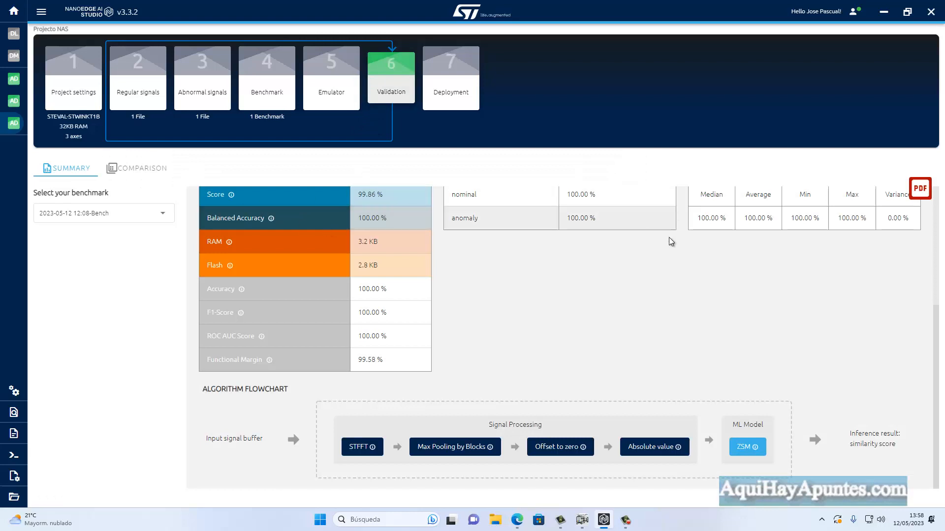
pyautogui.scroll(2, 666, 267)
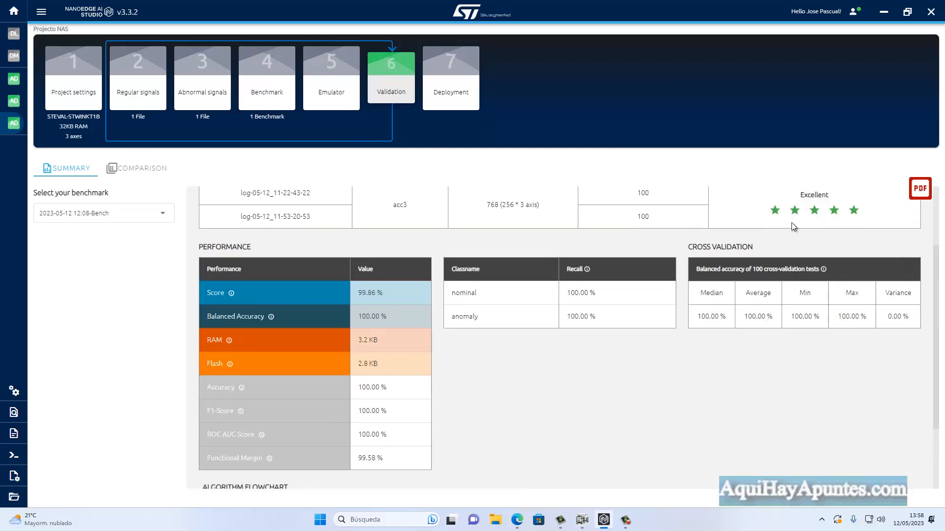
pyautogui.scroll(2, 791, 223)
pyautogui.scroll(-4, 791, 224)
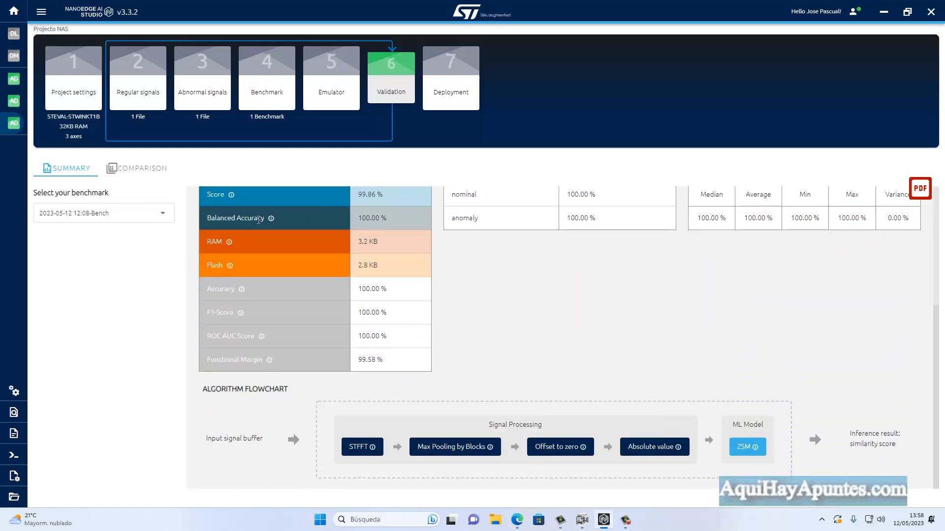
pyautogui.scroll(1, 350, 229)
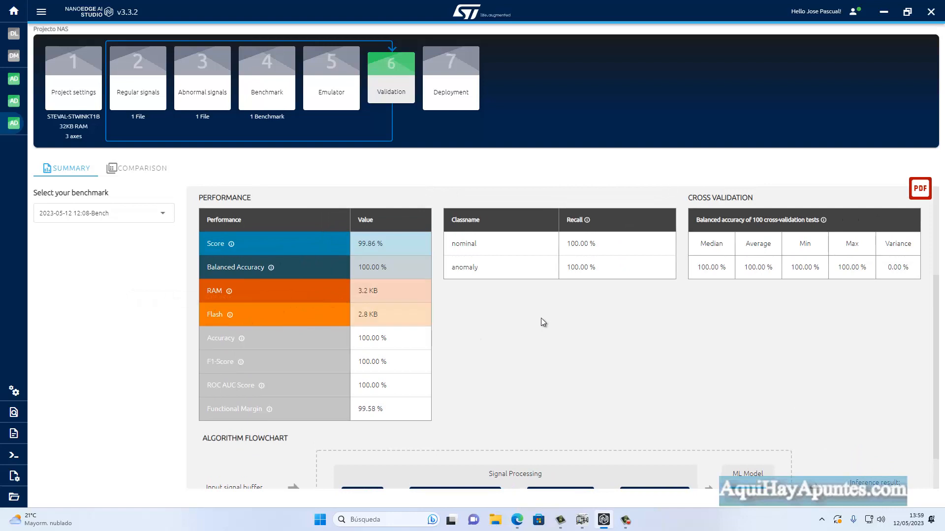
pyautogui.scroll(-1, 541, 321)
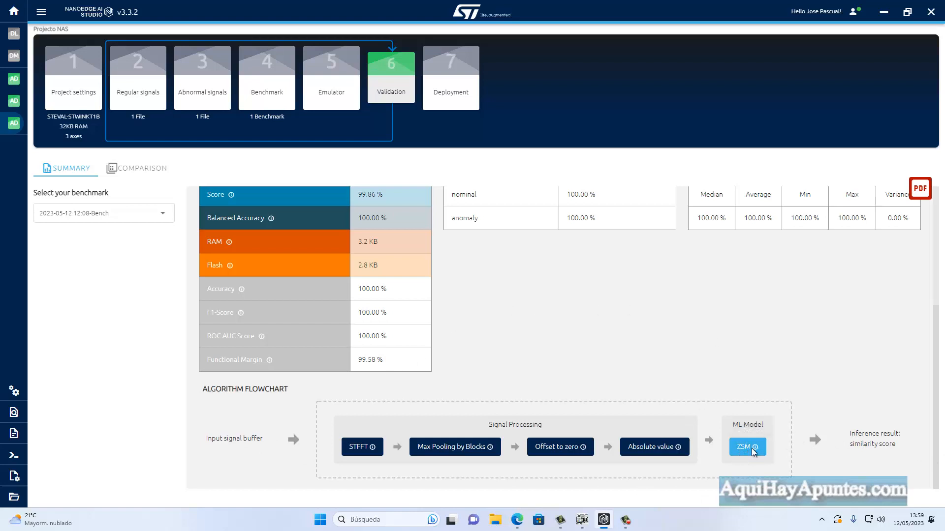
pyautogui.moveTo(756, 450)
pyautogui.scroll(4, 707, 364)
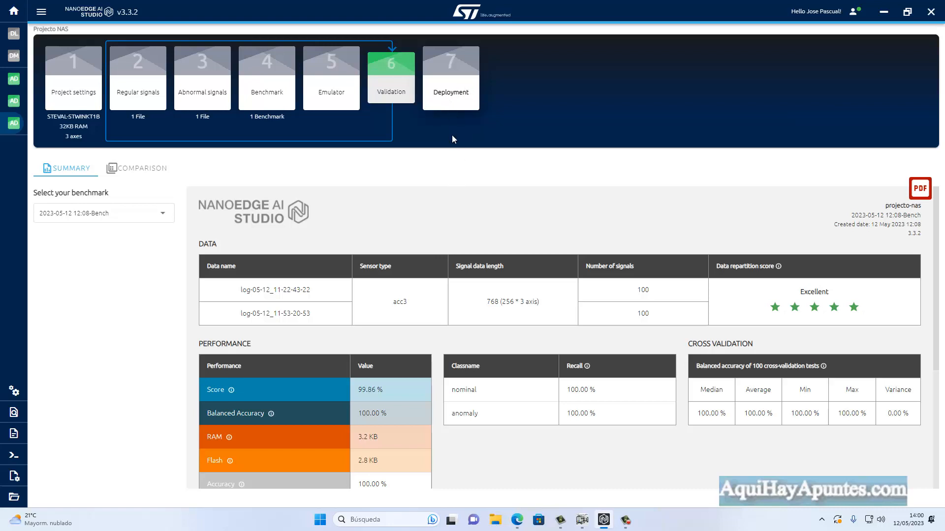
# Initialize the library emulator and set up learning from serial (USB) with the line limit enabled at 80
pyautogui.click(331, 82)
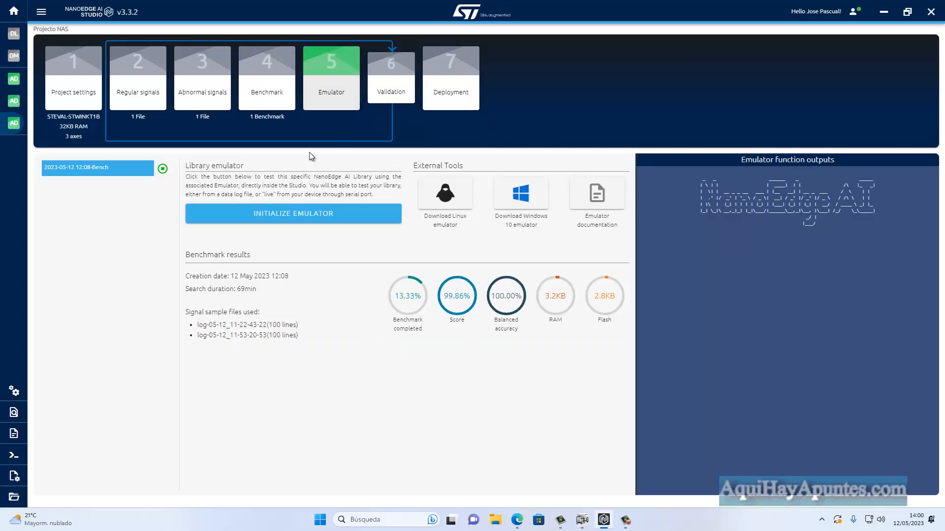
pyautogui.click(302, 214)
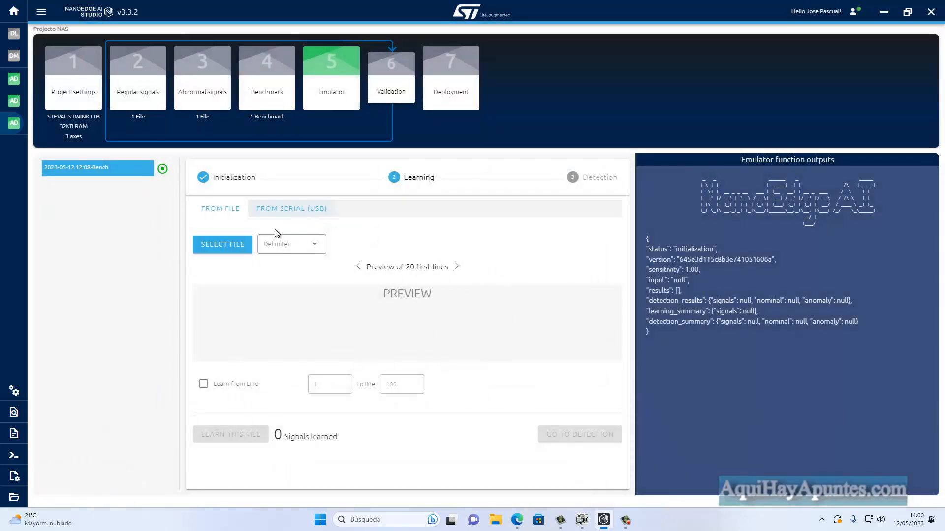
pyautogui.click(283, 209)
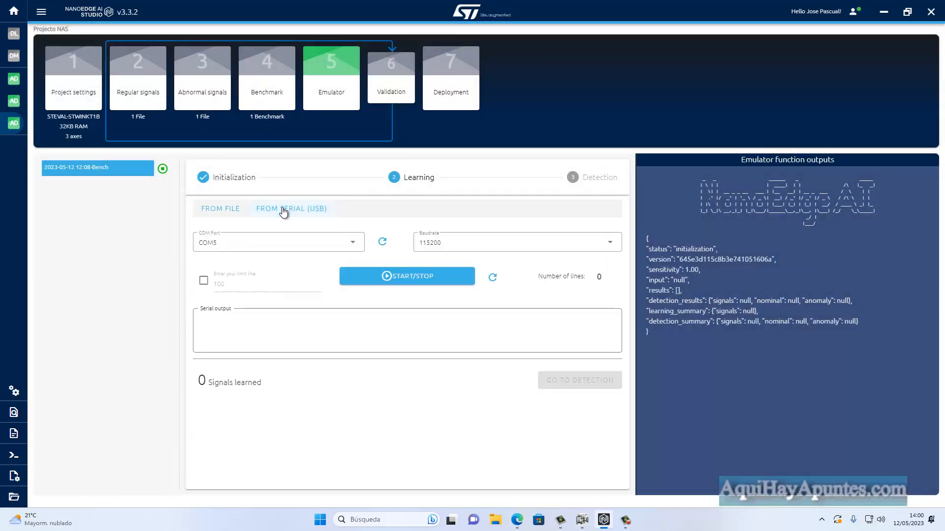
pyautogui.click(204, 284)
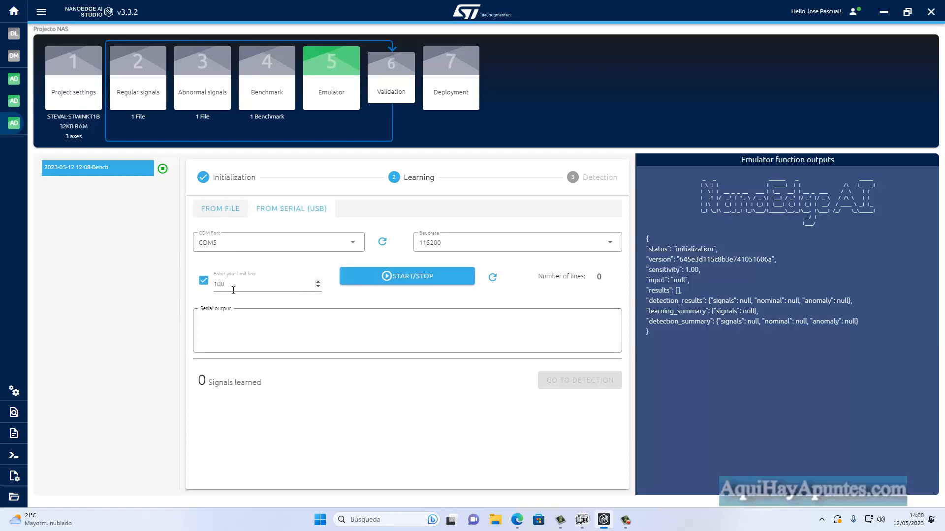
pyautogui.click(230, 284)
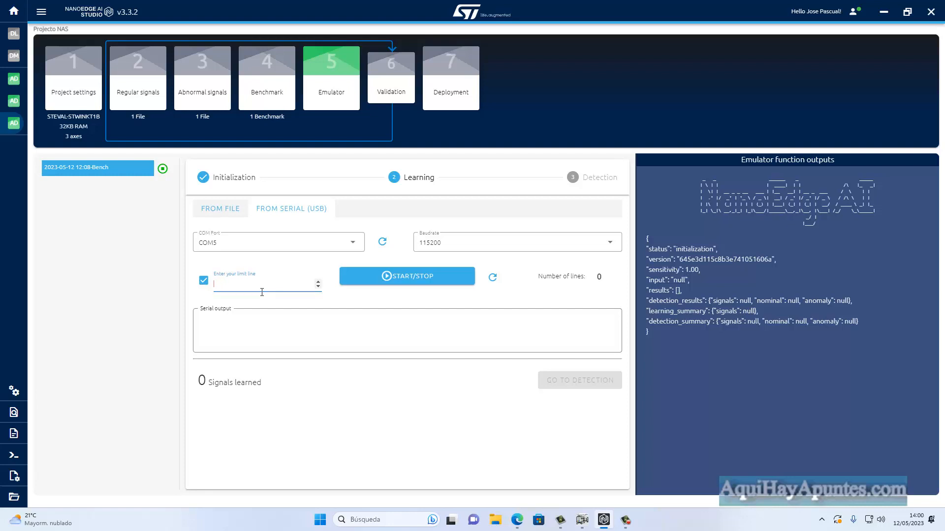
pyautogui.write('80')
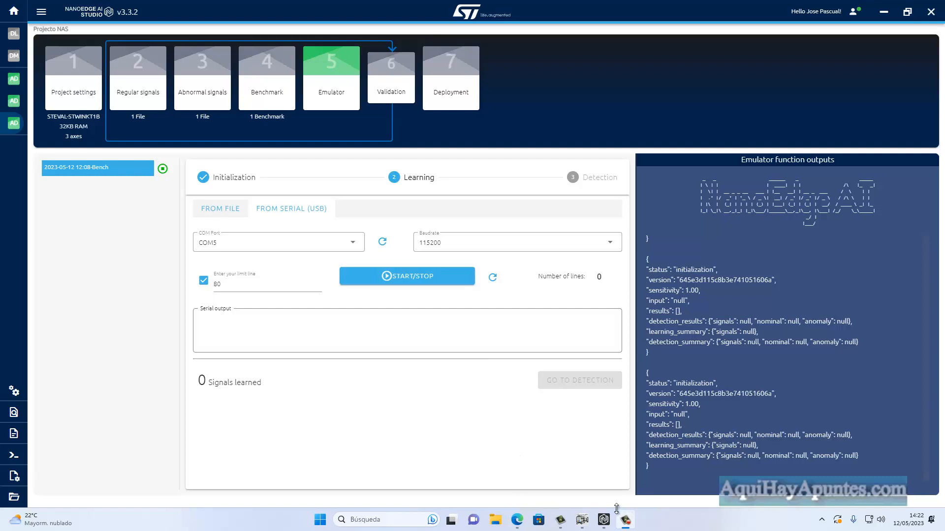
# Check the NAS fan speed mode in the Synology control panel in the browser, and run serial learning on COM5 in the emulator
pyautogui.click(521, 523)
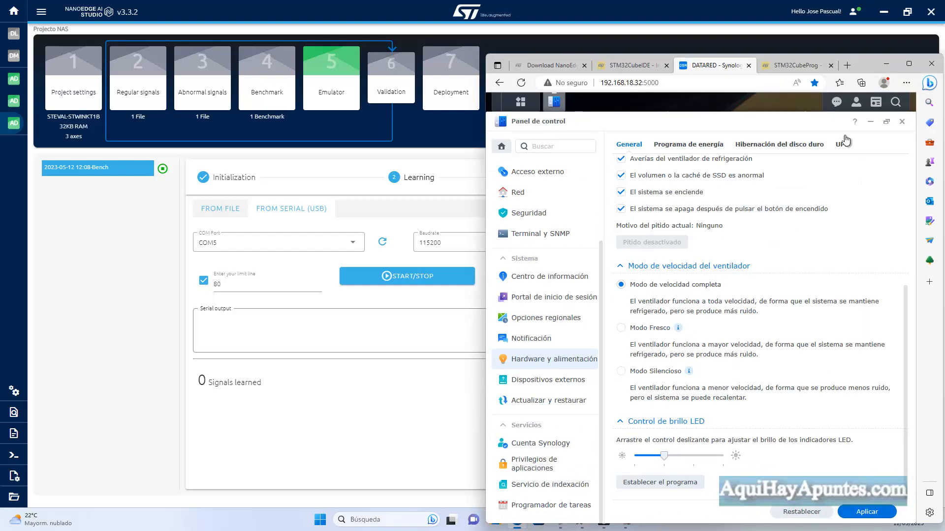
pyautogui.click(885, 64)
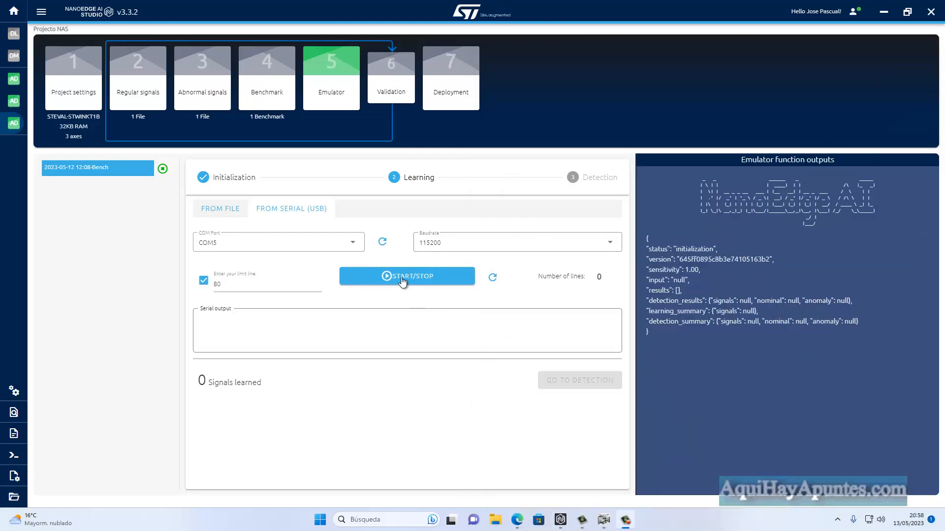
pyautogui.click(400, 276)
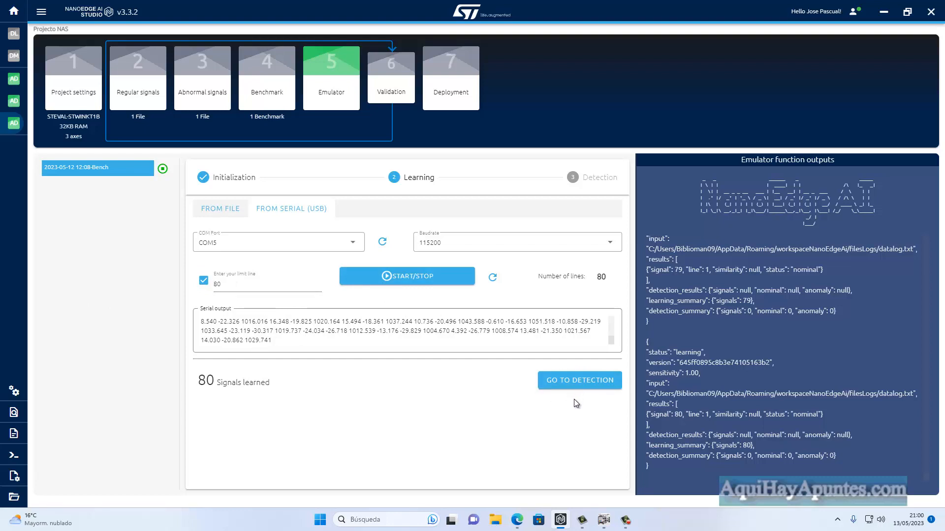
# Proceed to the emulator's detection stage and start live detection from serial (USB) on COM5
pyautogui.click(577, 386)
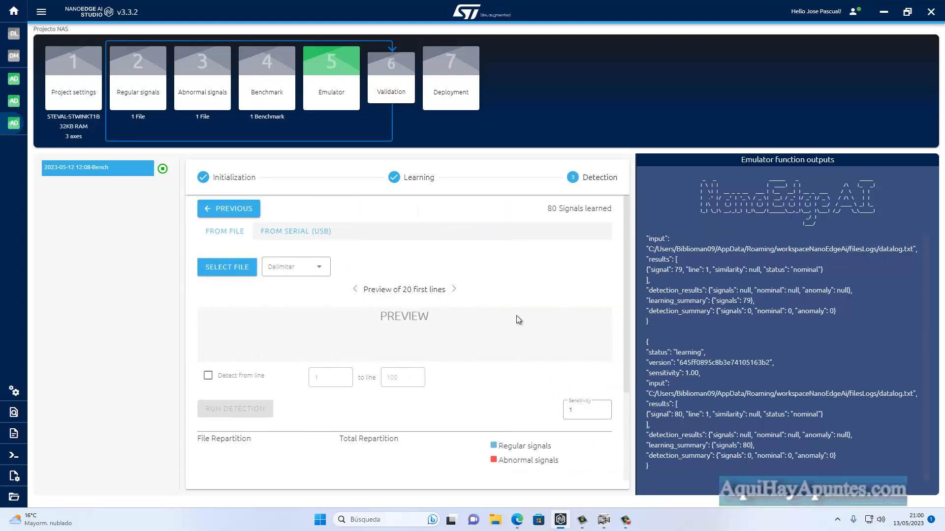
pyautogui.click(292, 234)
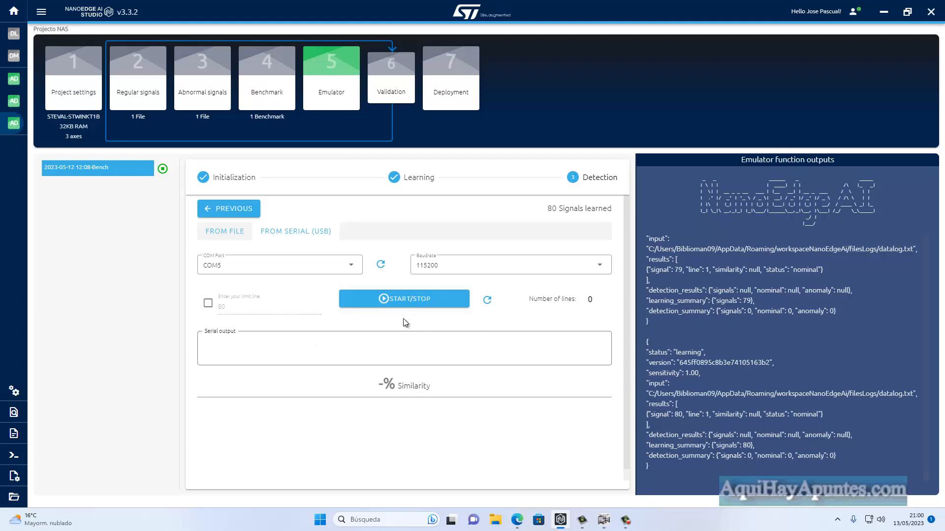
pyautogui.click(406, 304)
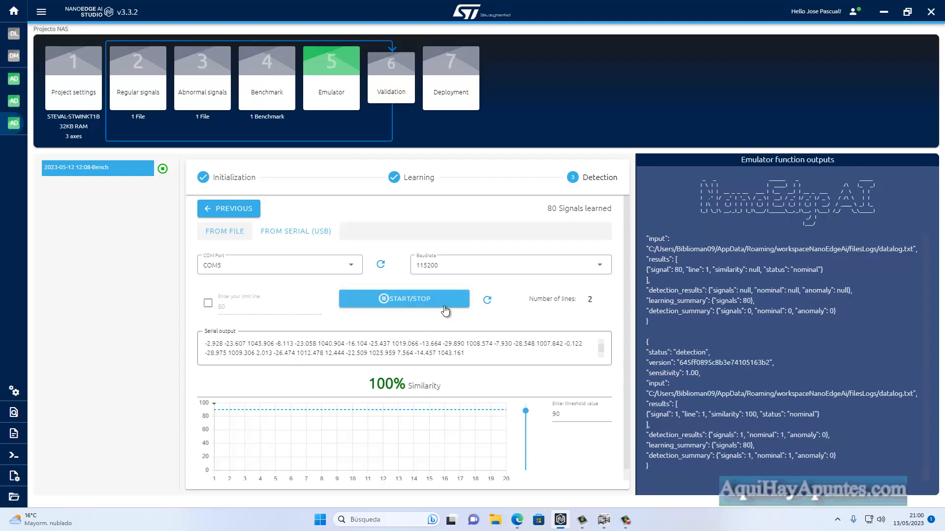
pyautogui.scroll(-1, 447, 305)
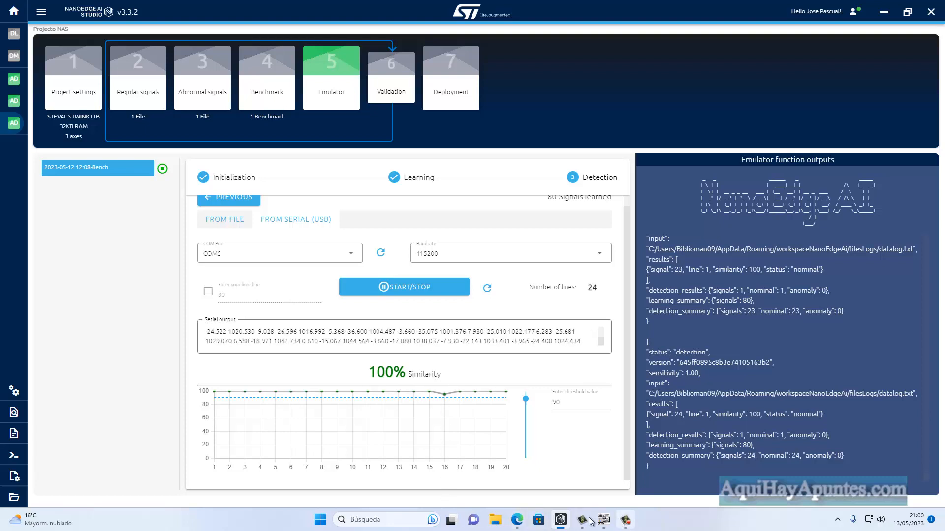
# Place the AMCAP camera view of the NAS fan beside the similarity chart to observe detection, and stop the serial detection
pyautogui.click(604, 473)
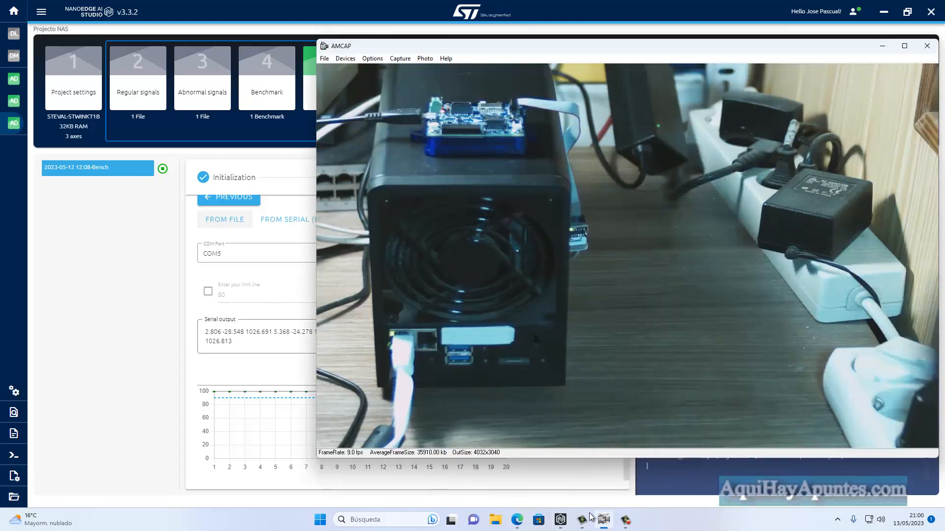
pyautogui.moveTo(465, 46); pyautogui.dragTo(725, 73)
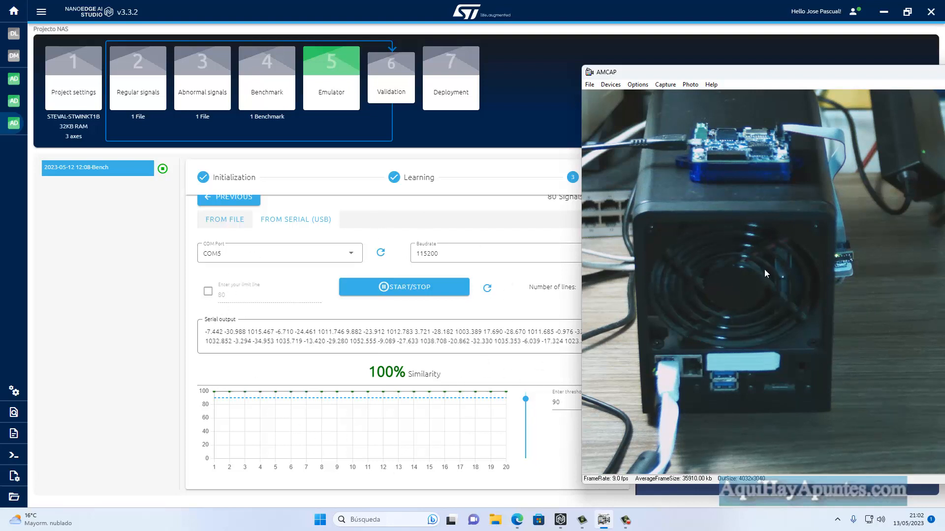
pyautogui.click(415, 287)
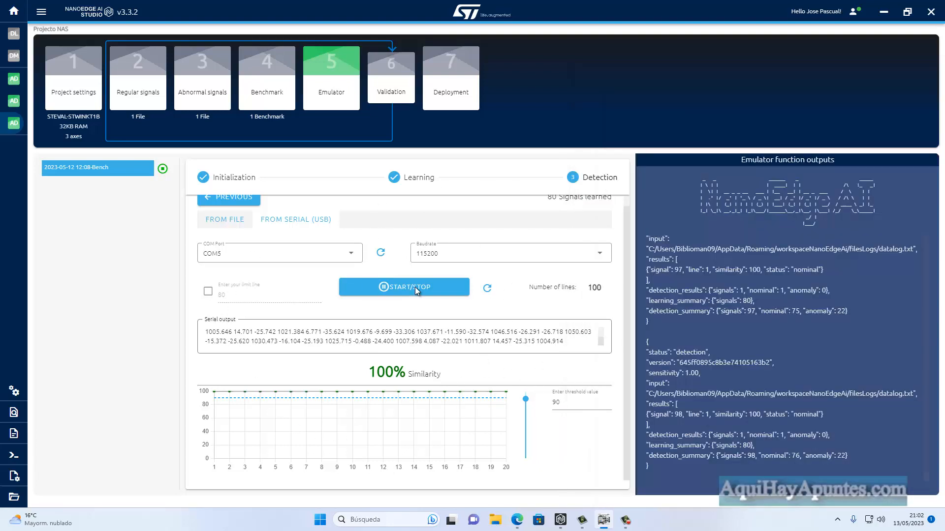
pyautogui.click(401, 290)
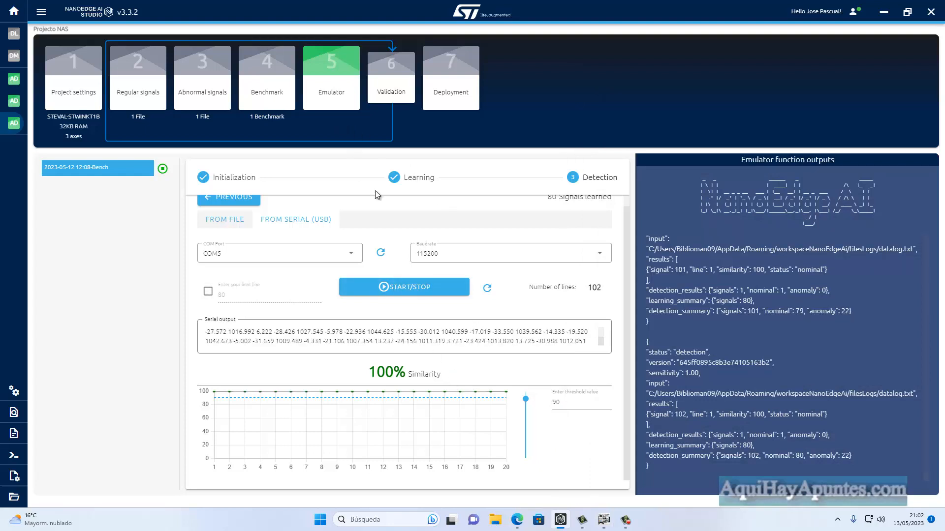
pyautogui.click(454, 73)
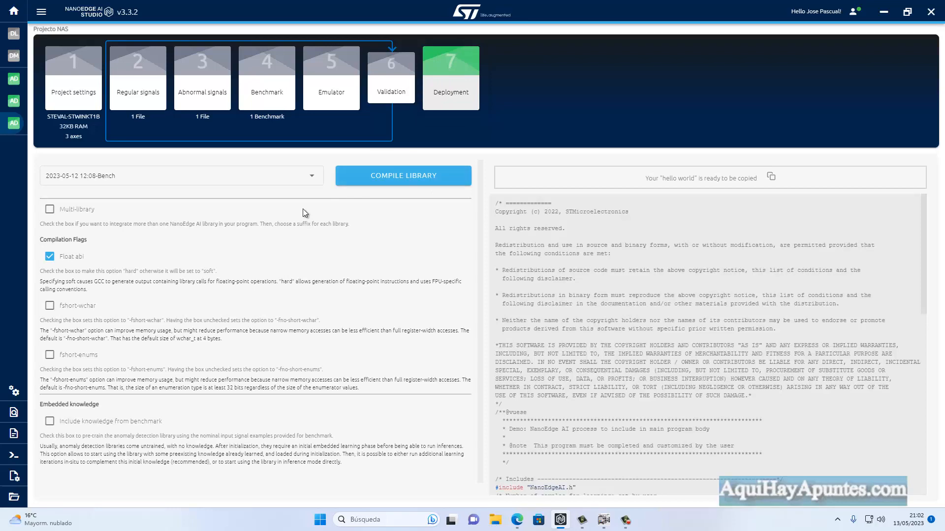
pyautogui.click(409, 178)
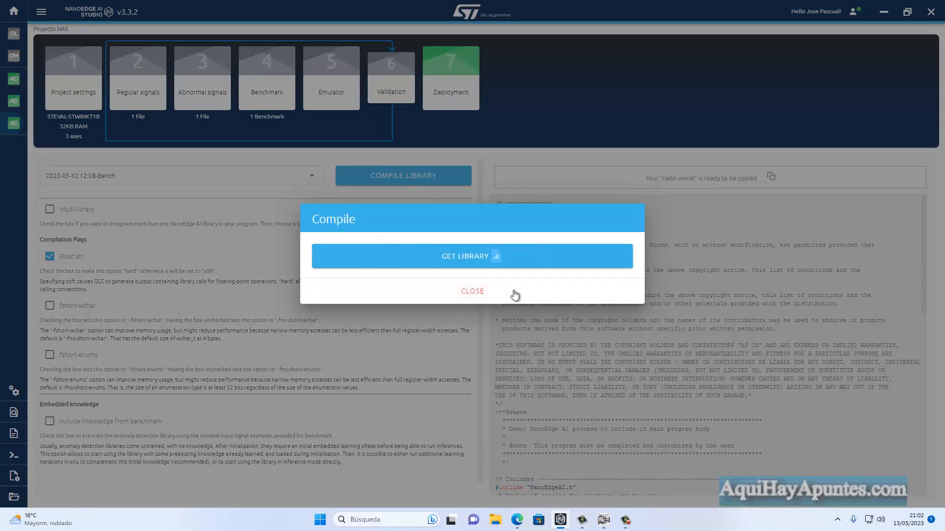
pyautogui.click(480, 256)
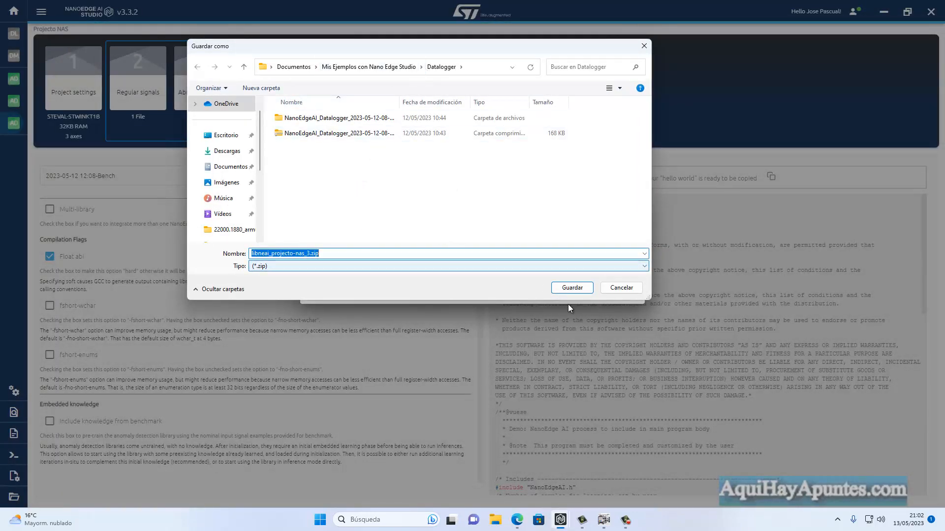
pyautogui.click(581, 290)
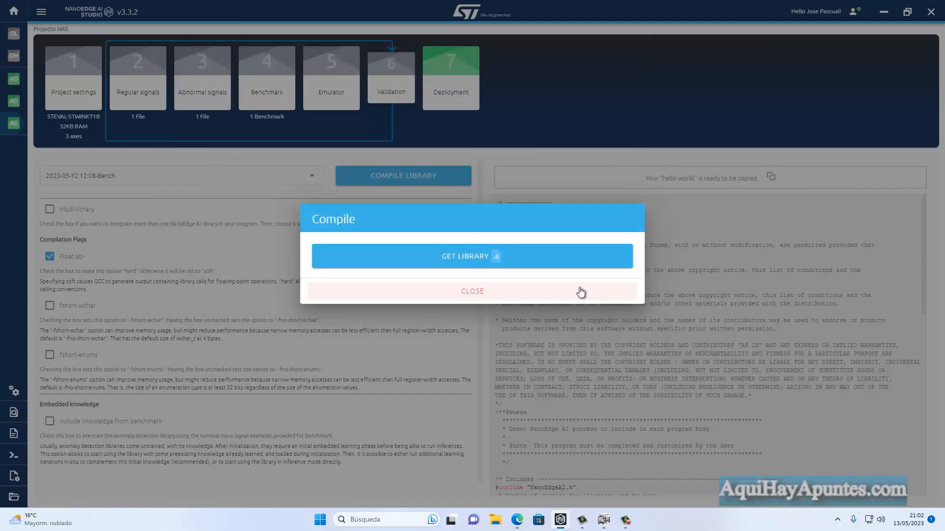
pyautogui.click(489, 291)
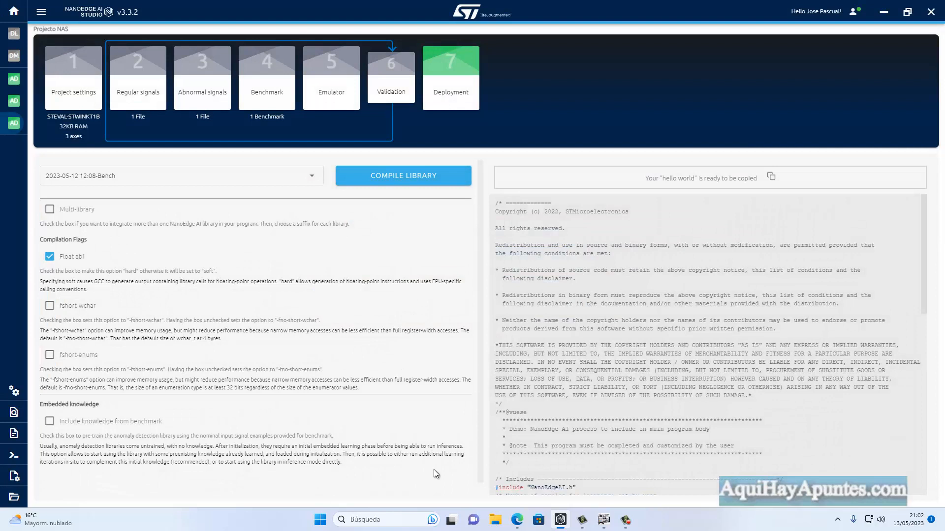
# In File Explorer, find libneai_projecto-nas_3.zip under Documentos, Mis Ejemplos con Nano Edge Studio, Datalogger, and extract all its contents
pyautogui.click(495, 521)
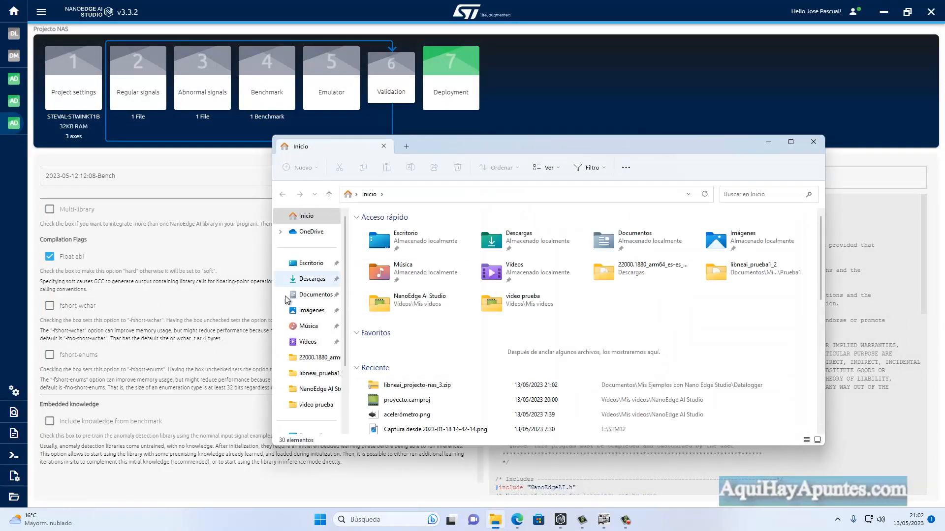
pyautogui.click(307, 295)
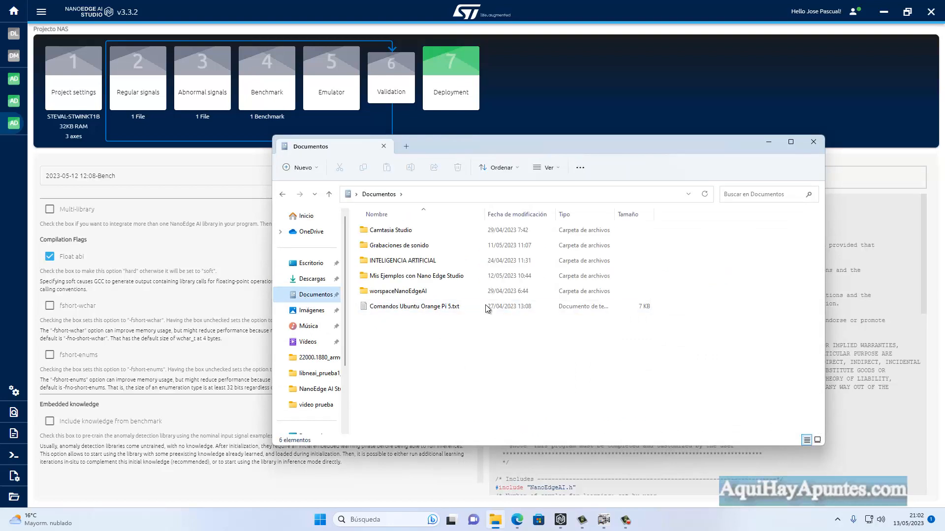
pyautogui.doubleClick(406, 282)
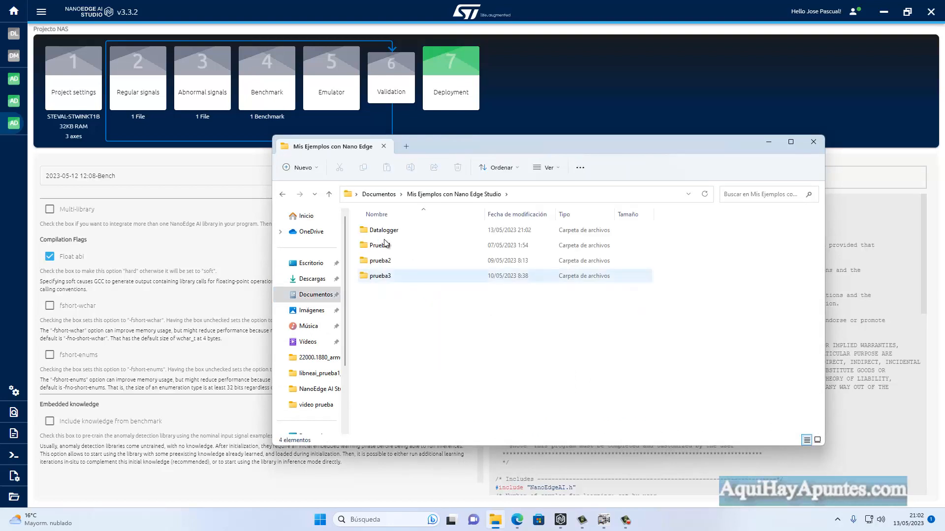
pyautogui.doubleClick(375, 231)
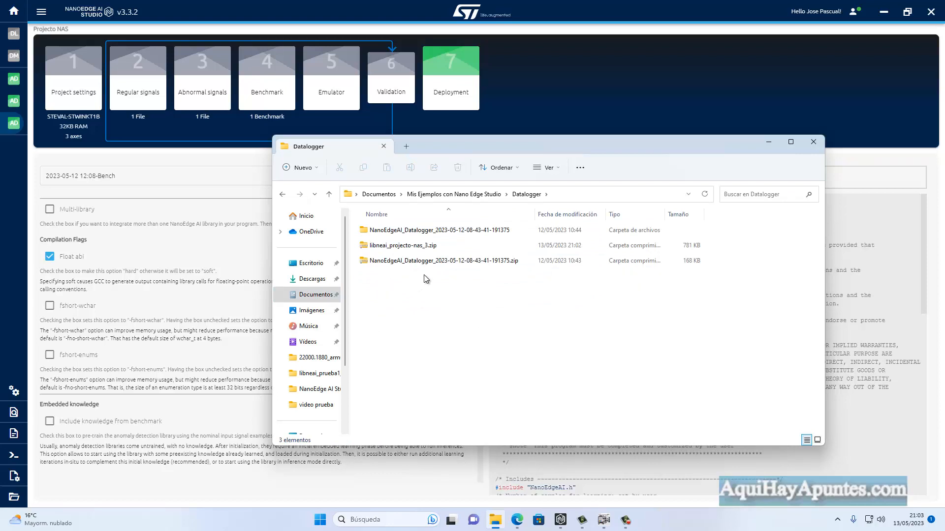
pyautogui.click(404, 246)
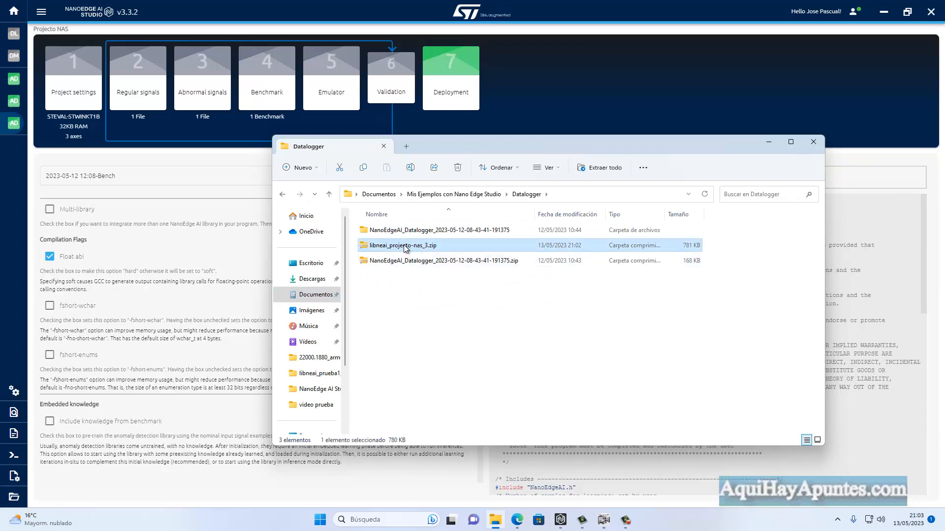
pyautogui.rightClick(404, 247)
pyautogui.rightClick(426, 249)
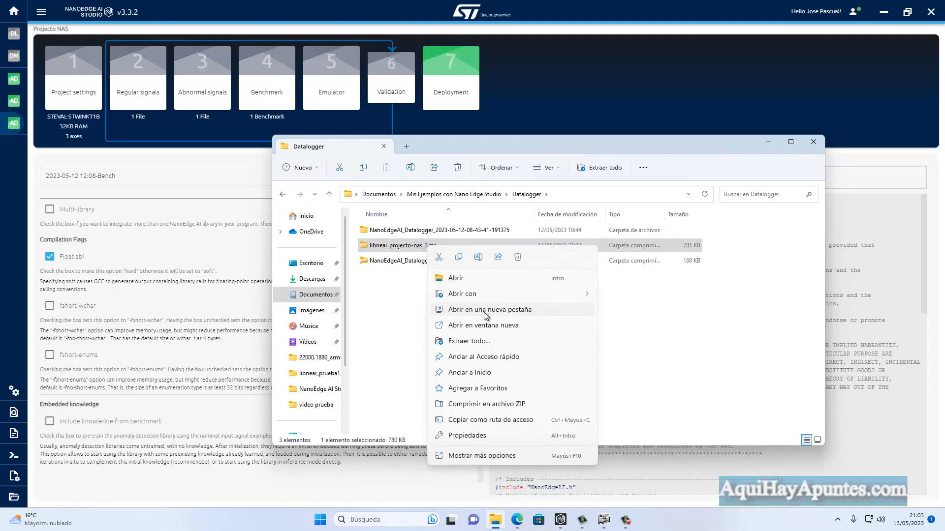
pyautogui.click(477, 341)
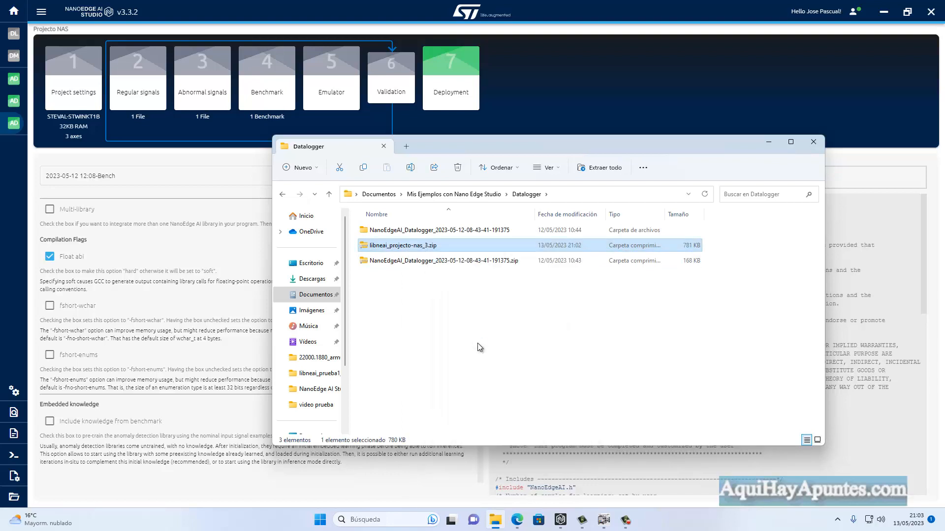
pyautogui.click(546, 356)
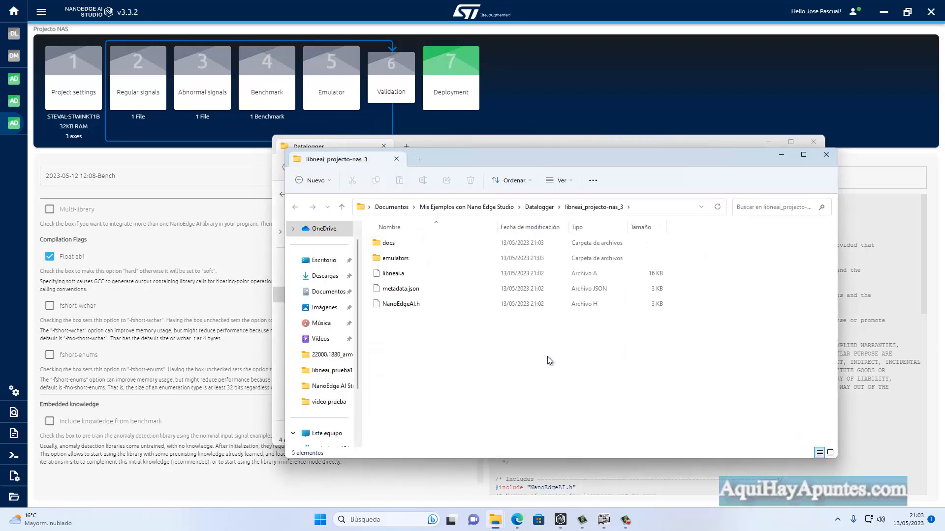
# Open the extracted NanoEdgeAI.h header file in Notepad (Bloc de notas), using that application just once
pyautogui.click(403, 305)
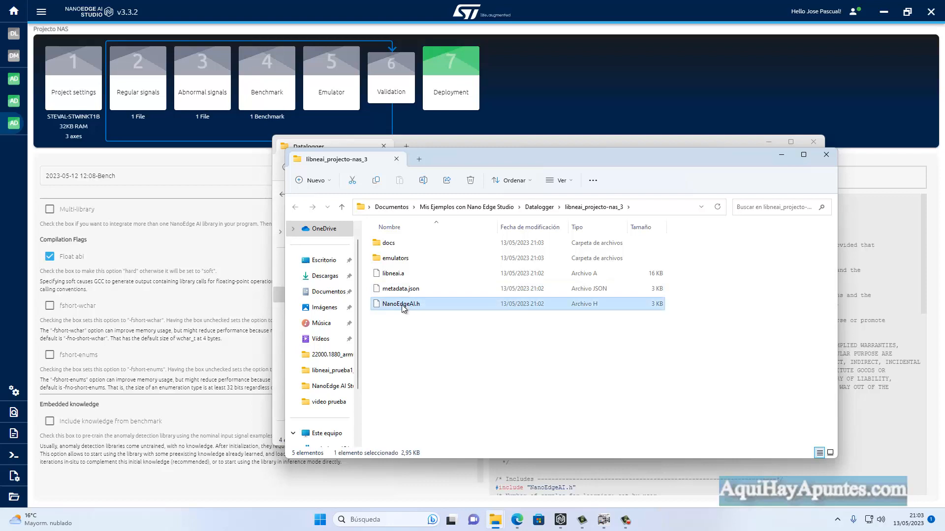
pyautogui.rightClick(402, 308)
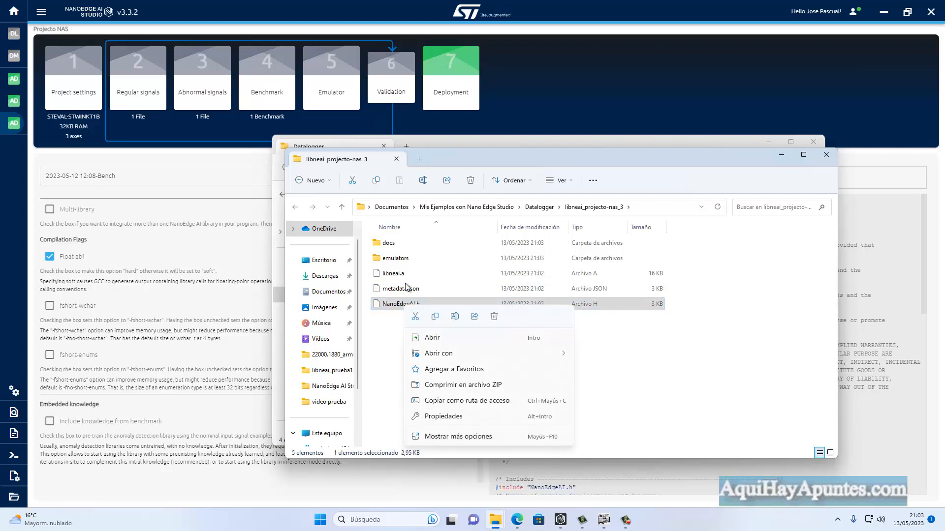
pyautogui.click(440, 338)
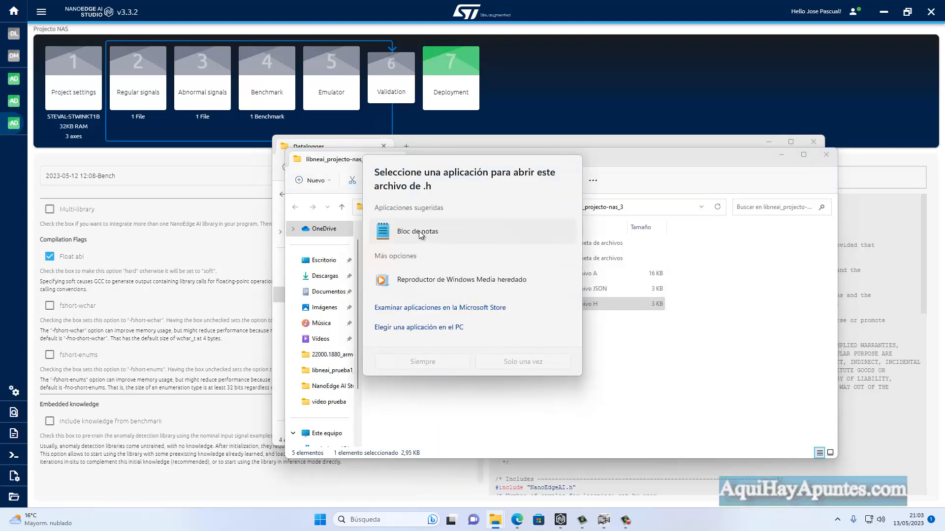
pyautogui.click(419, 232)
pyautogui.click(523, 362)
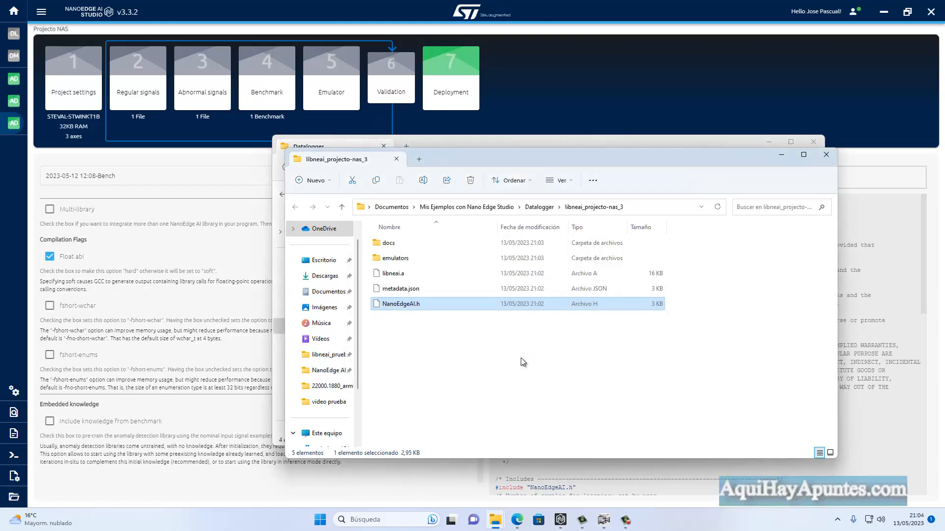
# Examine the anomaly detection function prototypes in NanoEdgeAI.h, and close the file and the File Explorer windows
pyautogui.scroll(-6, 348, 225)
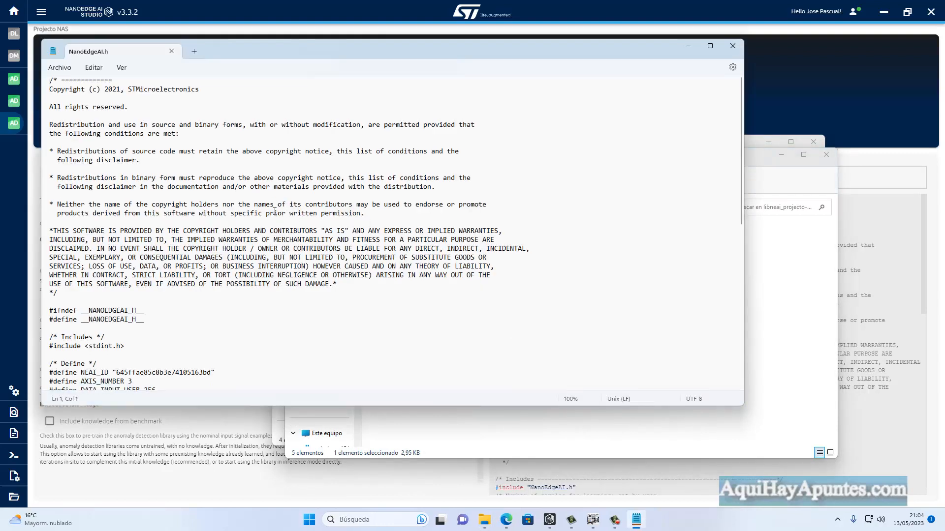
pyautogui.scroll(-6, 127, 230)
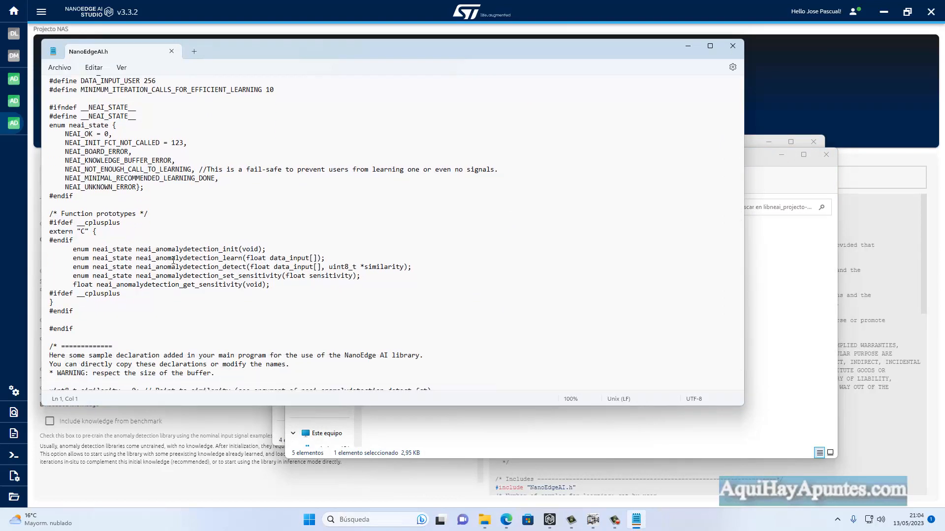
pyautogui.scroll(-2, 265, 230)
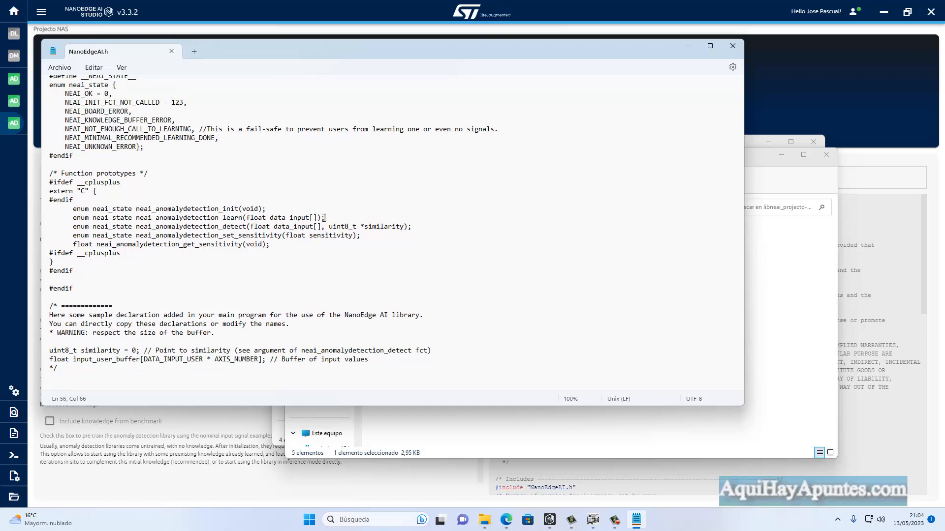
pyautogui.moveTo(324, 218); pyautogui.dragTo(108, 218)
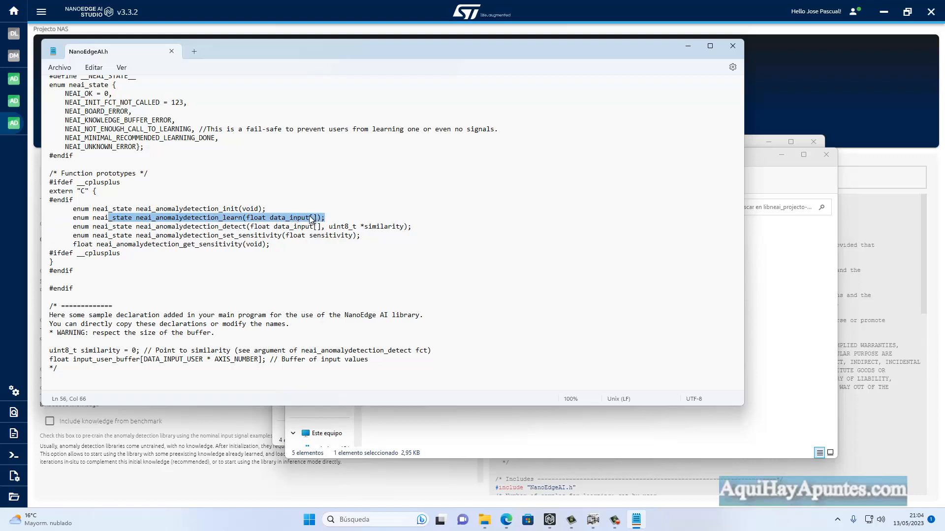
pyautogui.click(251, 209)
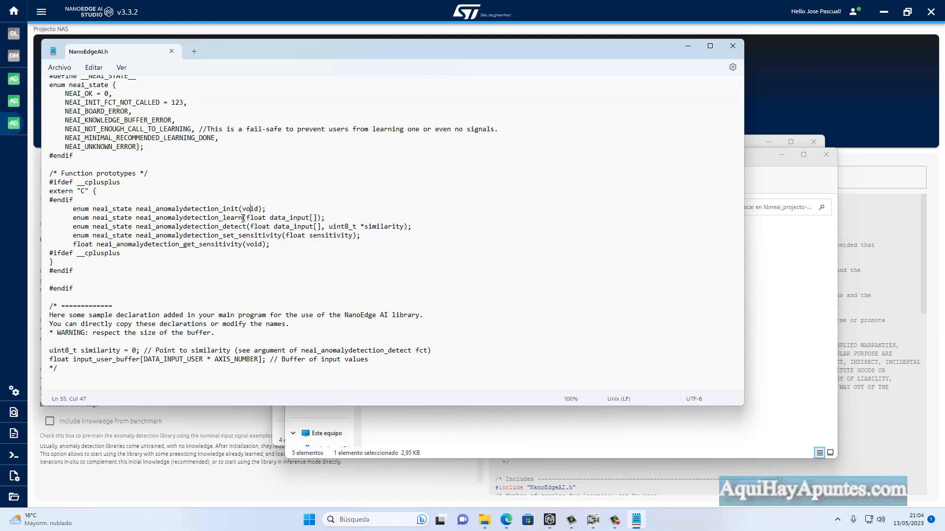
pyautogui.moveTo(328, 215); pyautogui.dragTo(191, 209)
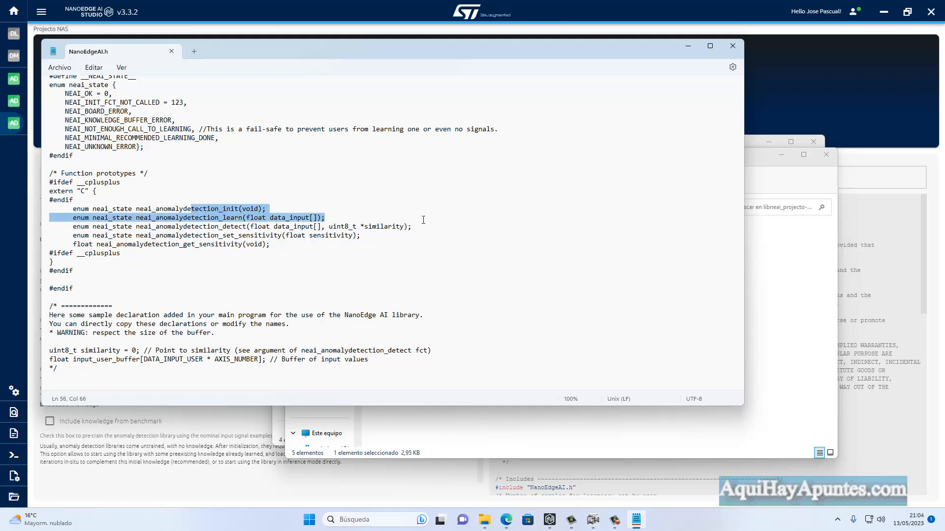
pyautogui.moveTo(423, 220); pyautogui.dragTo(200, 208)
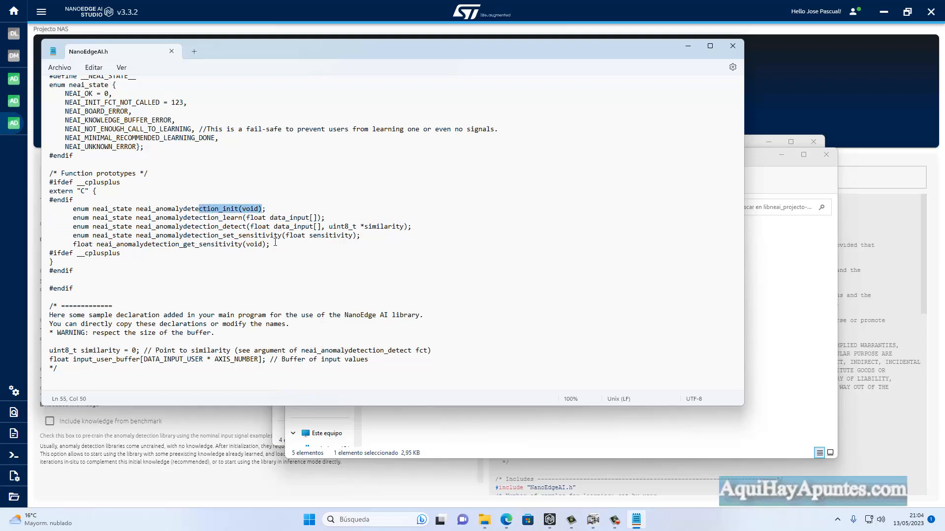
pyautogui.click(732, 45)
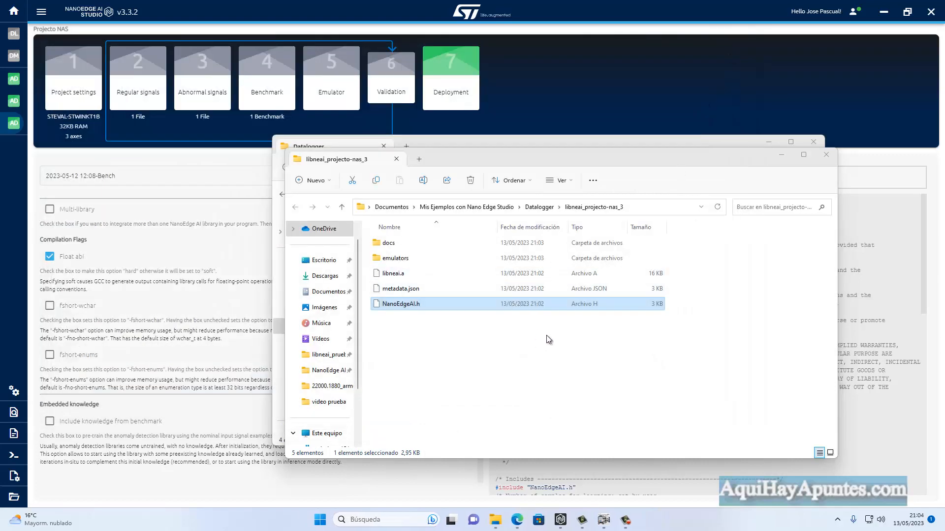
pyautogui.click(826, 155)
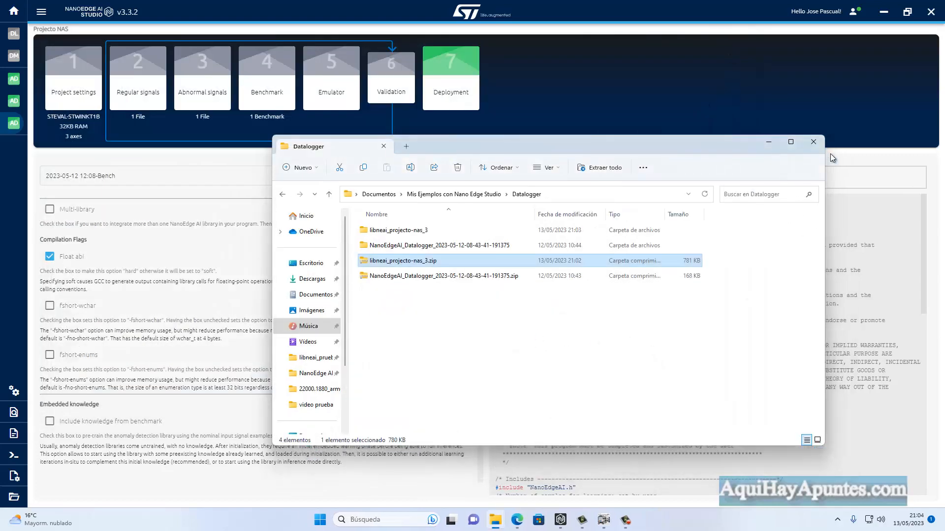
pyautogui.click(813, 143)
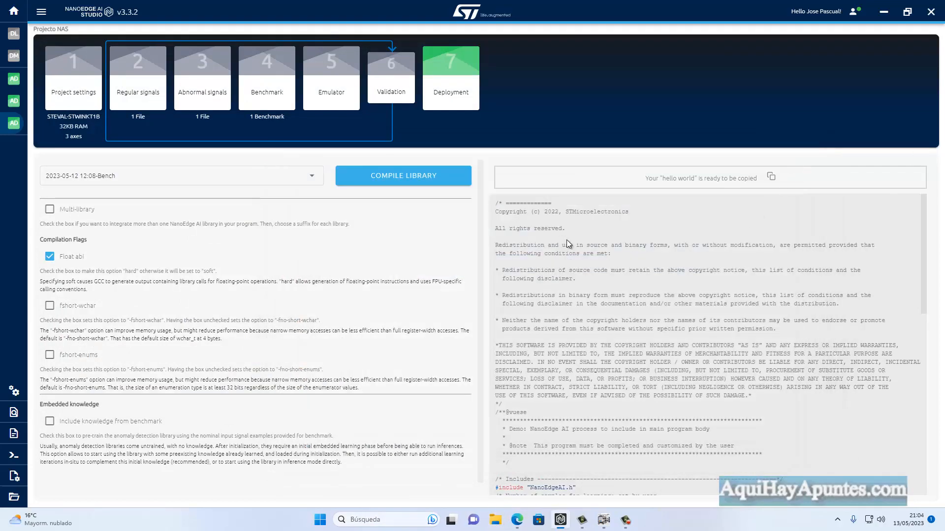
# Review the "hello world" sample code in the Deployment stage, from the includes through the initialization, learning and detection sections of main
pyautogui.scroll(-5, 569, 244)
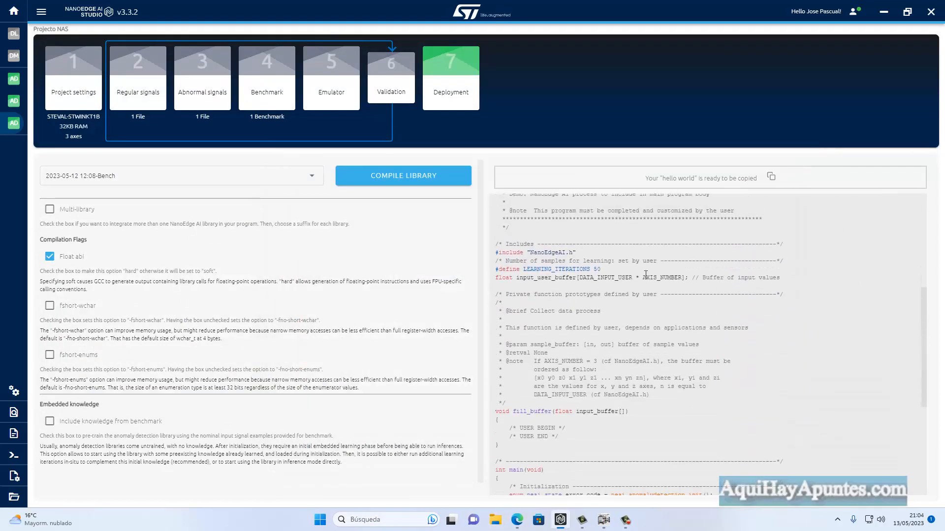
pyautogui.scroll(-3, 646, 274)
pyautogui.scroll(7, 671, 197)
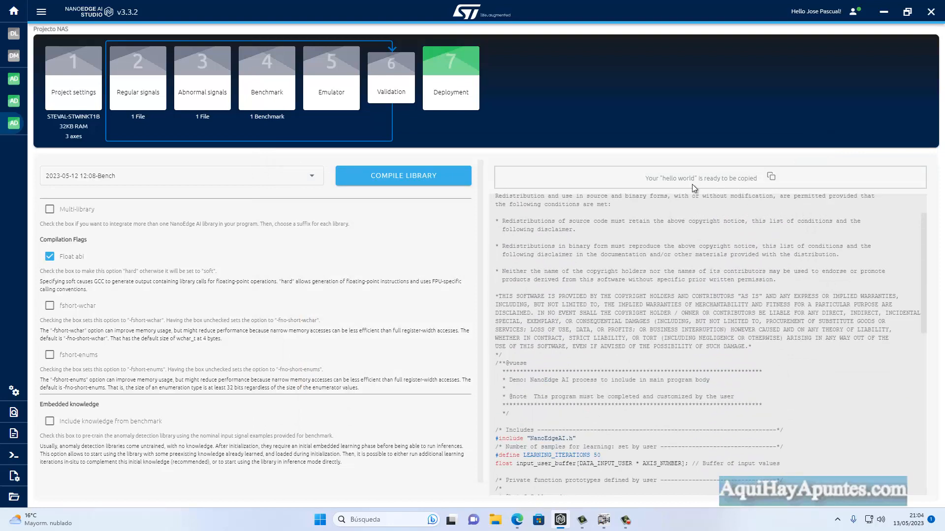
pyautogui.scroll(-5, 703, 215)
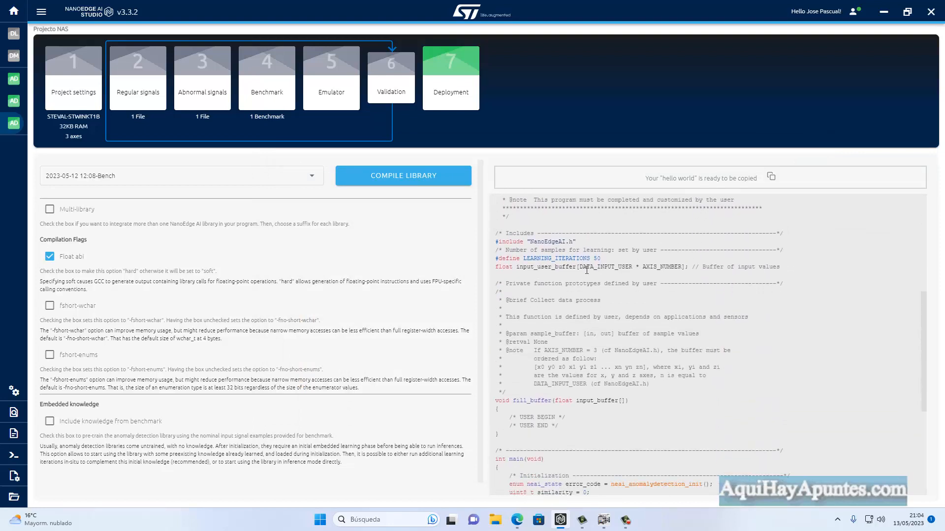
pyautogui.scroll(4, 609, 261)
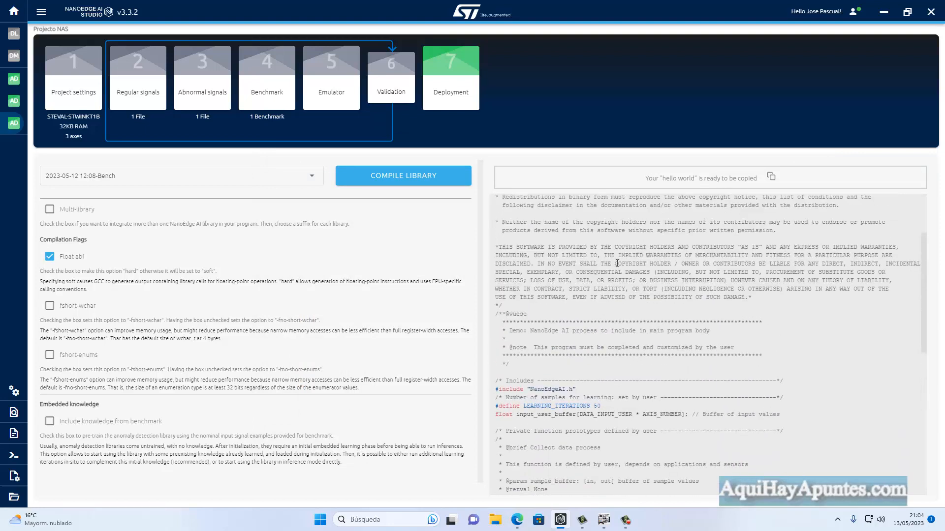
pyautogui.scroll(-7, 624, 271)
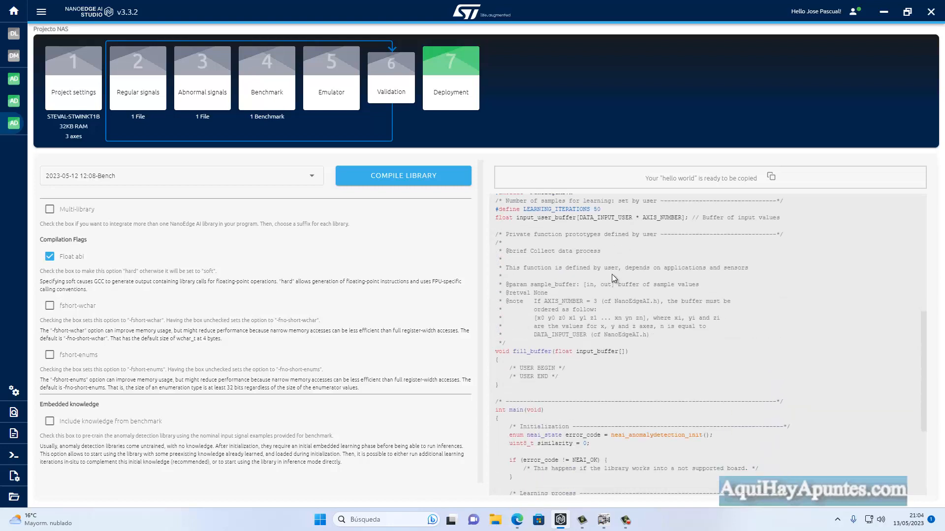
pyautogui.scroll(-2, 627, 258)
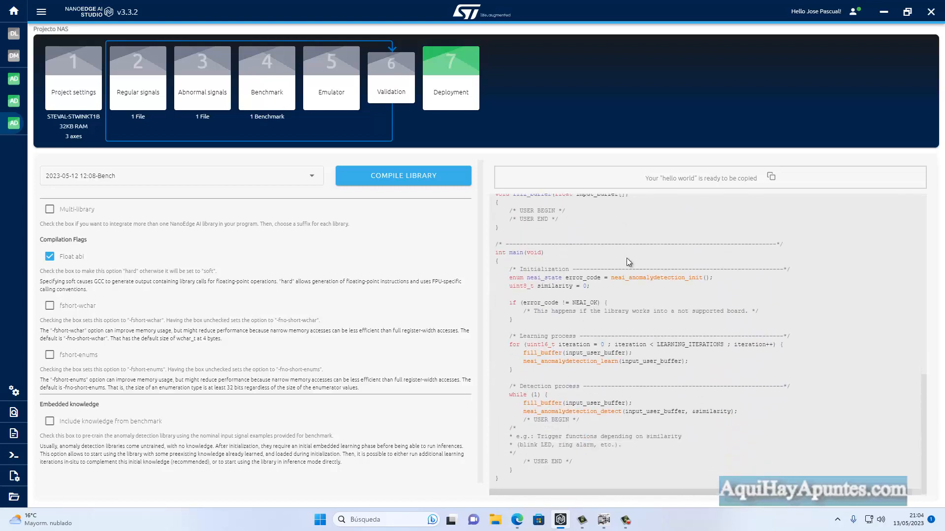